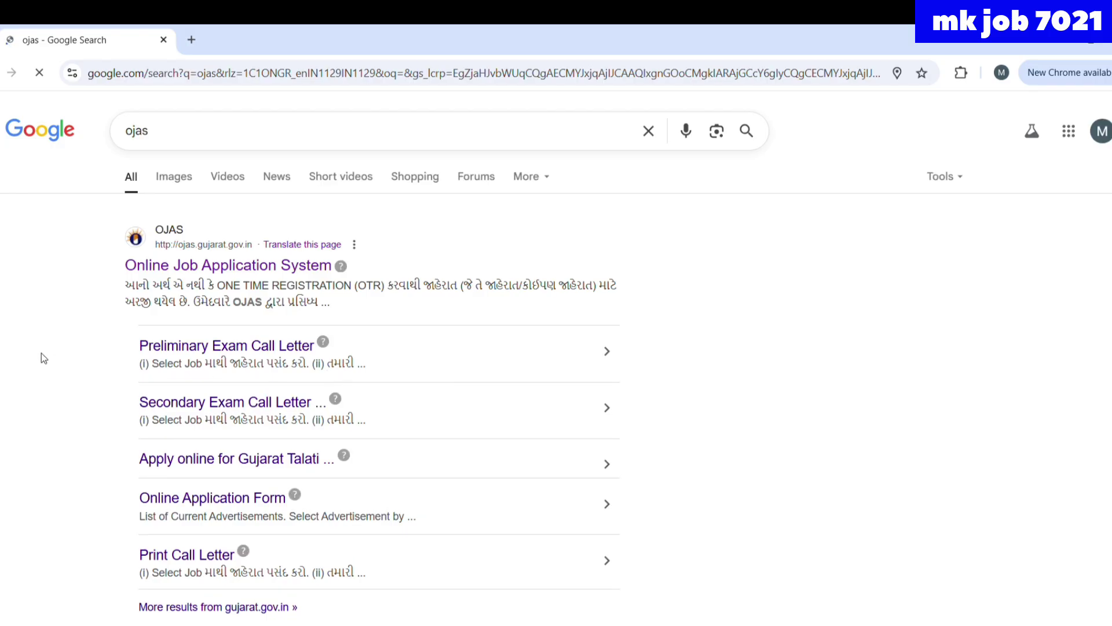
# - Open the official OJAS site (ojas.gujarat.gov.in) from the Google results for 'ojas'
pyautogui.click(220, 267)
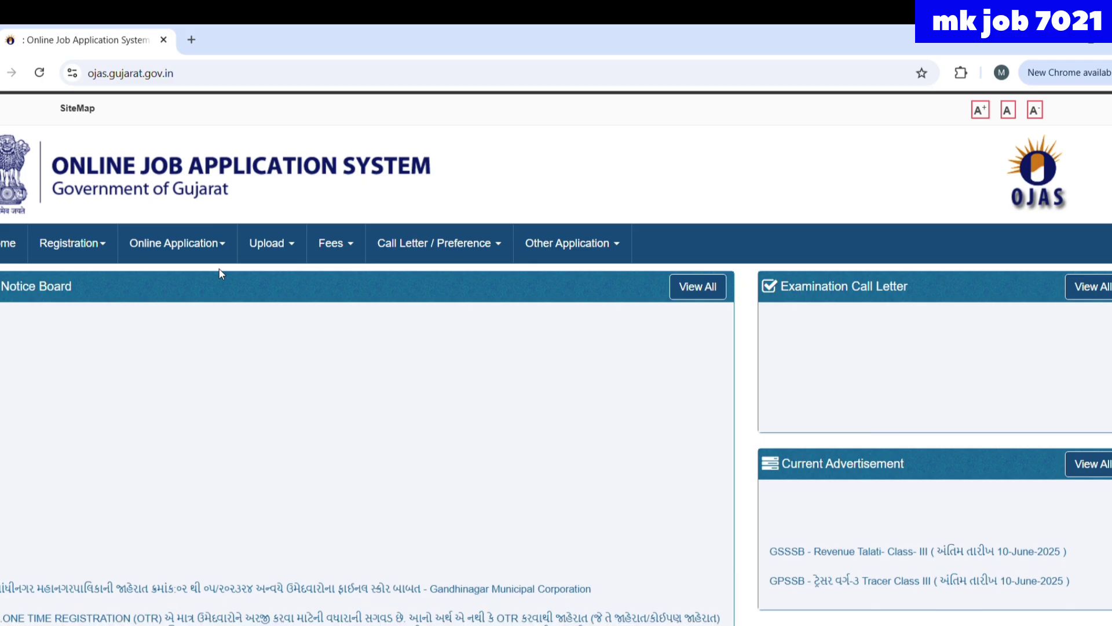
# - Start an application for GSSSB's Revenue Talati Class-III advertisement from Online Application > Apply
pyautogui.click(189, 244)
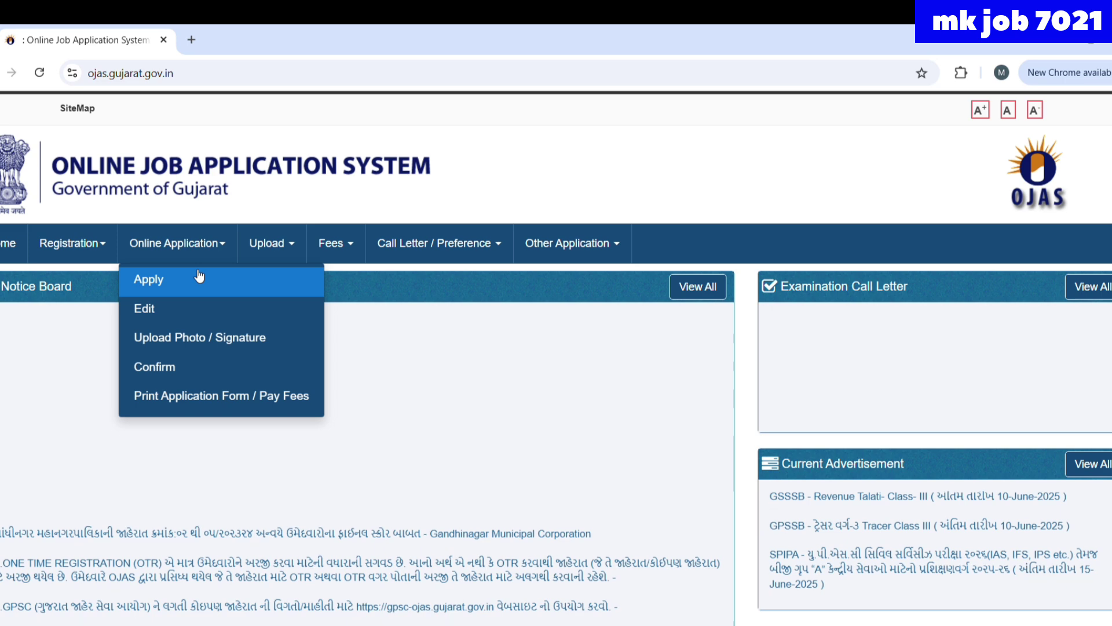
pyautogui.click(196, 272)
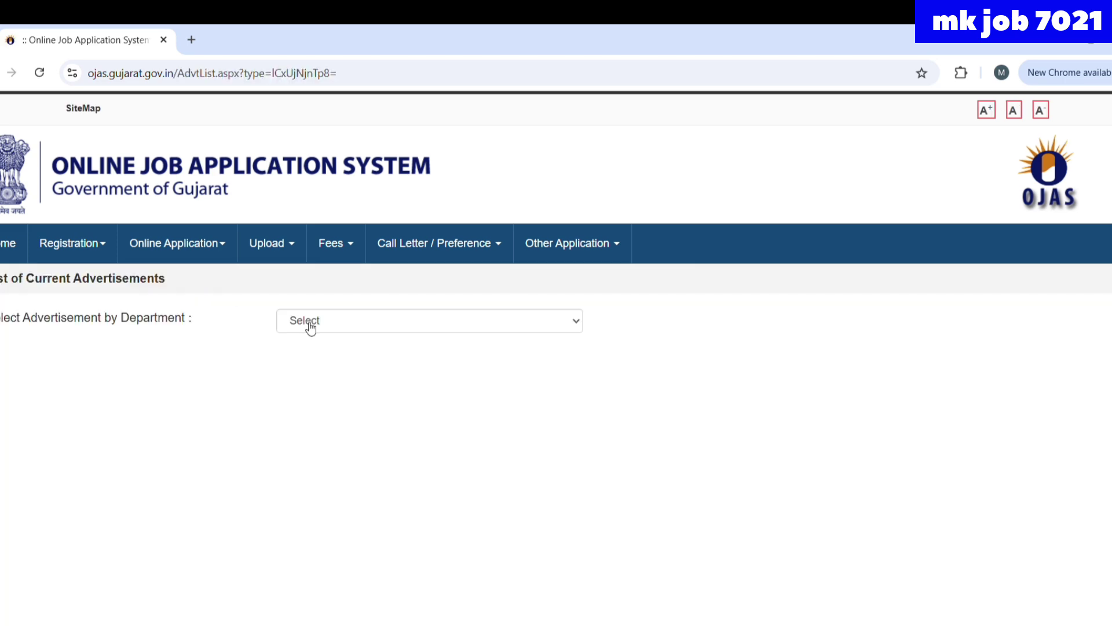
pyautogui.click(311, 327)
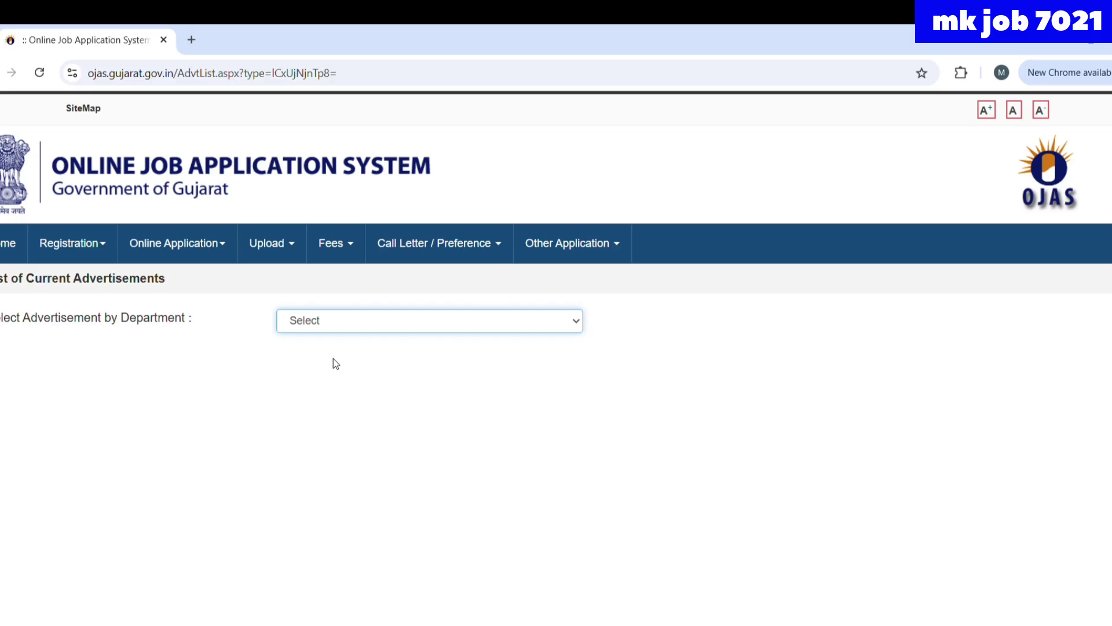
pyautogui.click(343, 387)
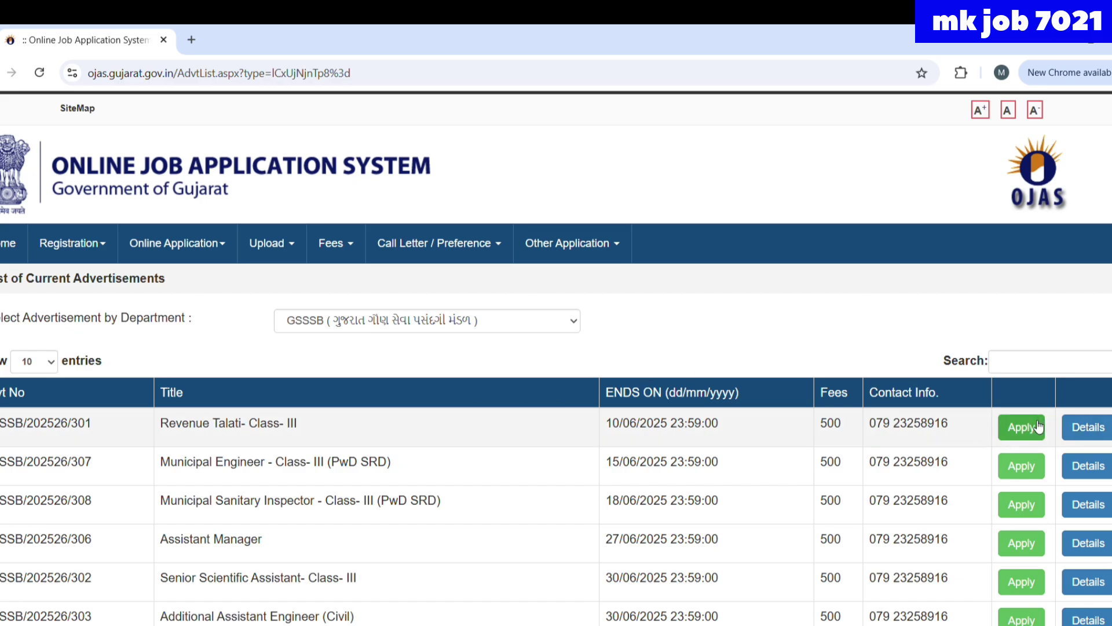
pyautogui.click(1037, 427)
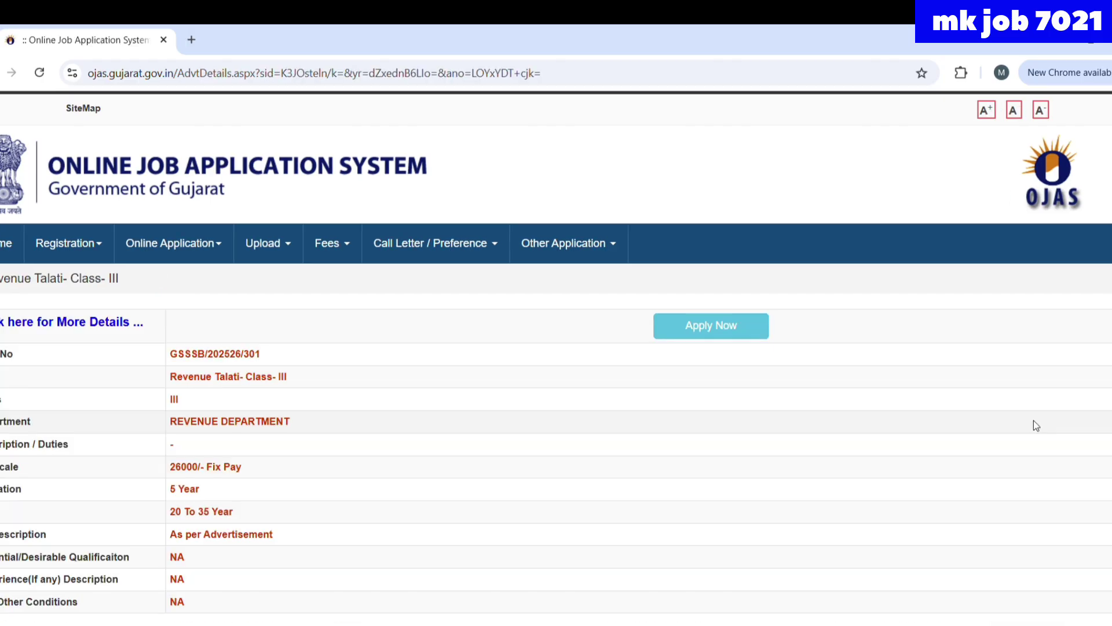
pyautogui.click(676, 336)
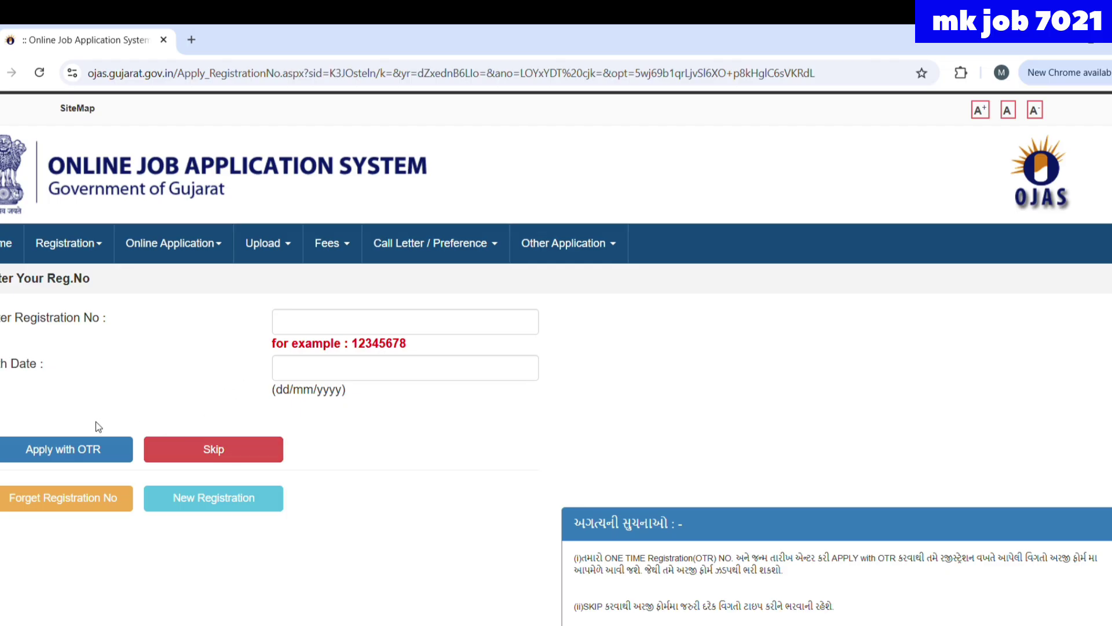
# - Skip one-time registration, choose title Ms., and enter the applicant's surname, first, father's and mother's names
pyautogui.click(239, 457)
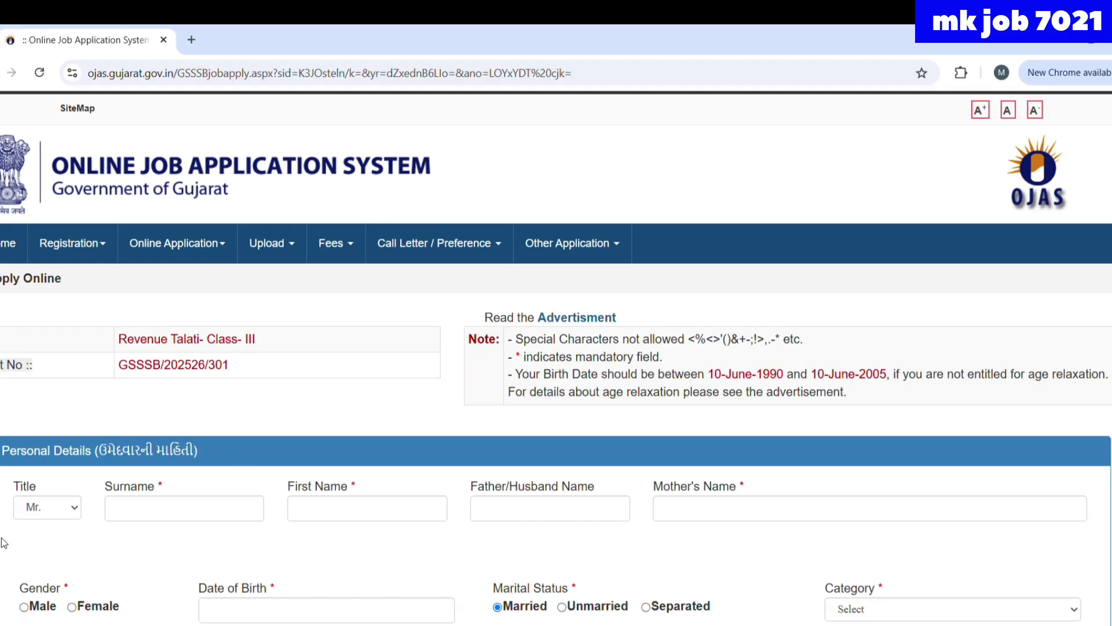
pyautogui.click(36, 512)
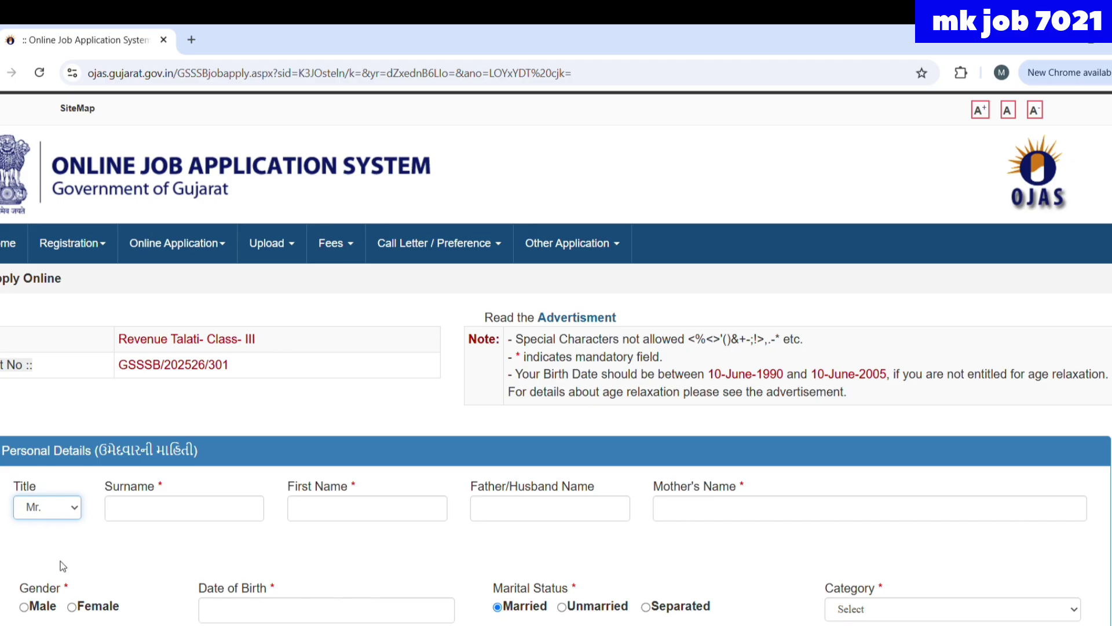
pyautogui.press('Down')
pyautogui.click(150, 507)
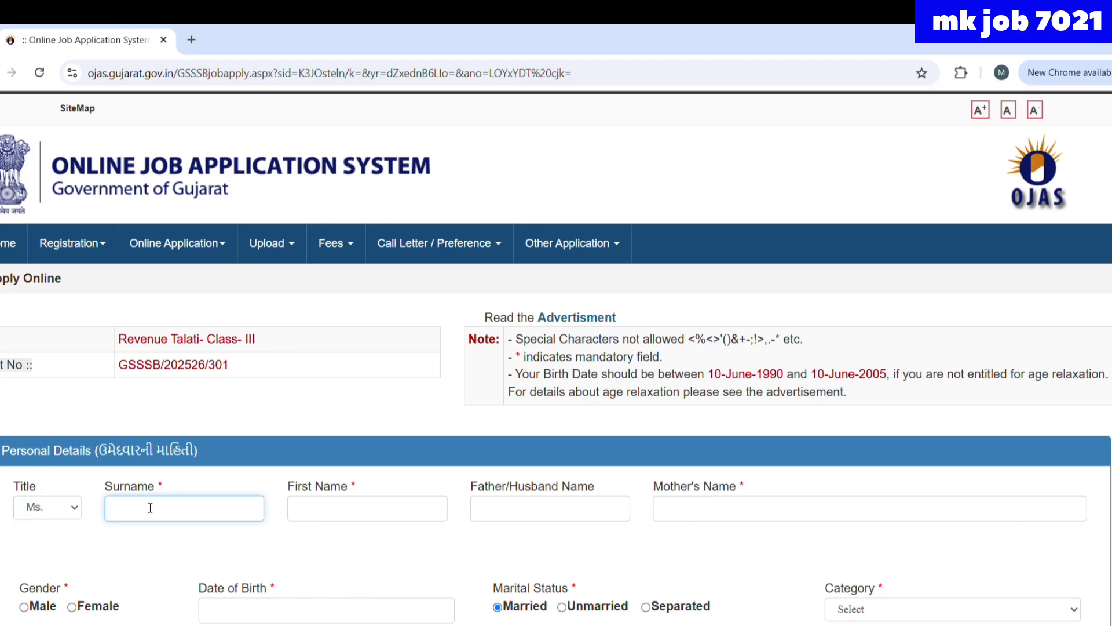
pyautogui.click(315, 516)
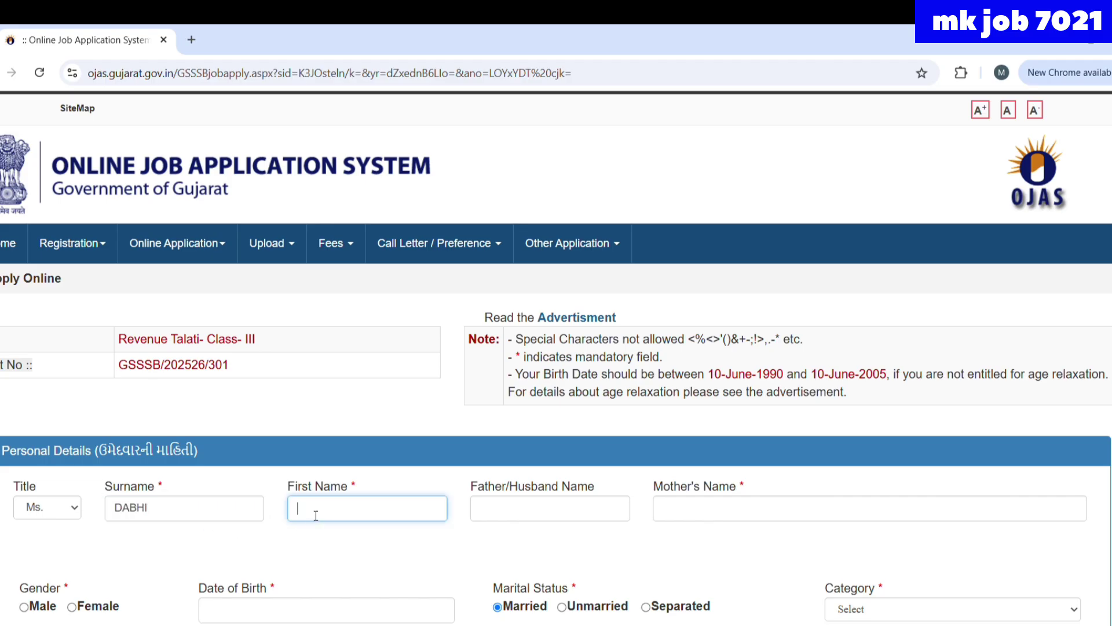
pyautogui.click(520, 521)
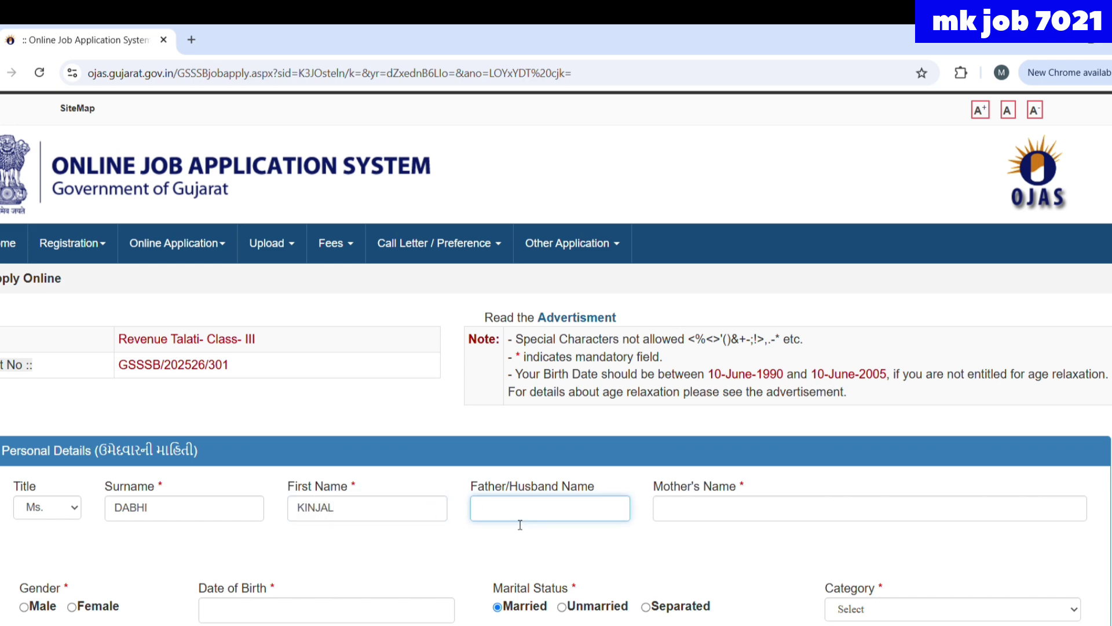
pyautogui.click(691, 515)
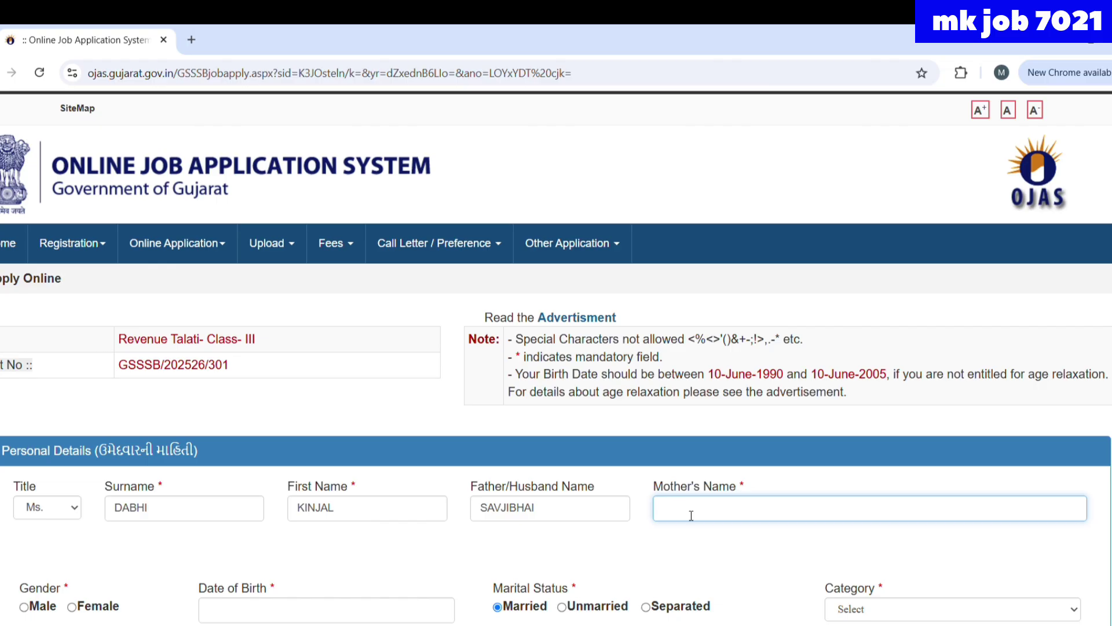
# - Set gender to Female (confirmed twice), enter the birth date, and choose Unmarried and SEBC category
pyautogui.scroll(-3, 686, 492)
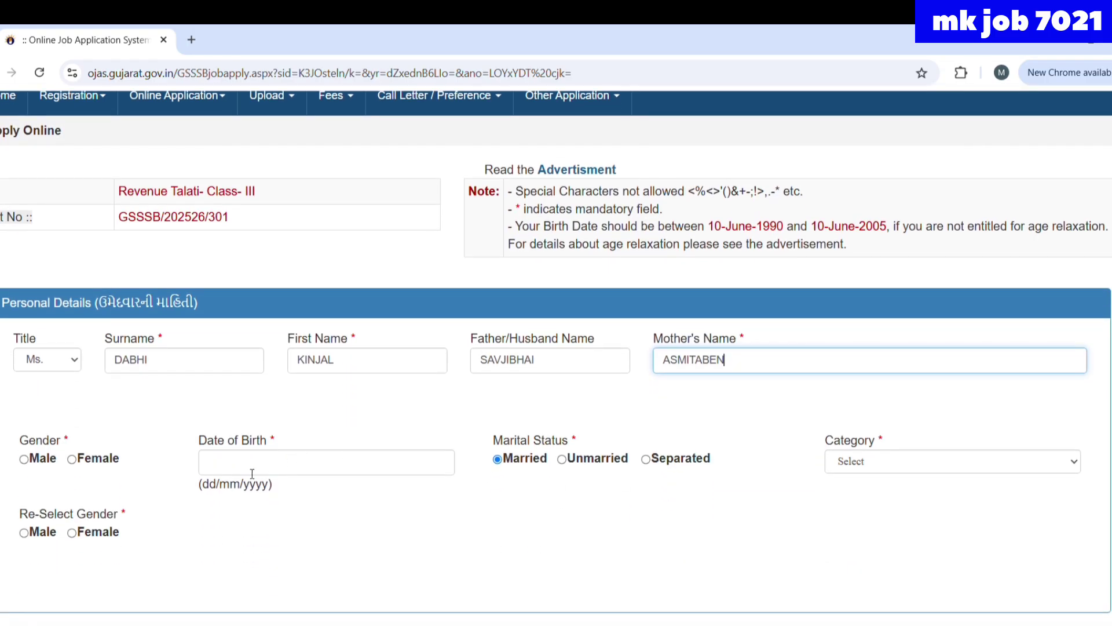
pyautogui.click(74, 463)
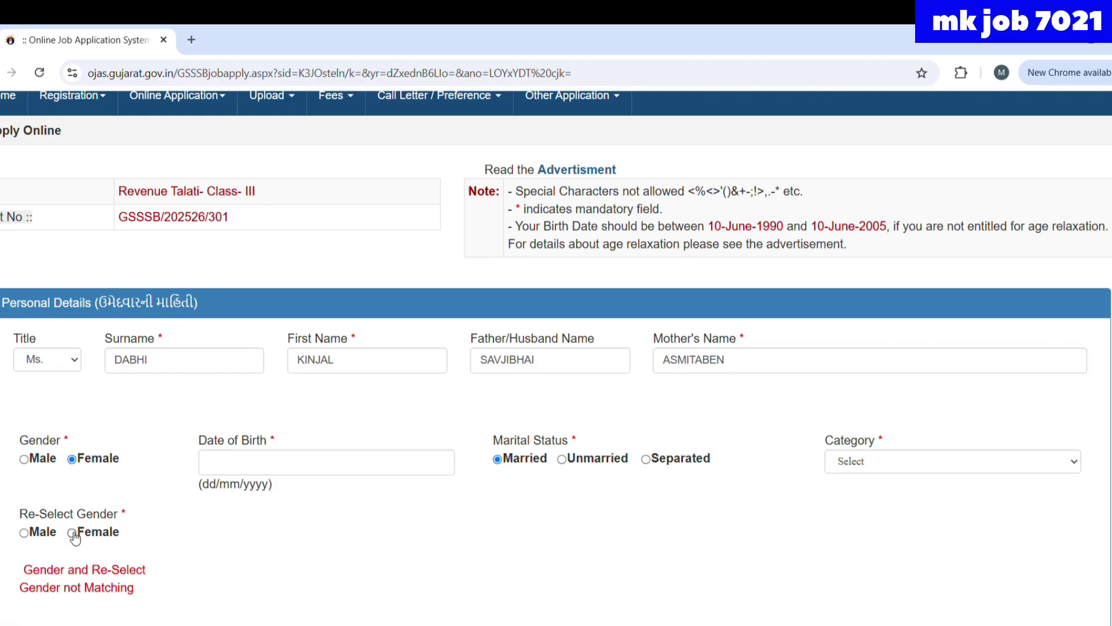
pyautogui.click(71, 533)
pyautogui.click(213, 467)
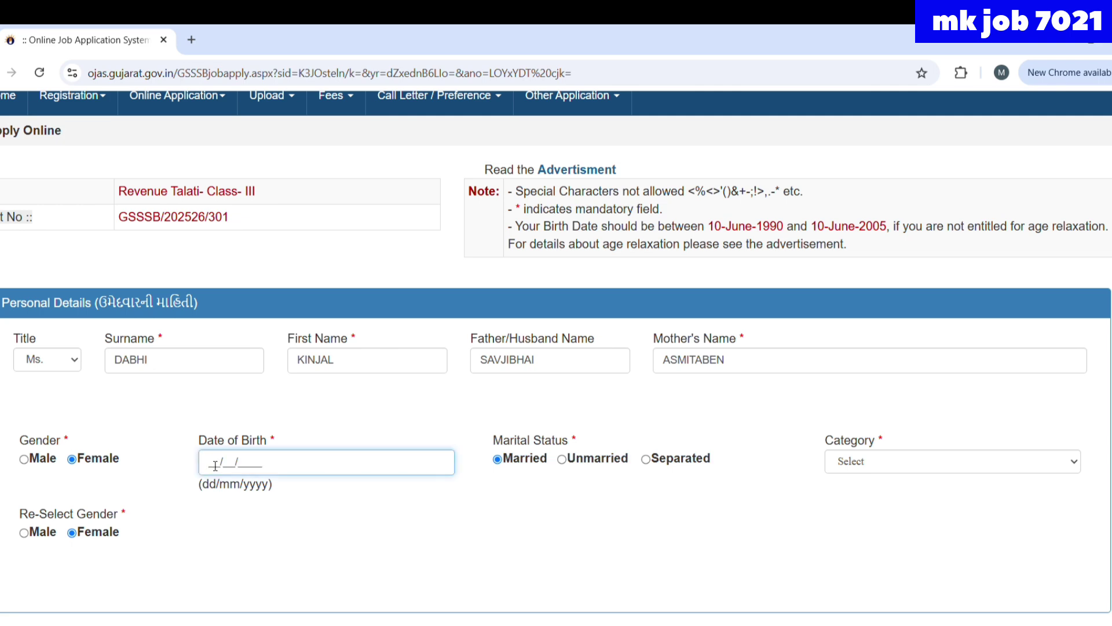
pyautogui.click(562, 460)
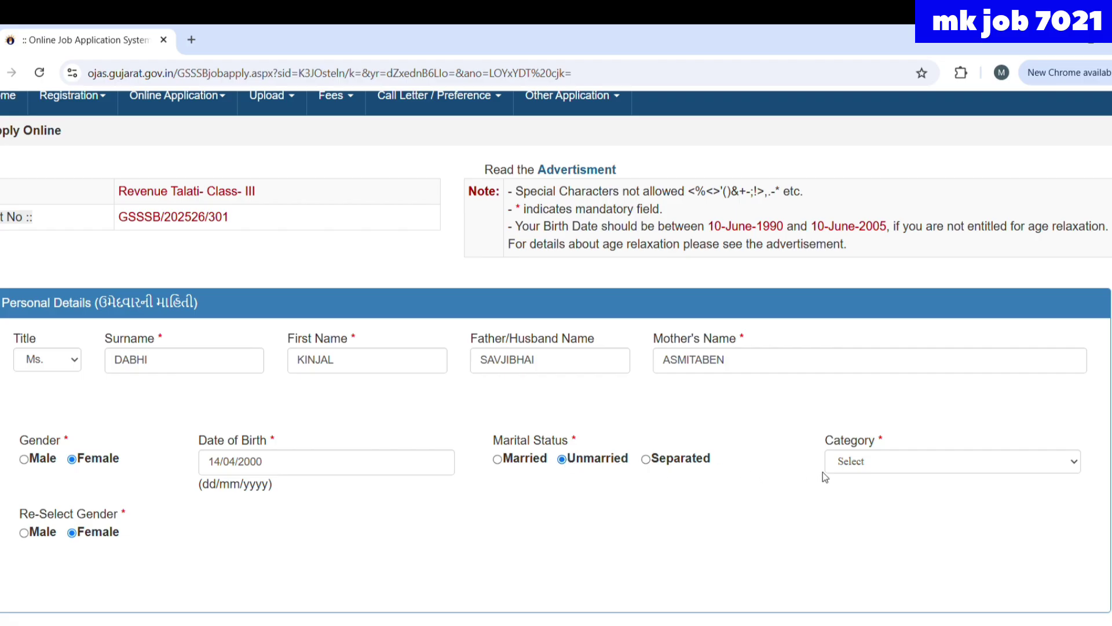
pyautogui.click(852, 467)
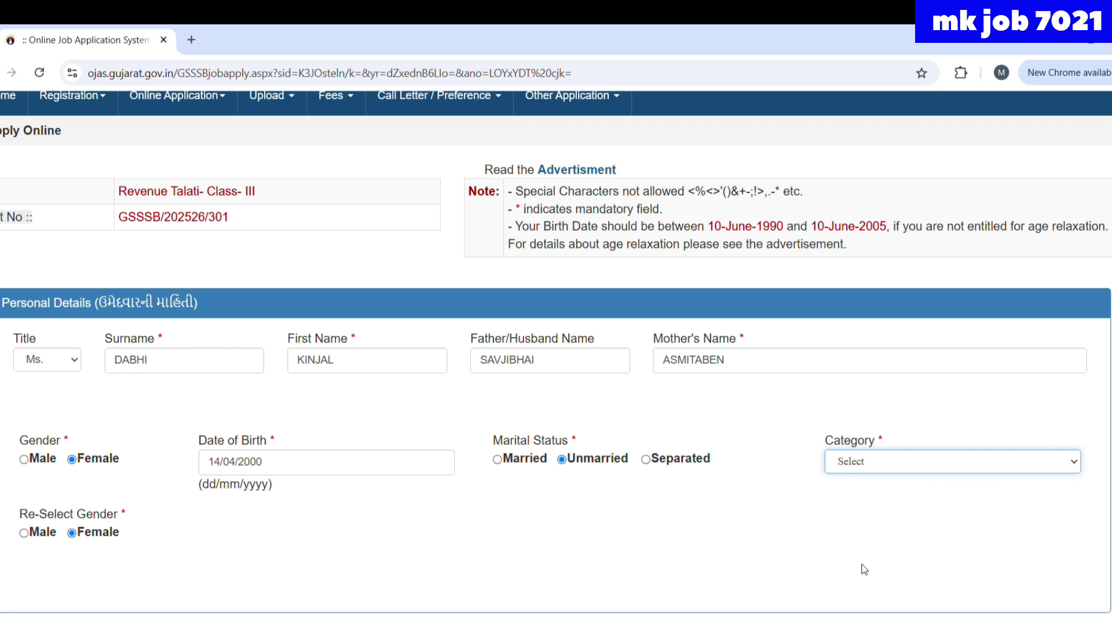
pyautogui.press('Down')
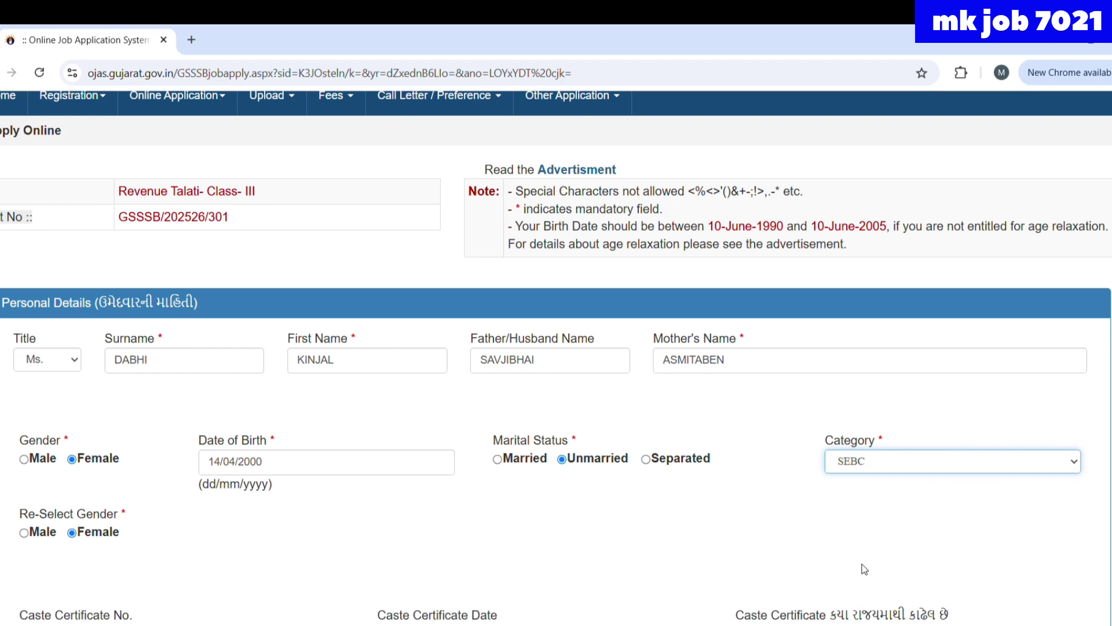
# - Enter the caste certificate number and its issue date 05/09/2018
pyautogui.scroll(-3, 865, 569)
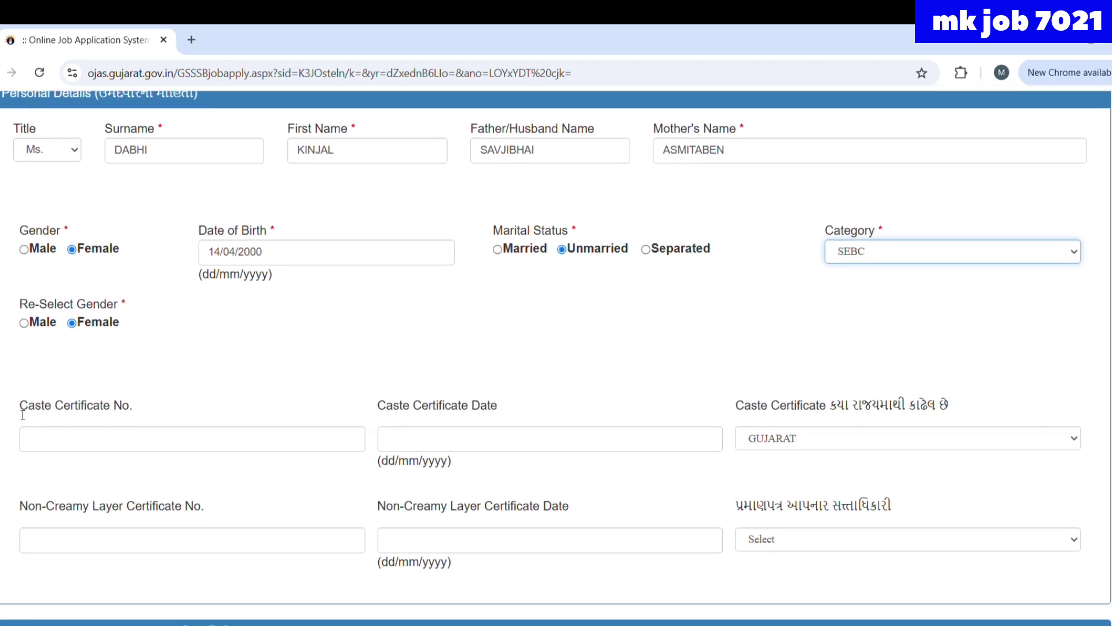
pyautogui.click(61, 446)
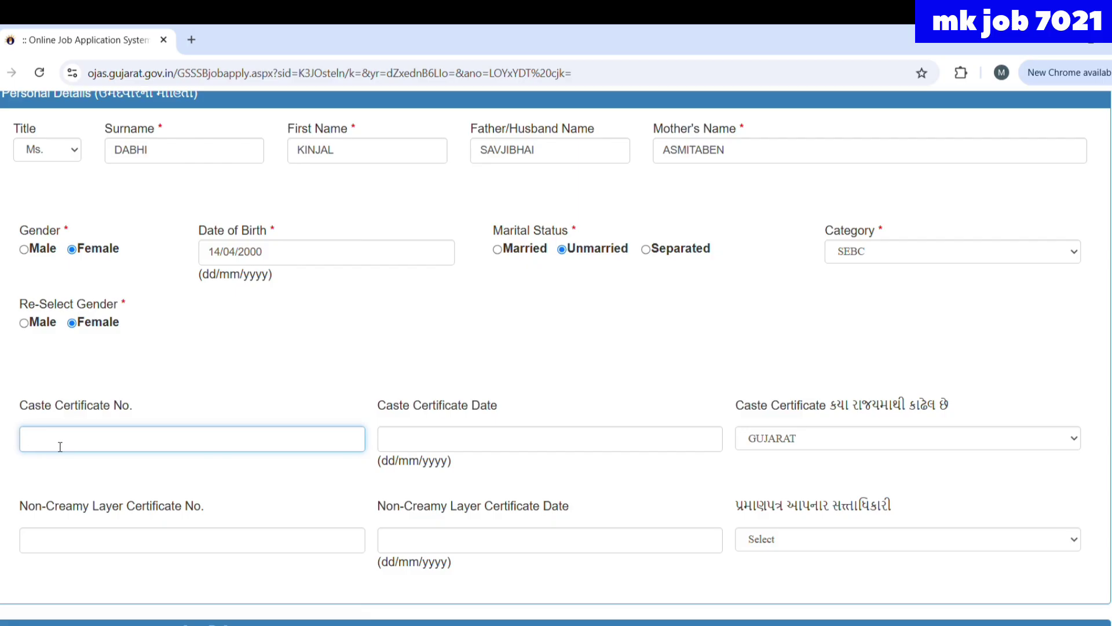
pyautogui.click(393, 447)
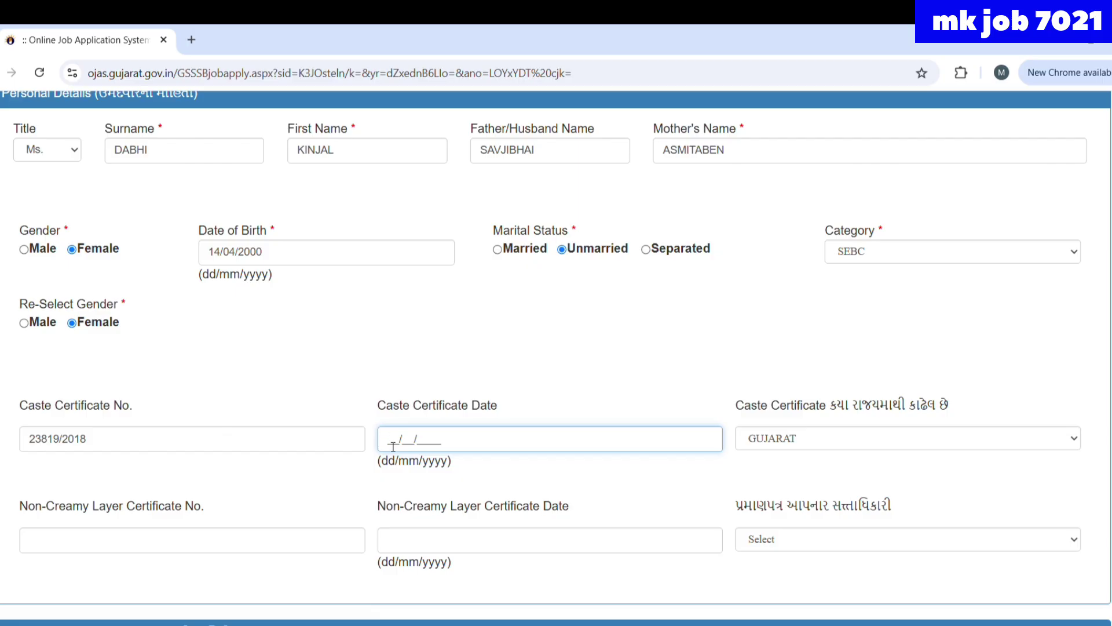
pyautogui.write('05/09/2018')
pyautogui.click(156, 544)
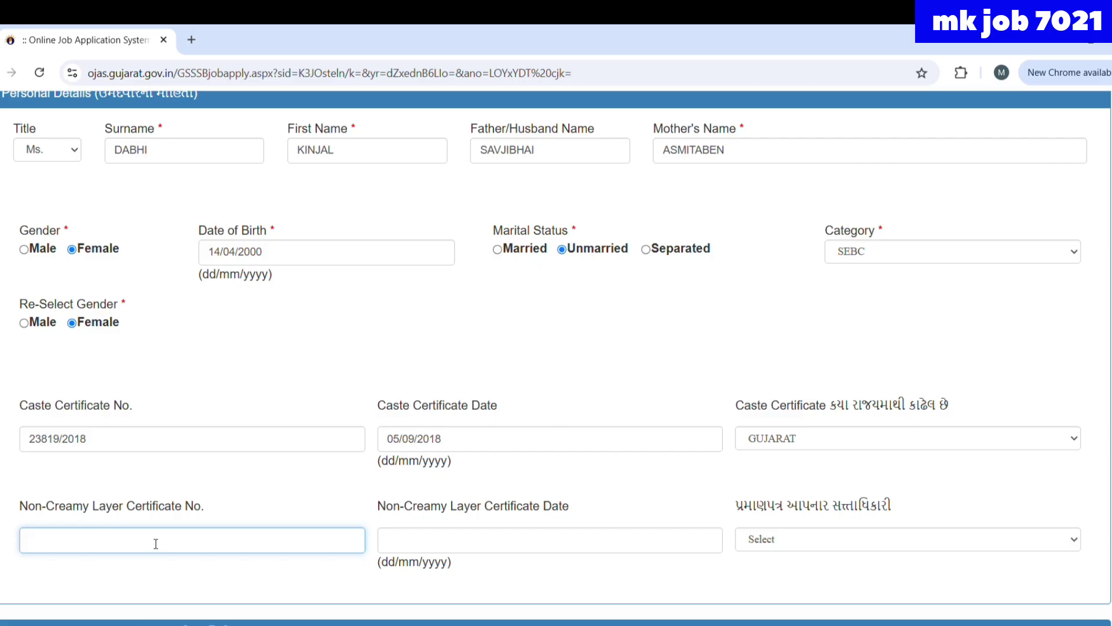
# - Enter the non-creamy layer certificate number, date 09/04/2024, and issuer T.D.O. (Taluka Development Officer)
pyautogui.scroll(-2, 153, 542)
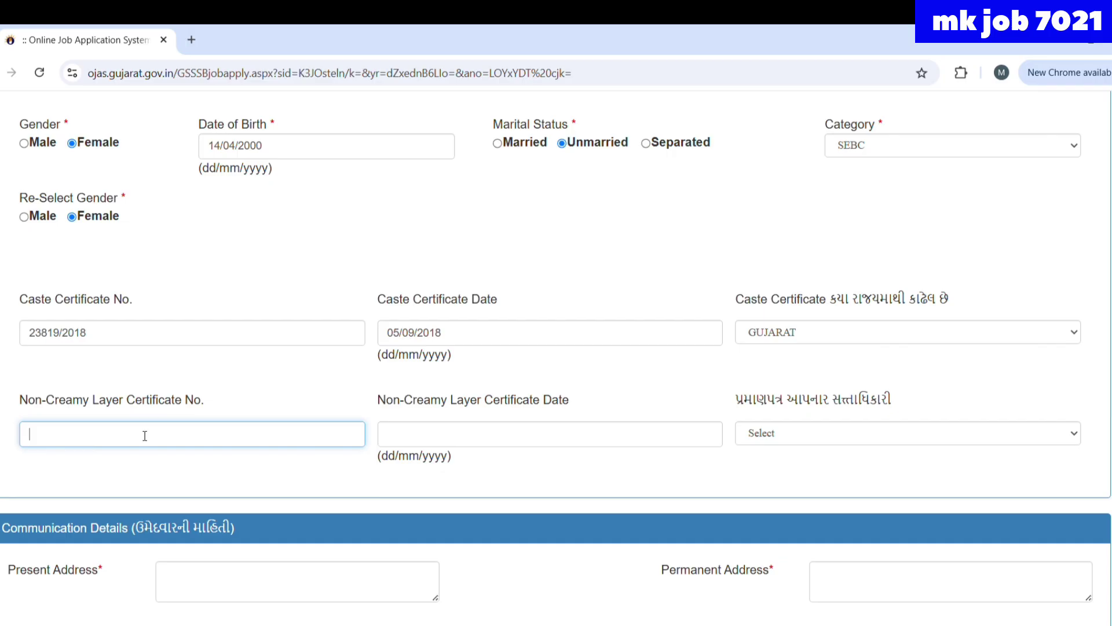
pyautogui.click(407, 435)
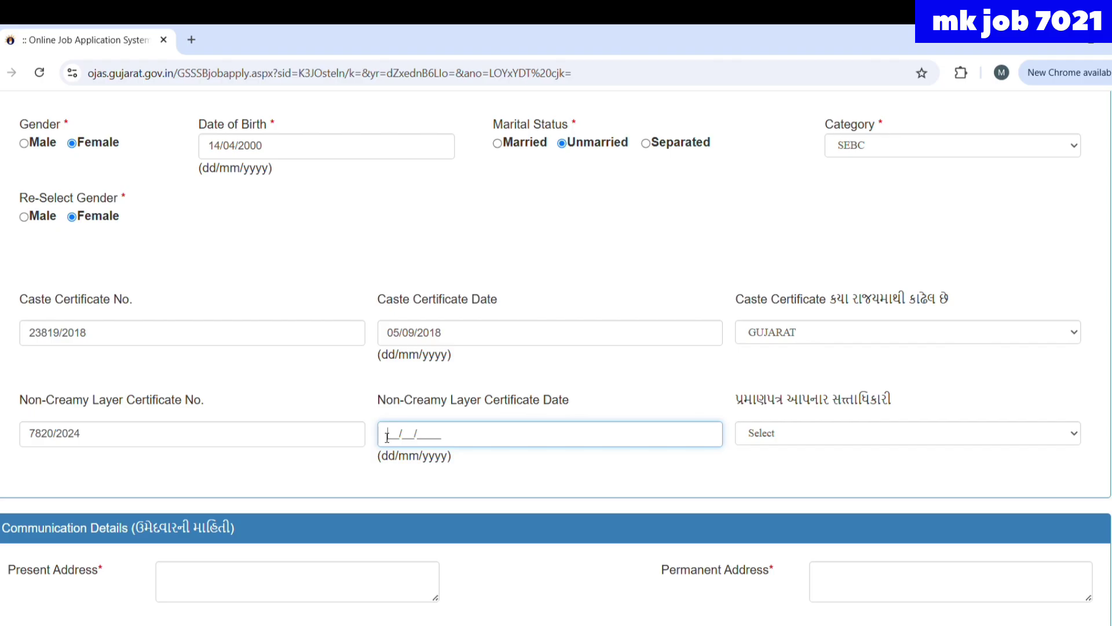
pyautogui.write('09/04/2024')
pyautogui.click(786, 437)
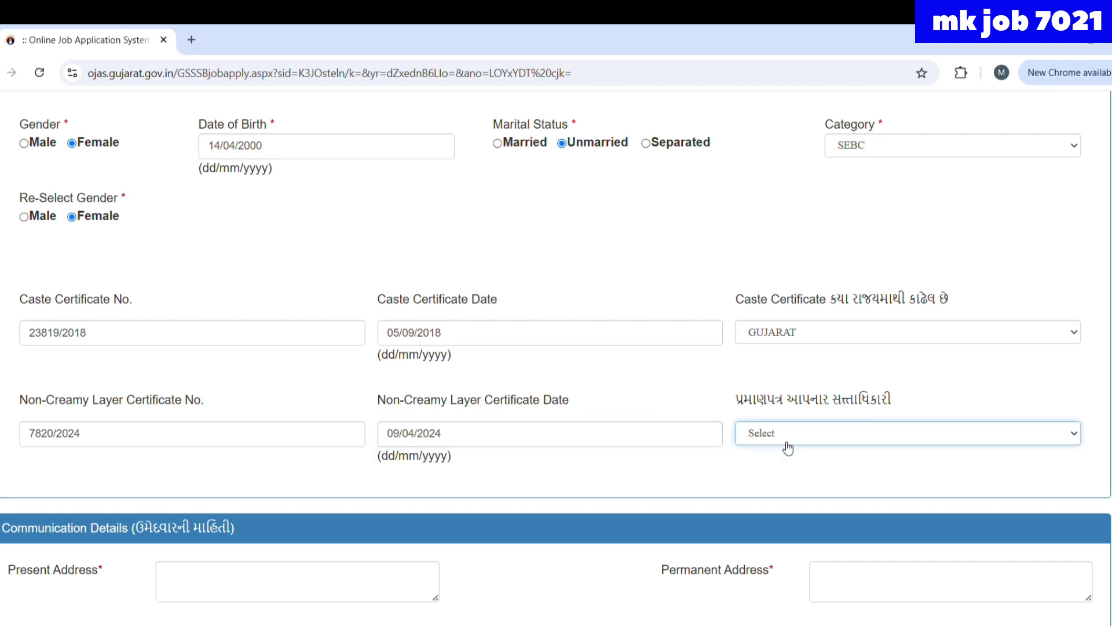
pyautogui.click(801, 493)
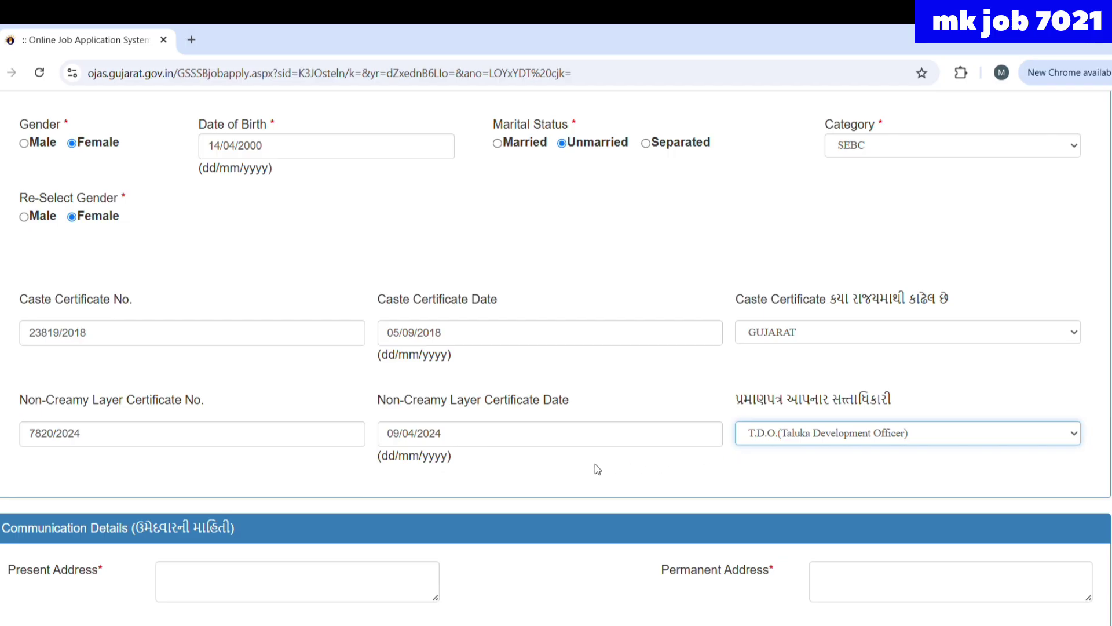
pyautogui.scroll(-2, 596, 464)
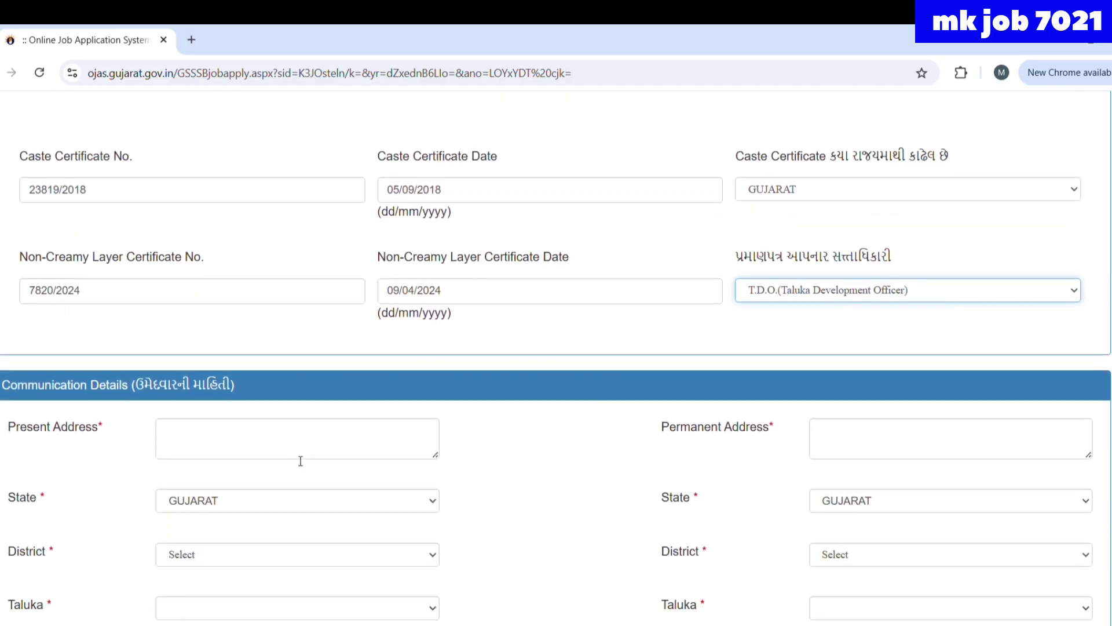
# - Fill the present address from saved entries with Bhavnagar district, SHIHOR taluka and its PIN code
pyautogui.click(301, 444)
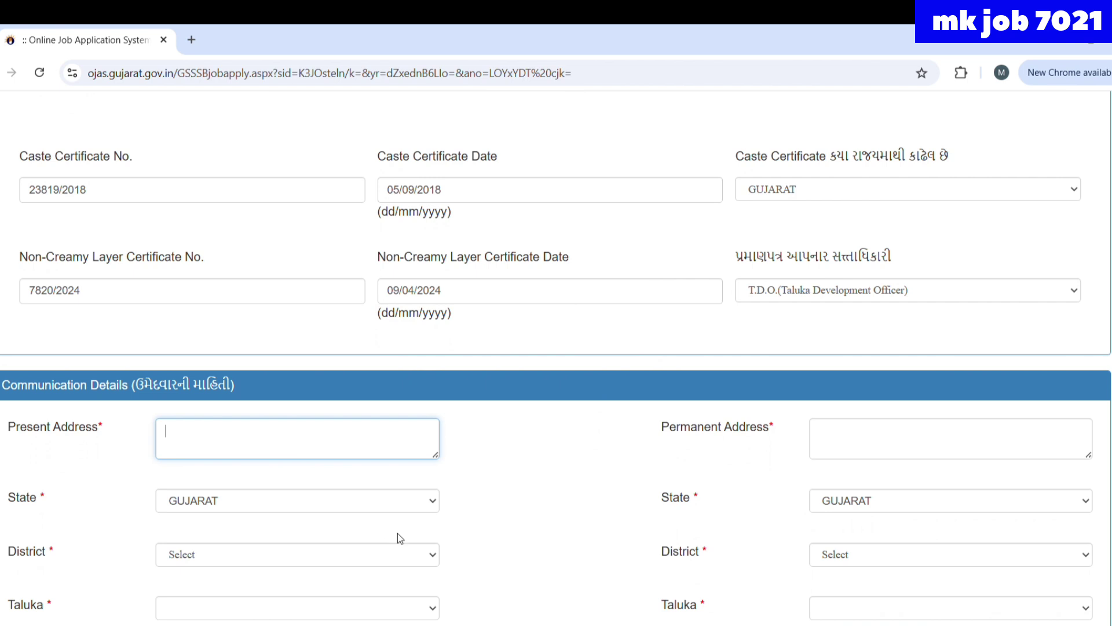
pyautogui.click(343, 485)
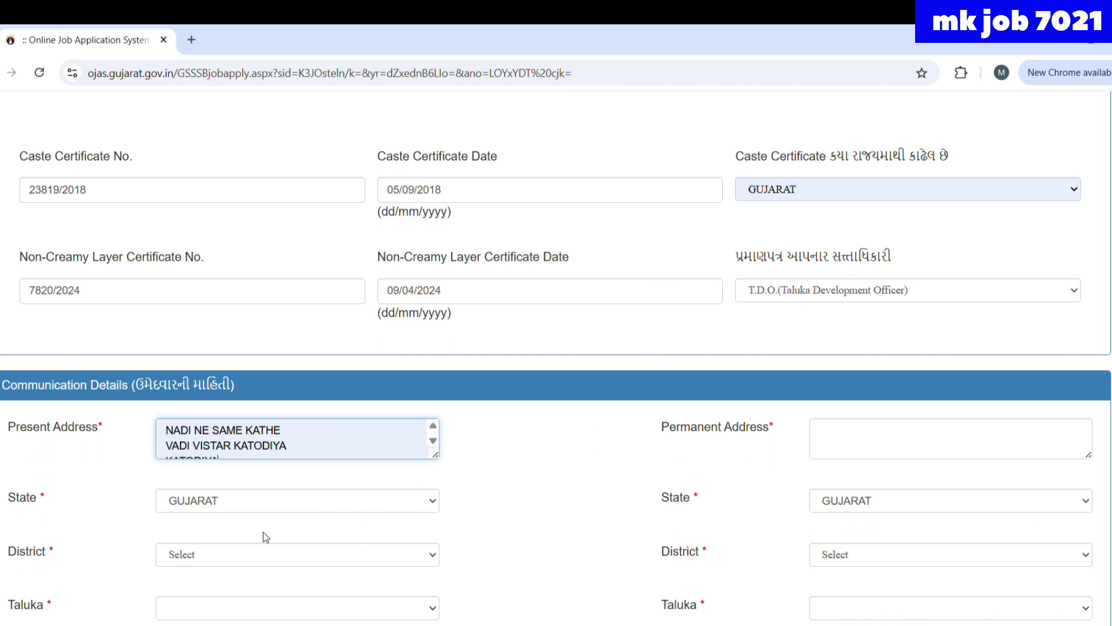
pyautogui.click(261, 558)
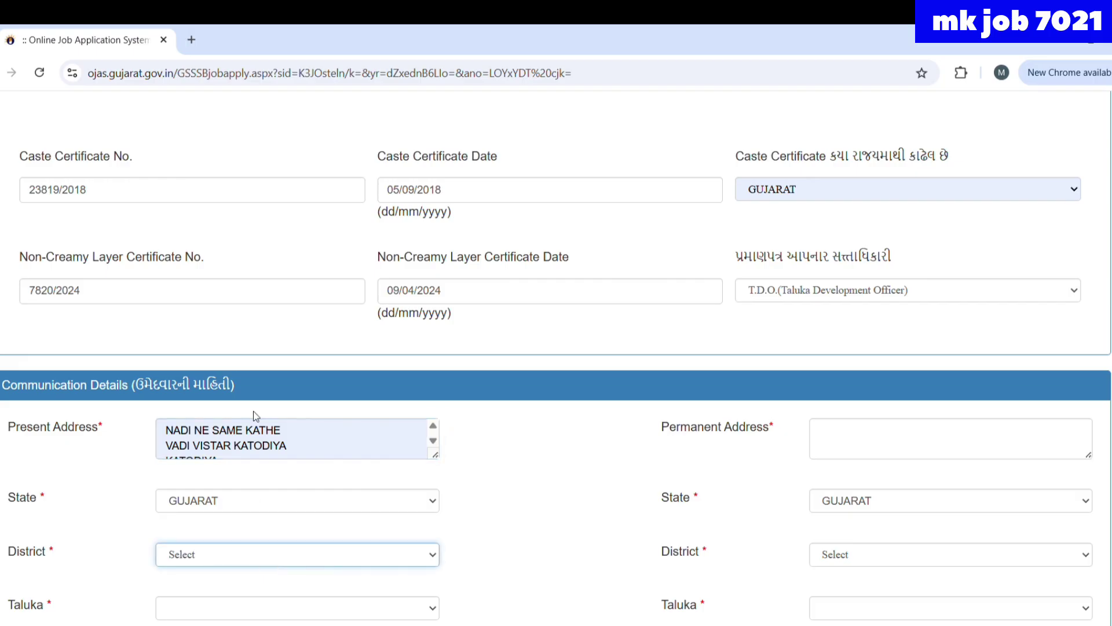
pyautogui.write('bhav')
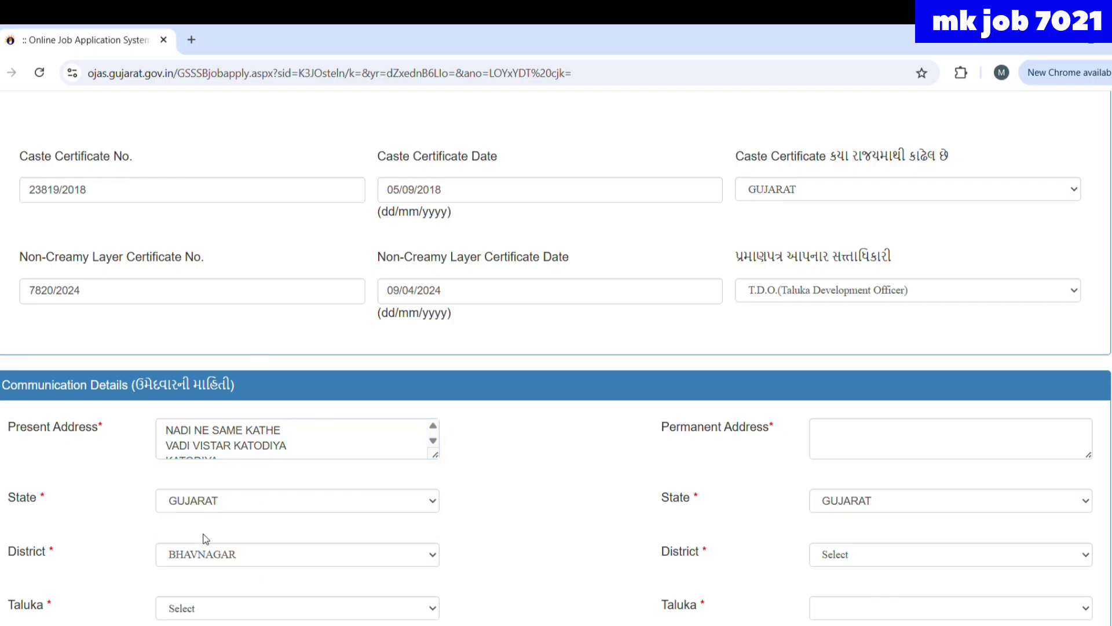
pyautogui.scroll(-3, 337, 541)
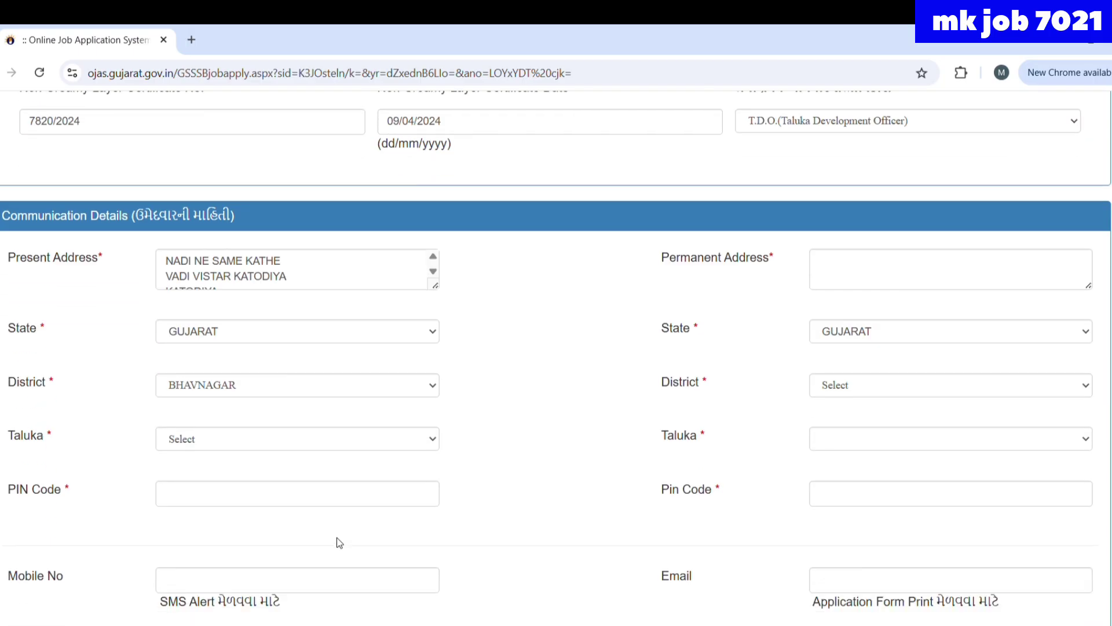
pyautogui.click(304, 438)
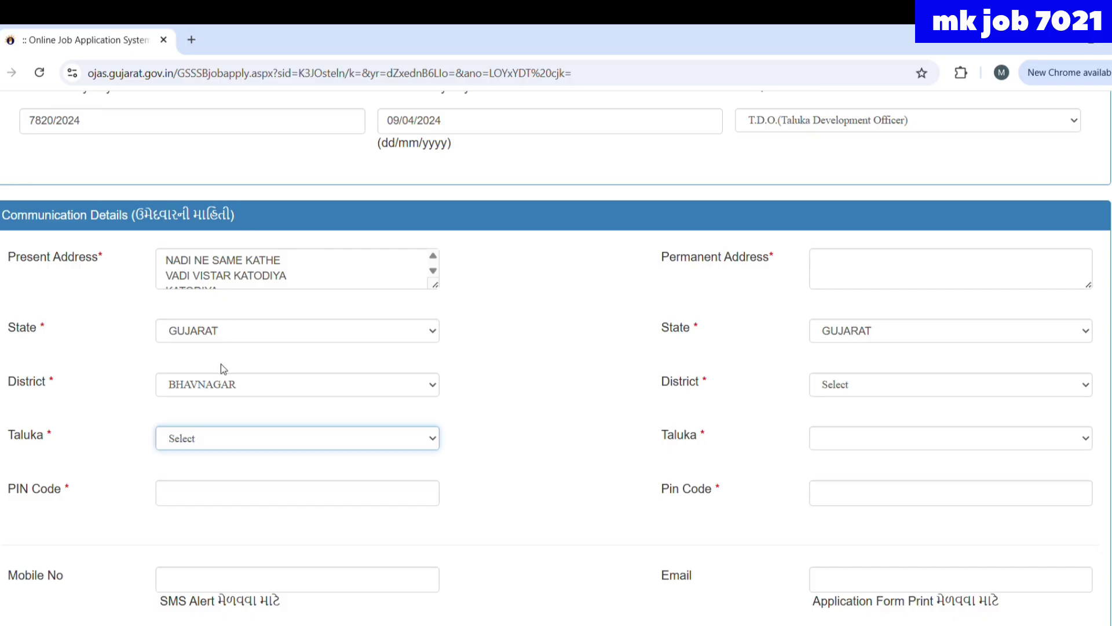
pyautogui.press('s')
pyautogui.click(212, 496)
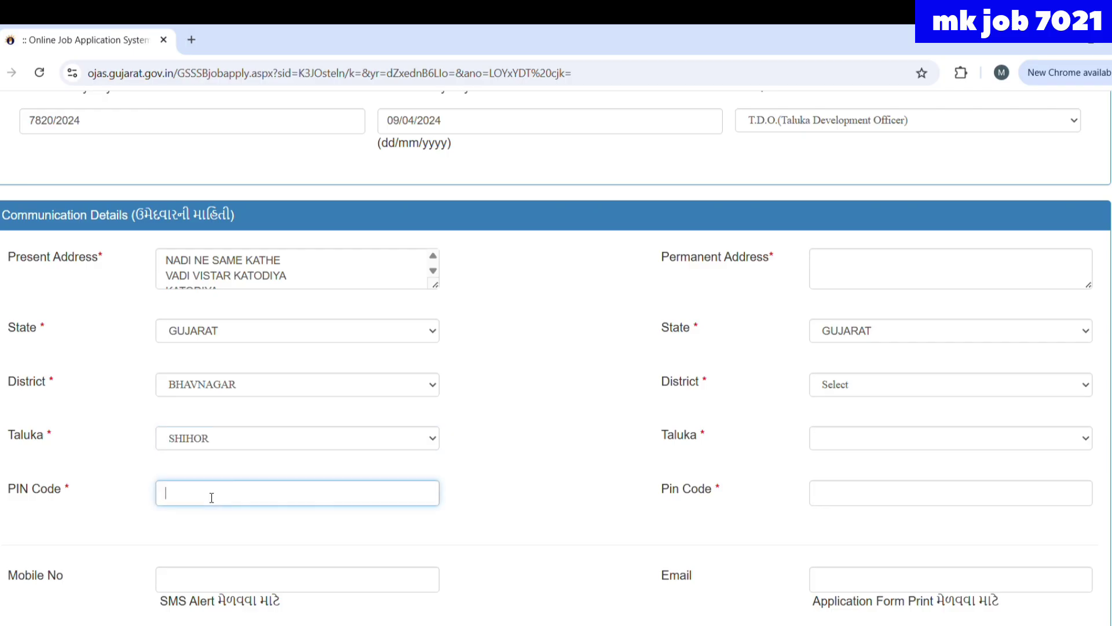
pyautogui.click(256, 554)
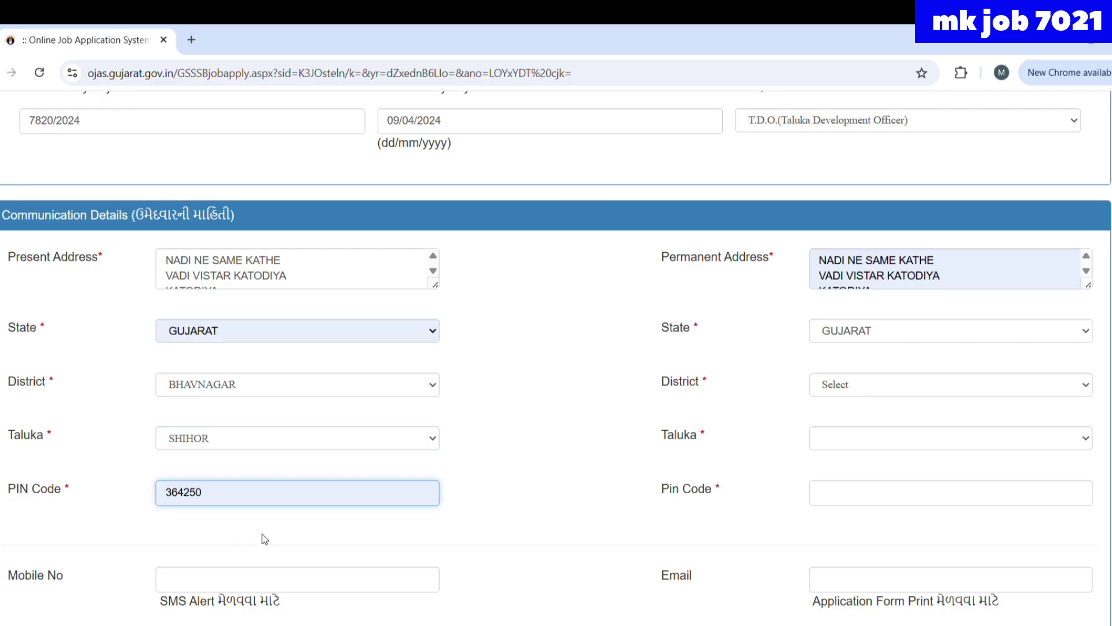
# - Set the permanent address state, Bhavnagar district, Shihor taluka and matching PIN code
pyautogui.click(873, 329)
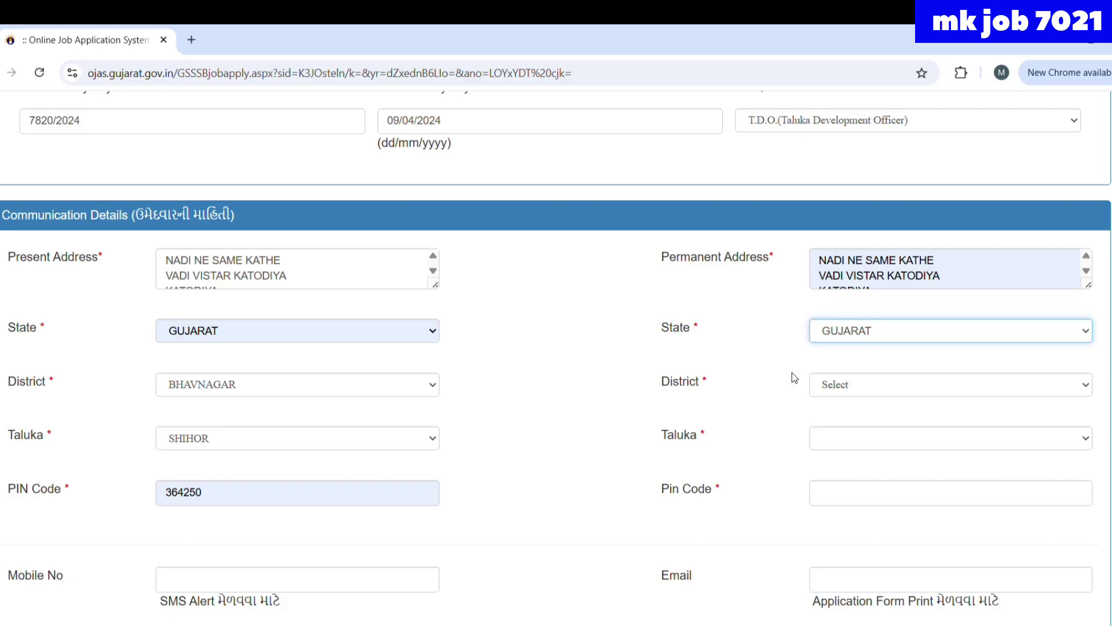
pyautogui.click(833, 387)
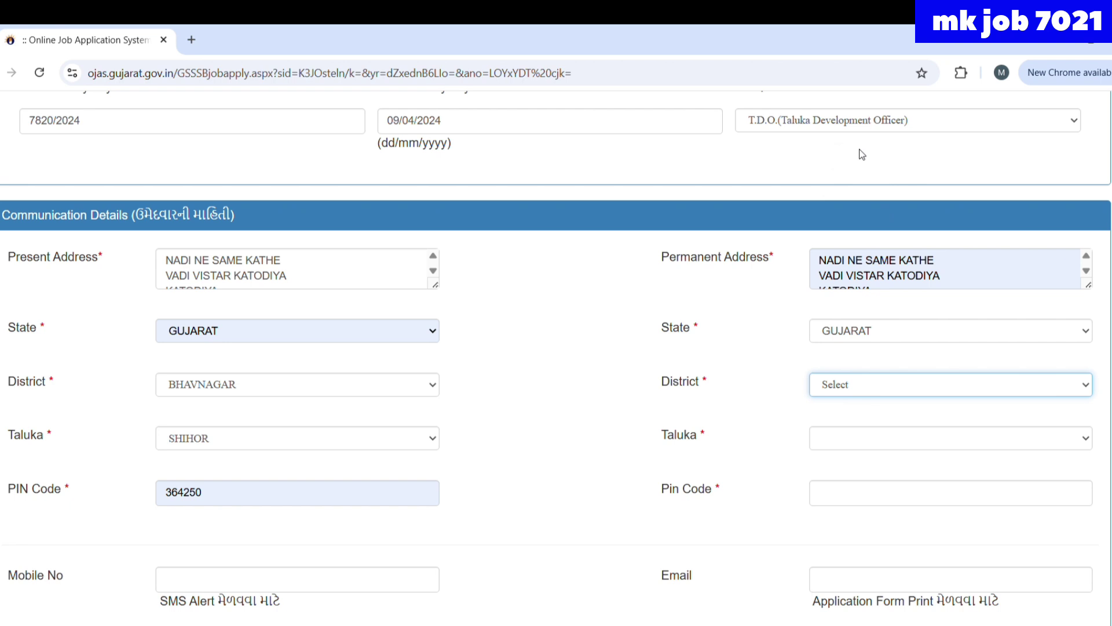
pyautogui.write('bhav')
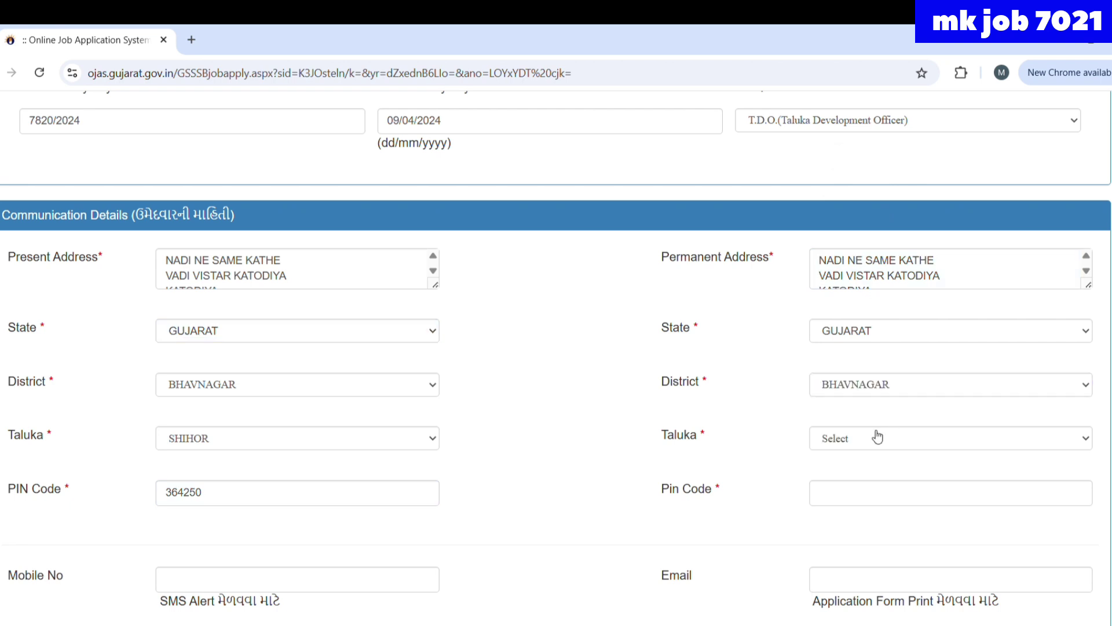
pyautogui.click(878, 436)
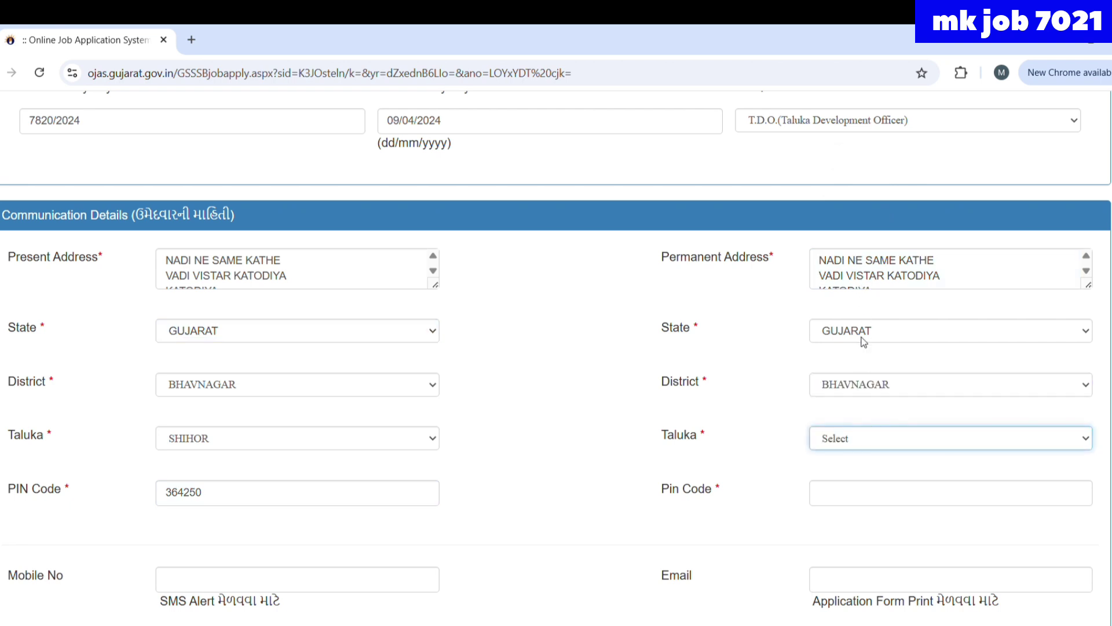
pyautogui.write('shi')
pyautogui.click(860, 497)
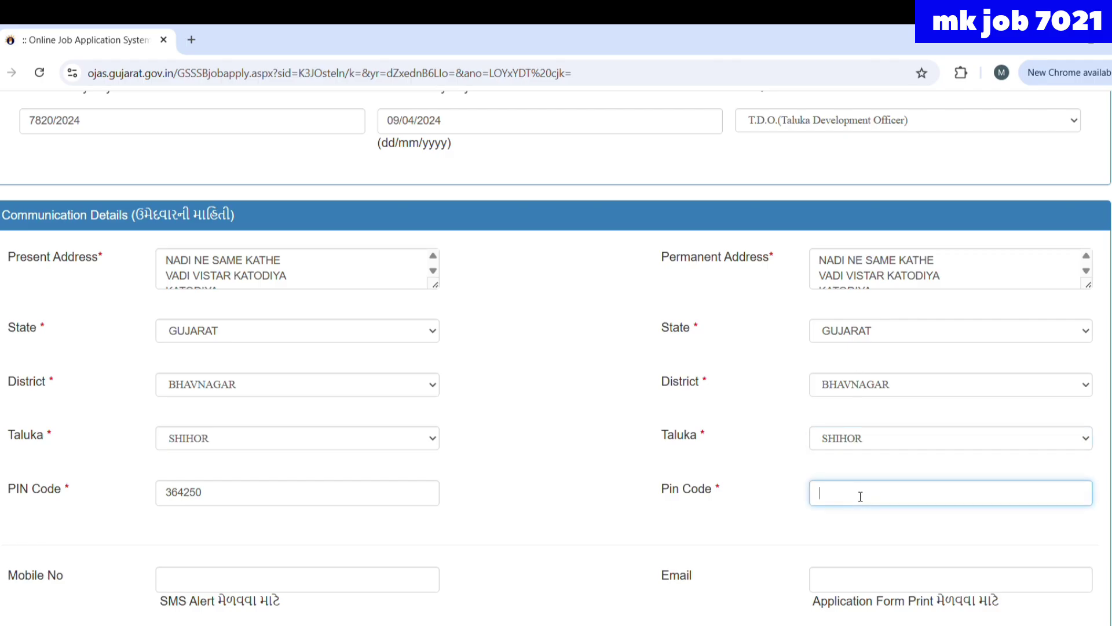
pyautogui.click(942, 544)
pyautogui.scroll(-4, 438, 496)
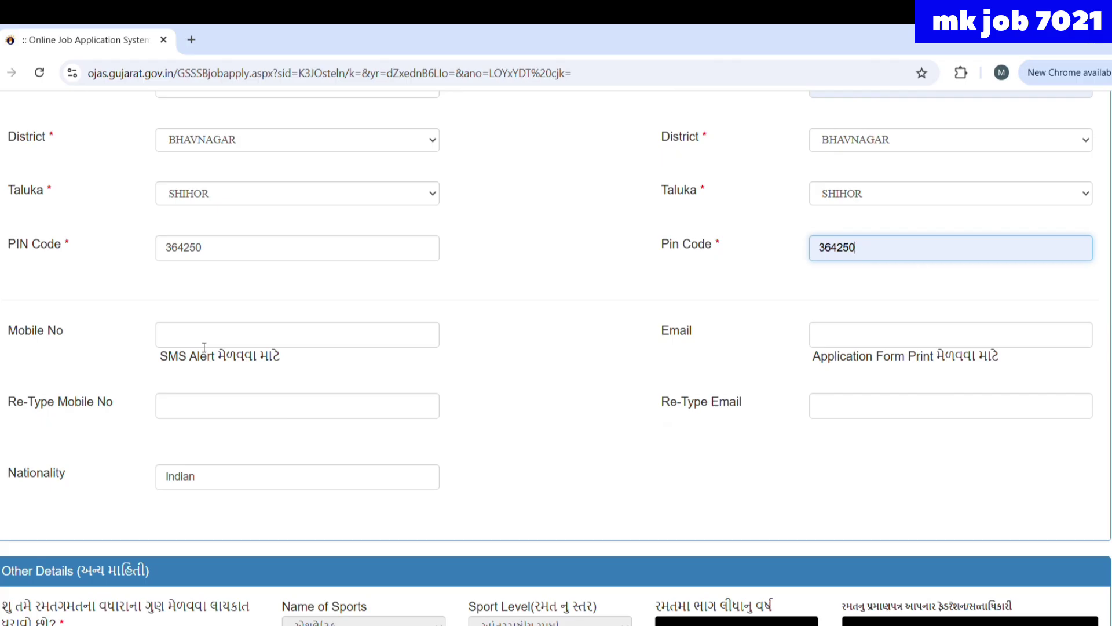
# - Enter the candidate's mobile number and e-mail address, each re-typed in its confirmation field
pyautogui.click(203, 340)
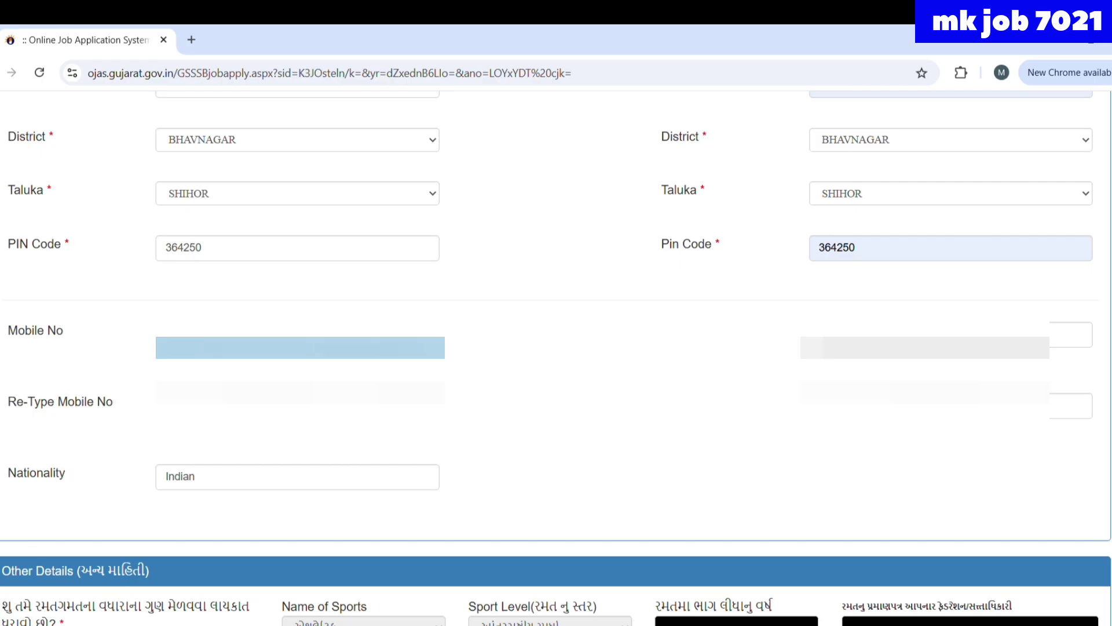
pyautogui.press('Tab')
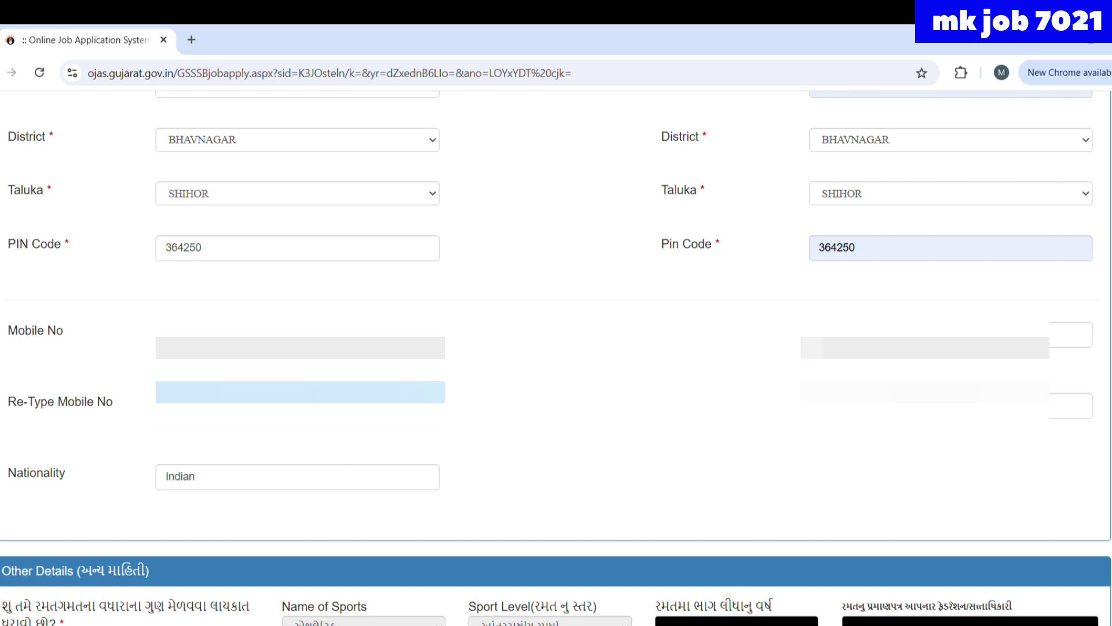
pyautogui.click(927, 347)
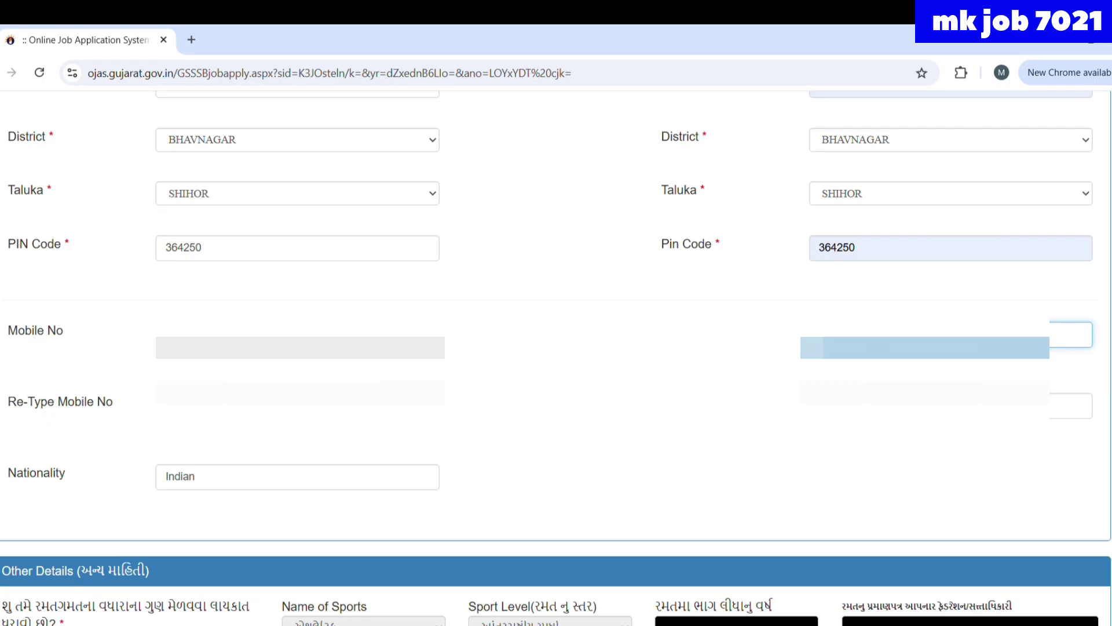
pyautogui.click(1070, 406)
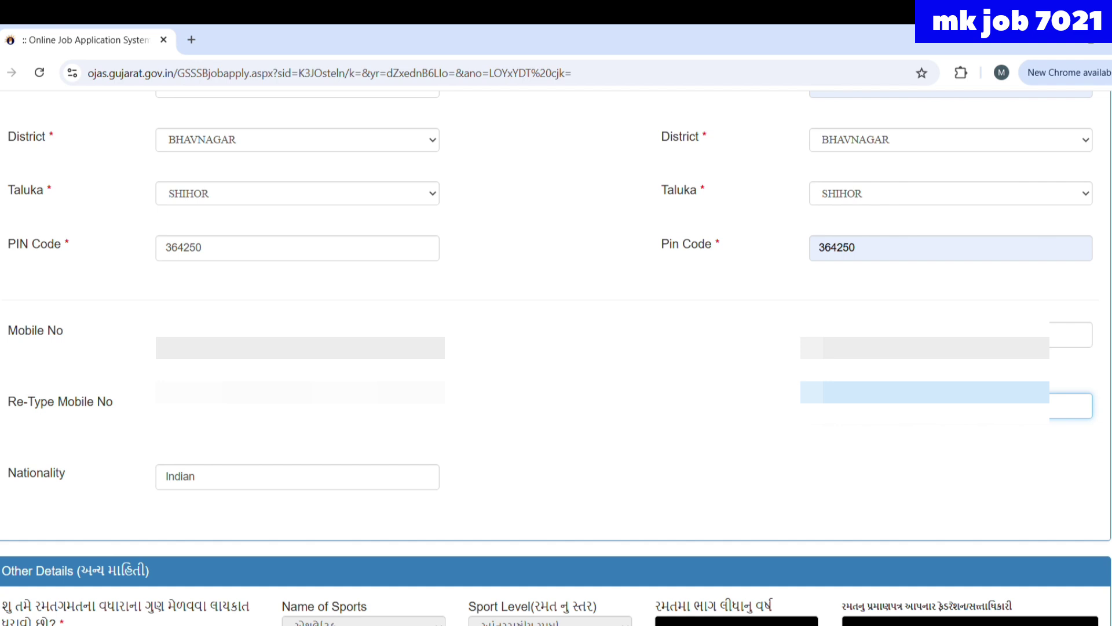
pyautogui.scroll(-4, 556, 347)
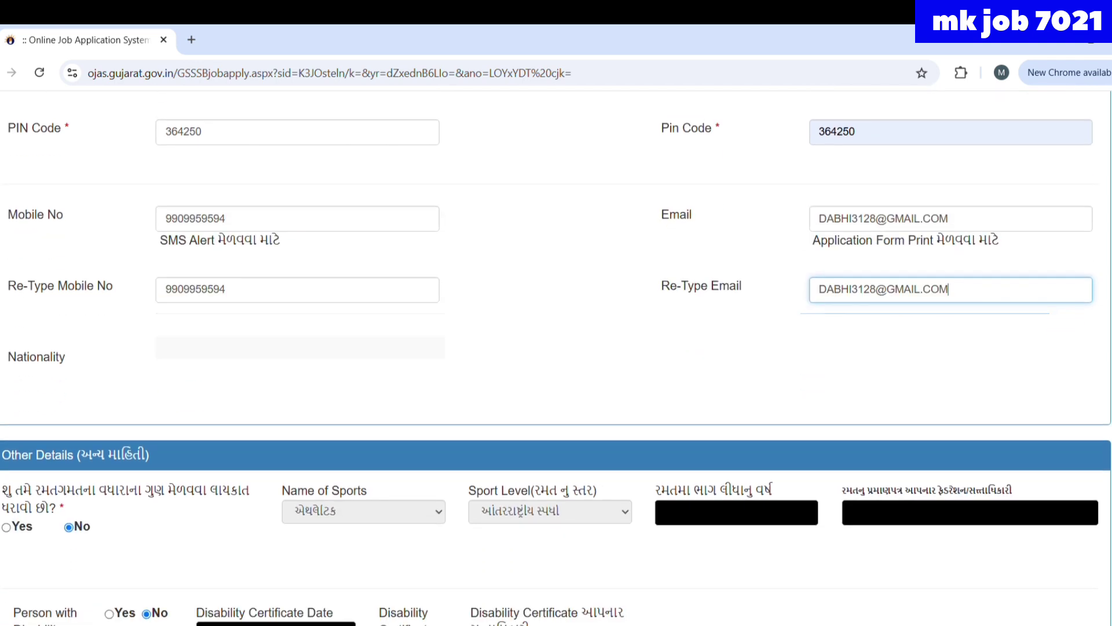
pyautogui.scroll(2, 556, 347)
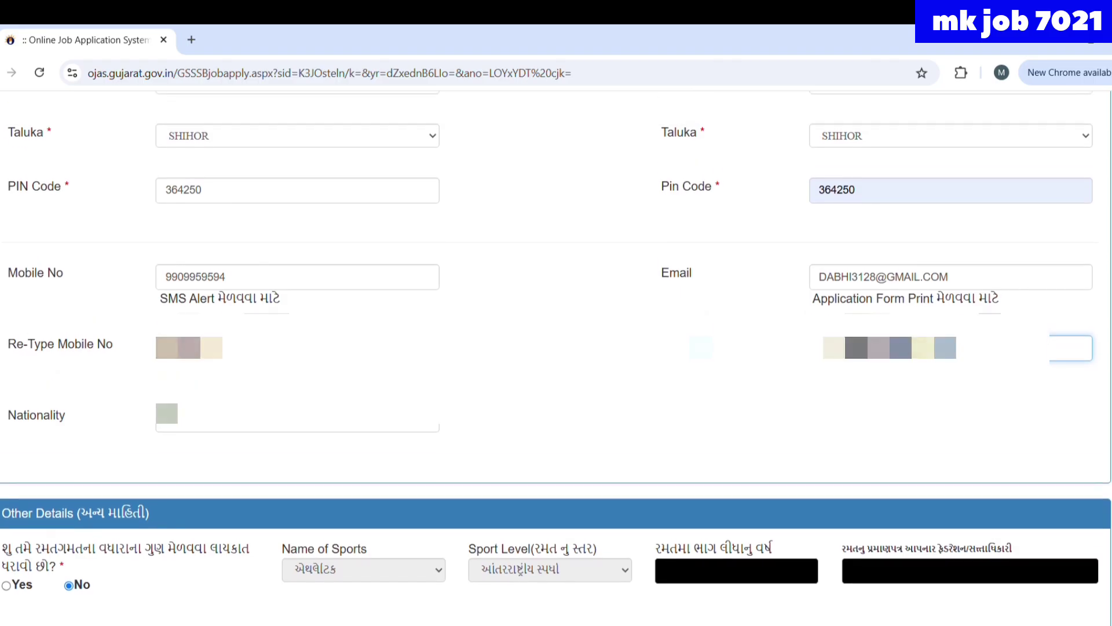
pyautogui.scroll(-3, 557, 347)
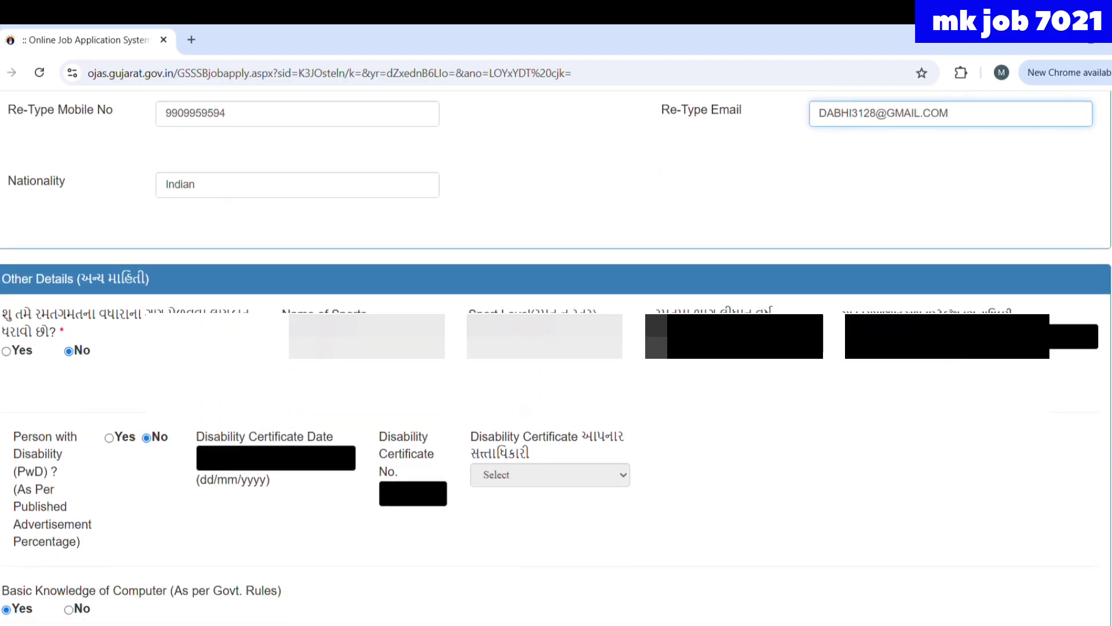
pyautogui.scroll(-1, 556, 348)
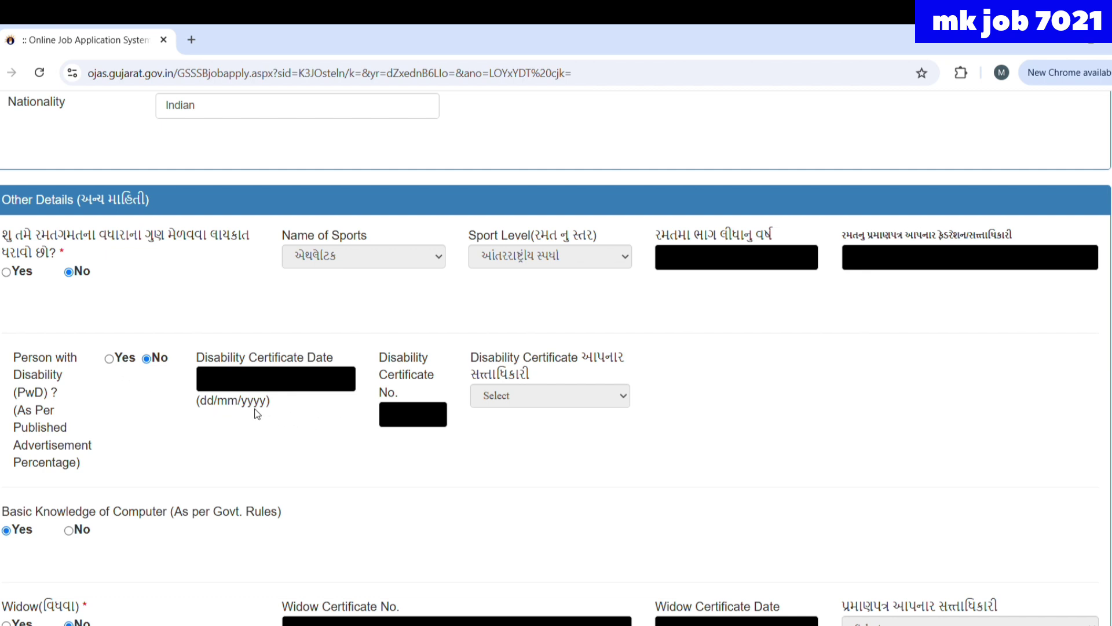
pyautogui.scroll(-3, 154, 460)
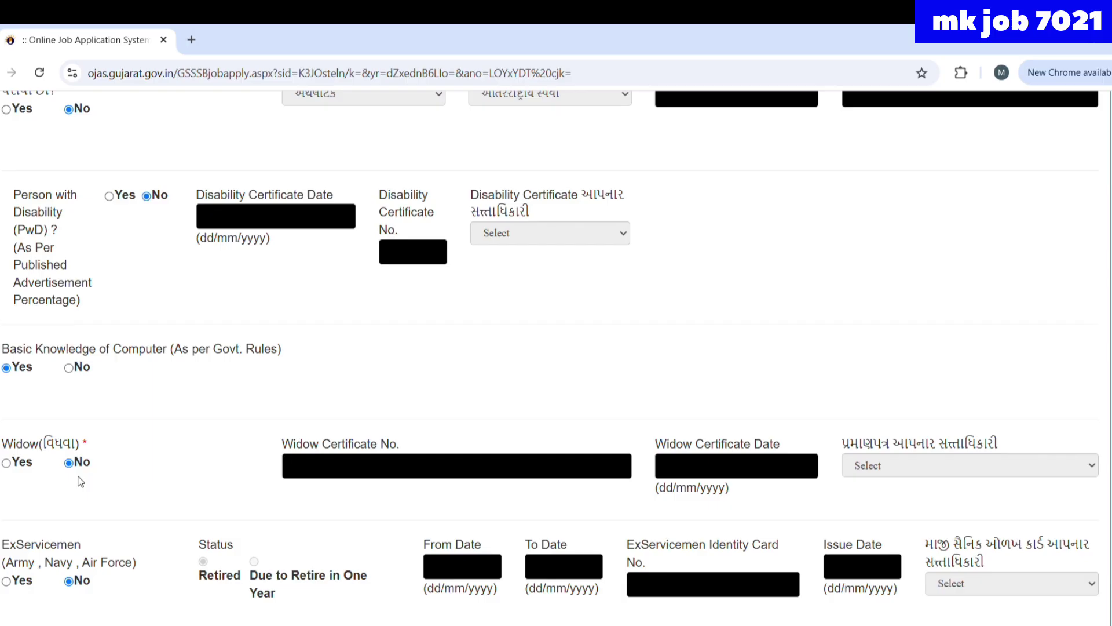
pyautogui.scroll(-3, 80, 481)
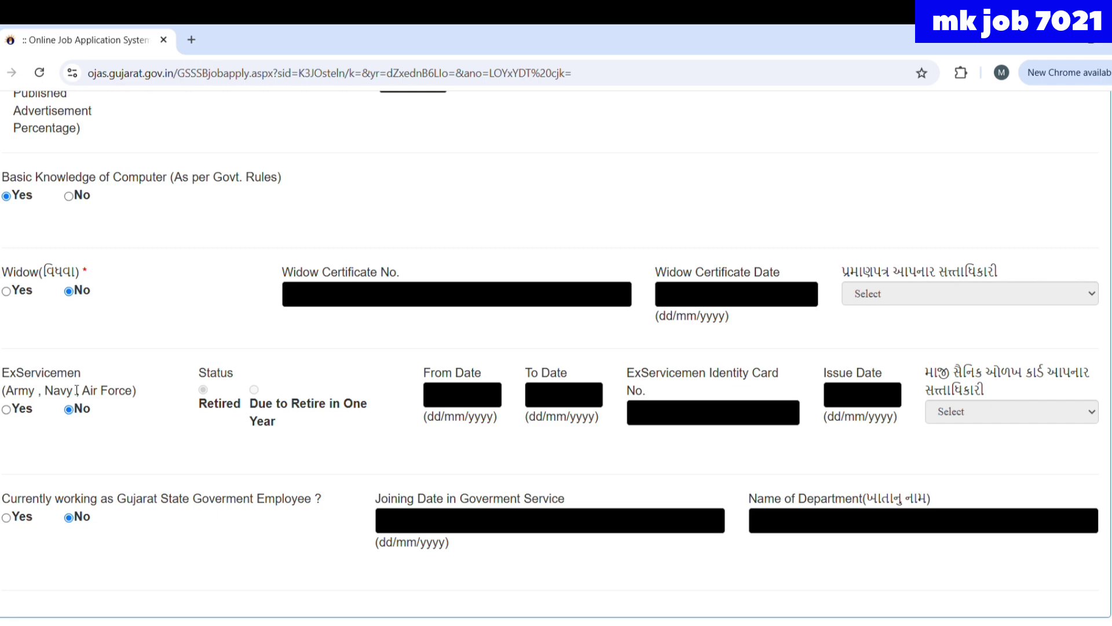
pyautogui.scroll(-3, 70, 386)
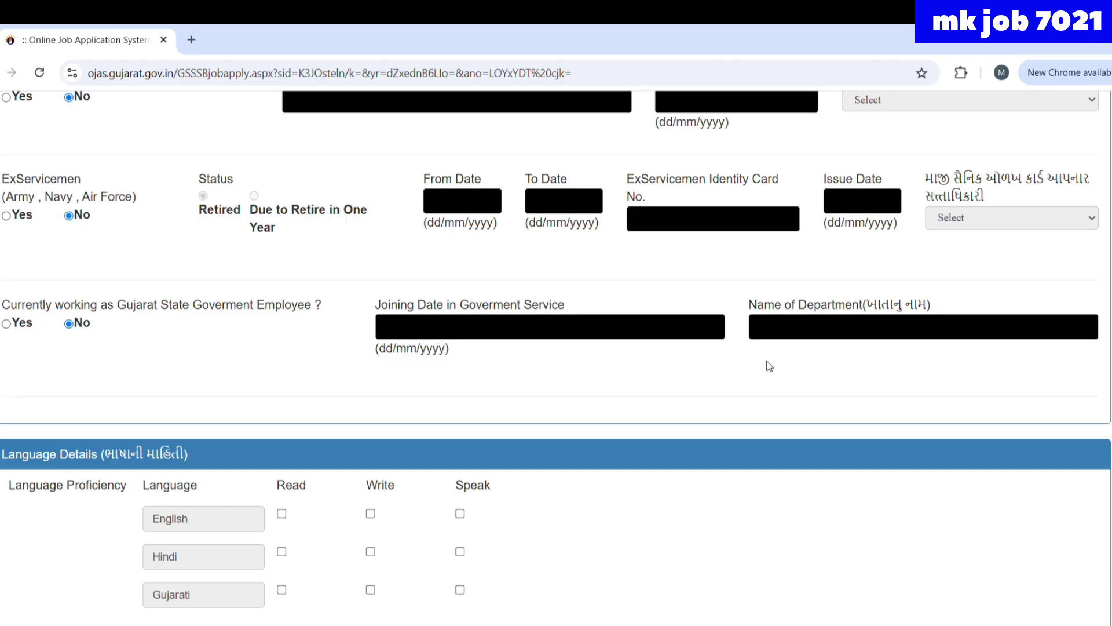
pyautogui.scroll(-3, 323, 434)
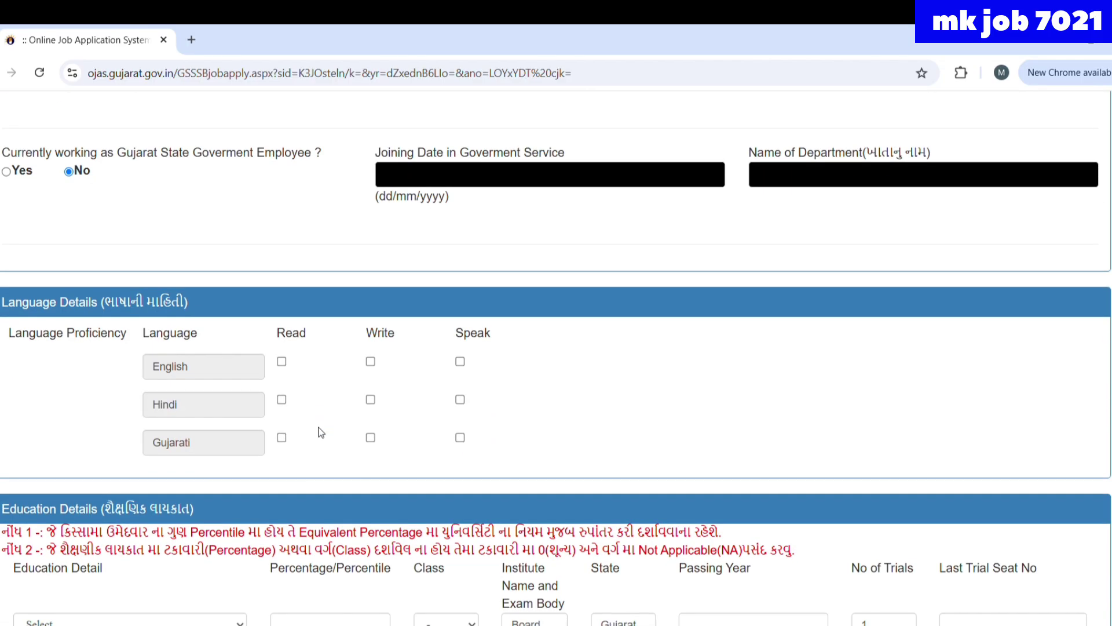
# - Tick Read, Write and Speak for English, Hindi and Gujarati
pyautogui.click(282, 363)
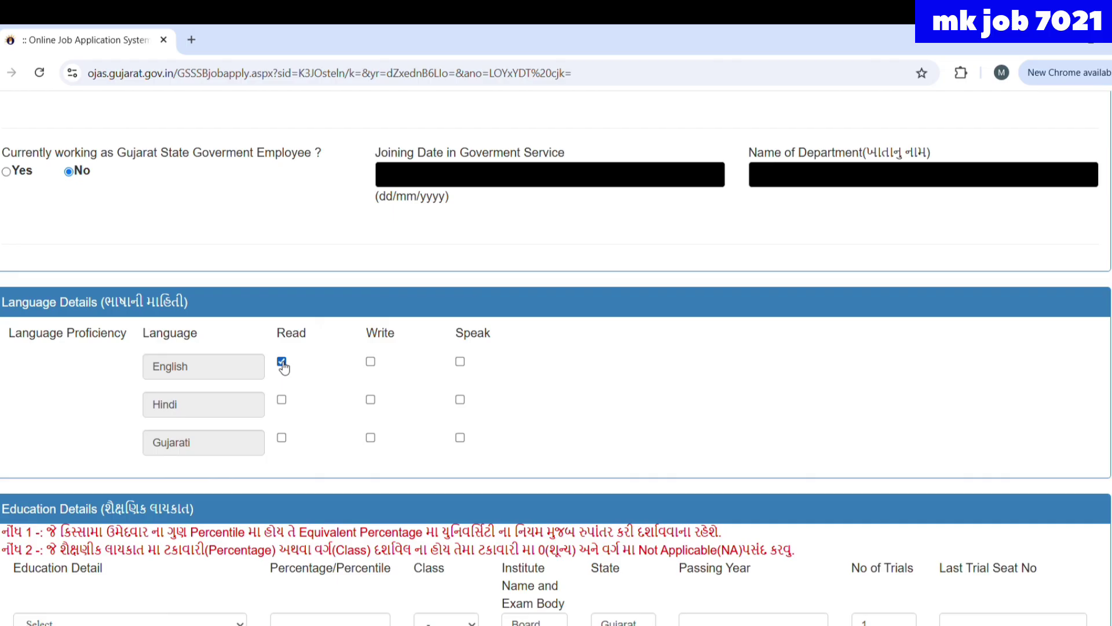
pyautogui.click(283, 402)
pyautogui.click(282, 439)
pyautogui.click(370, 439)
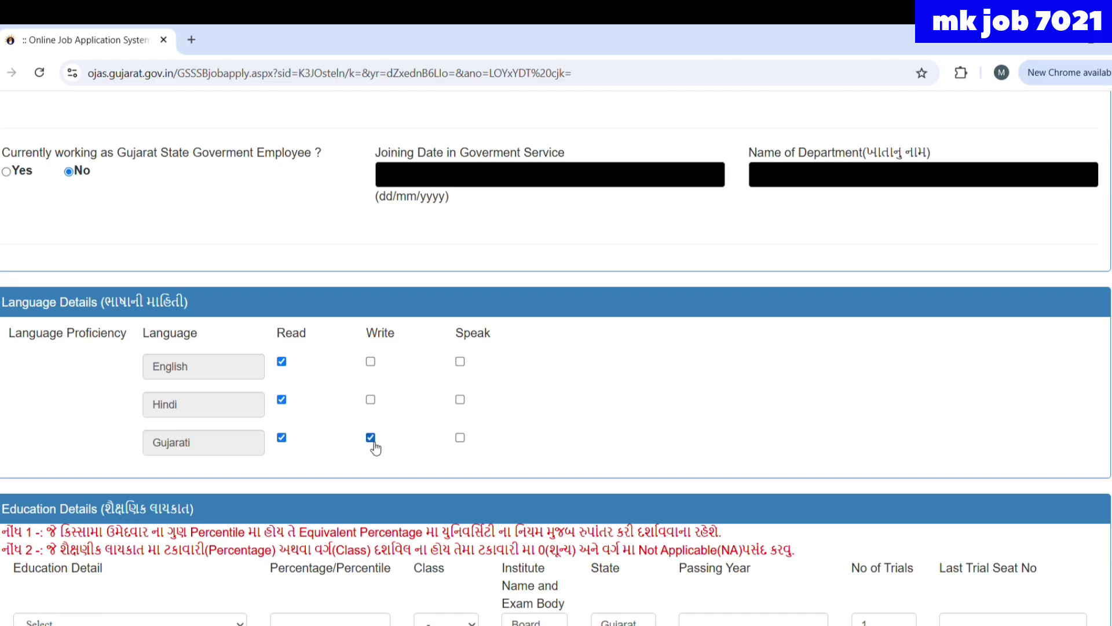
pyautogui.click(372, 401)
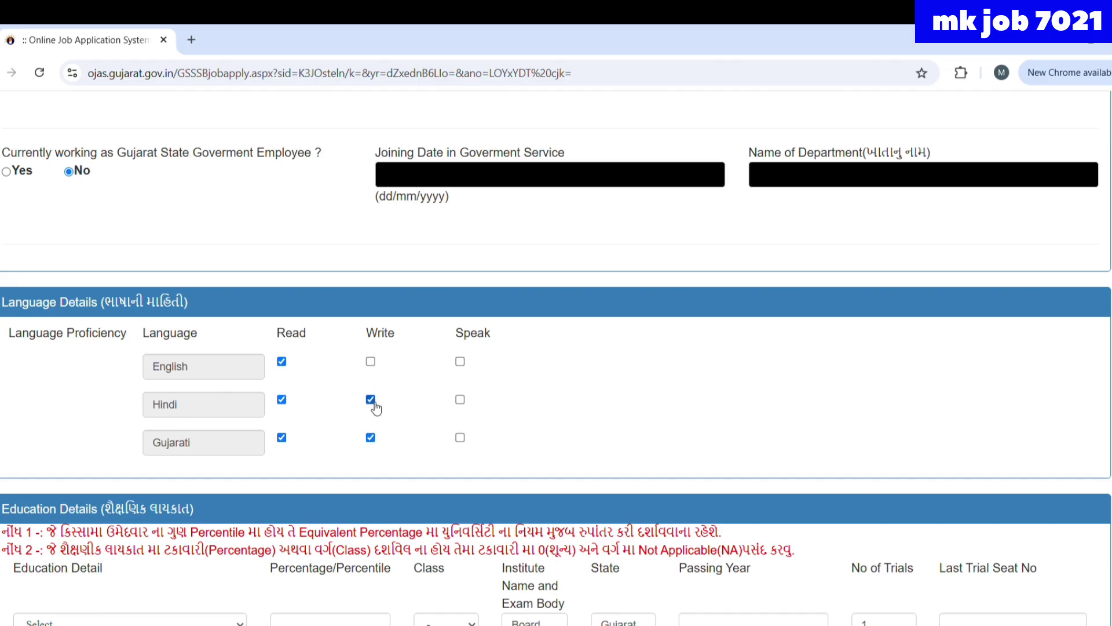
pyautogui.click(371, 363)
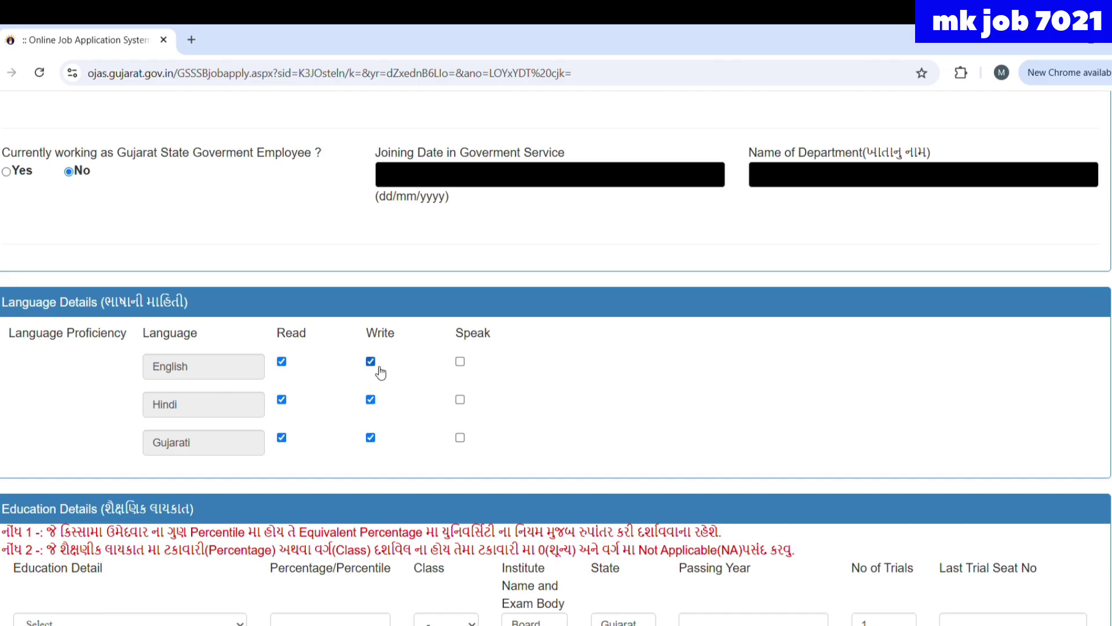
pyautogui.click(463, 363)
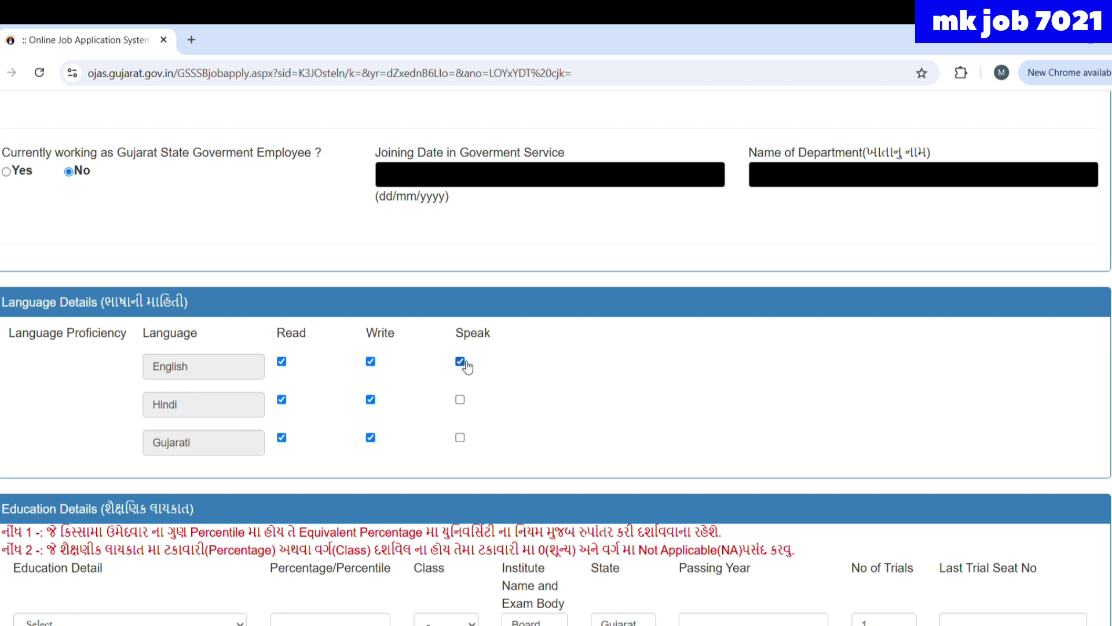
pyautogui.click(464, 404)
pyautogui.click(463, 405)
pyautogui.click(466, 442)
pyautogui.click(464, 403)
pyautogui.scroll(-2, 176, 546)
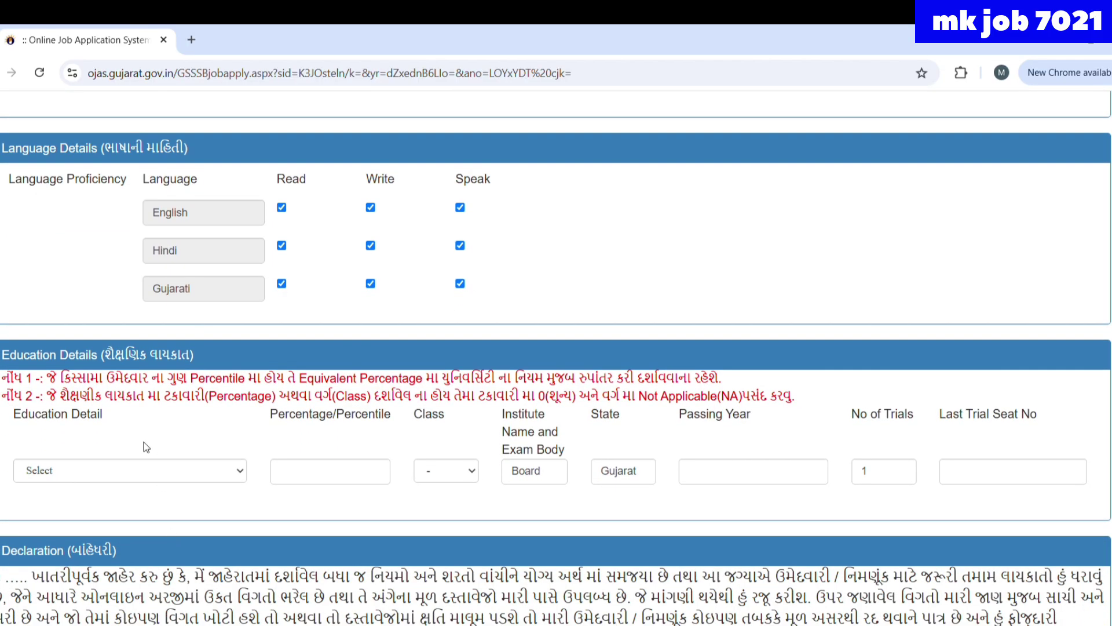
# - Fill the education row: Any Graduate, Pass class, institute MKBU, and percentage corrected to 36.57
pyautogui.click(150, 470)
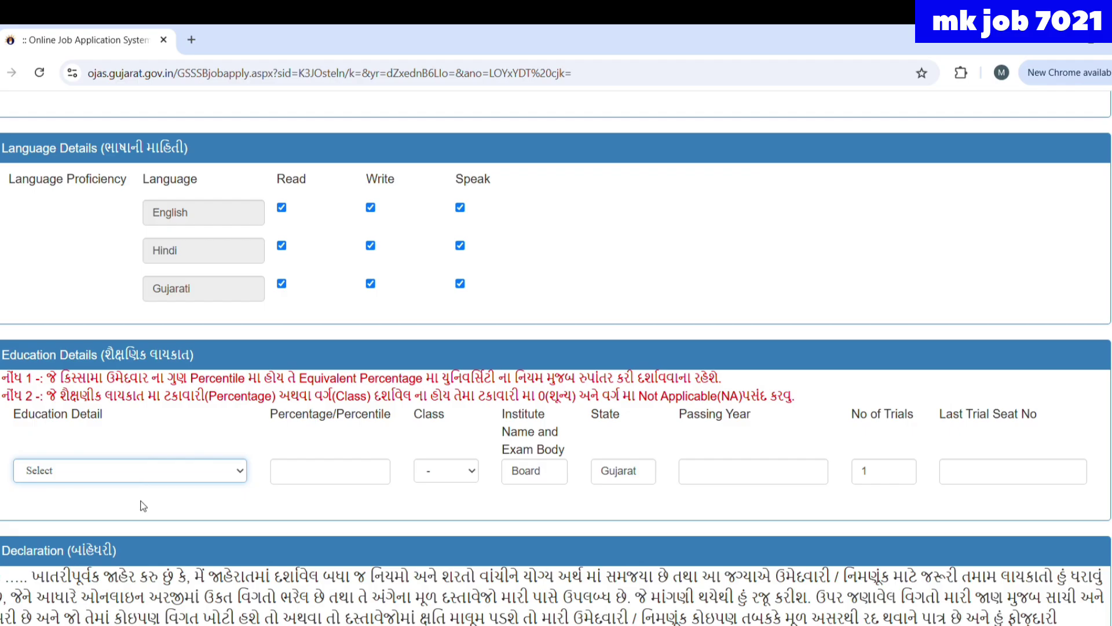
pyautogui.press('Down')
pyautogui.click(340, 484)
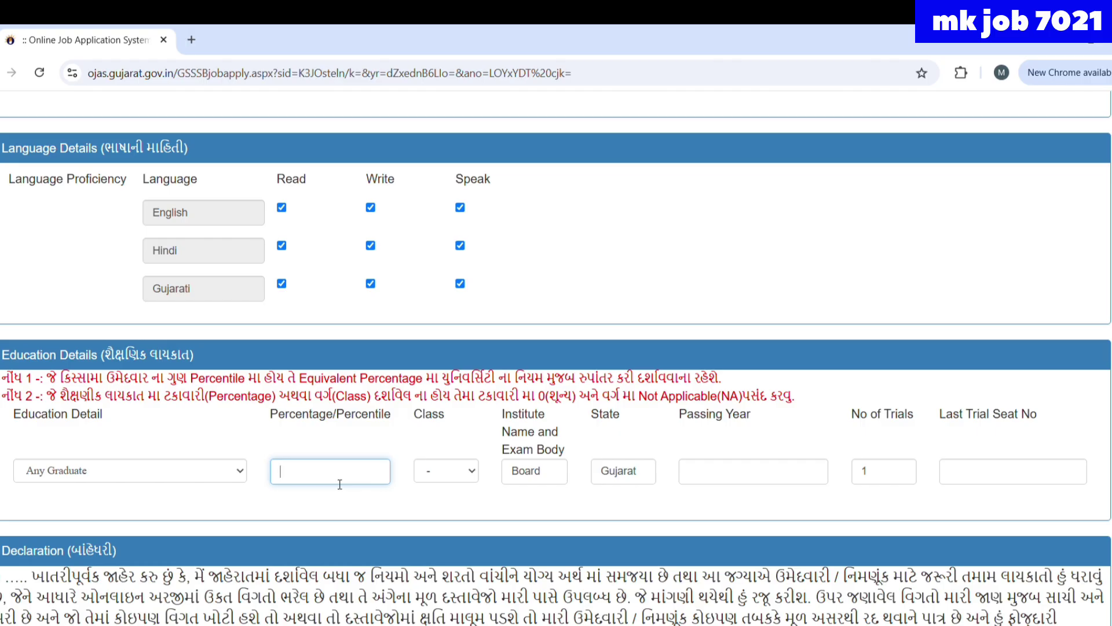
pyautogui.write('2023')
pyautogui.click(441, 479)
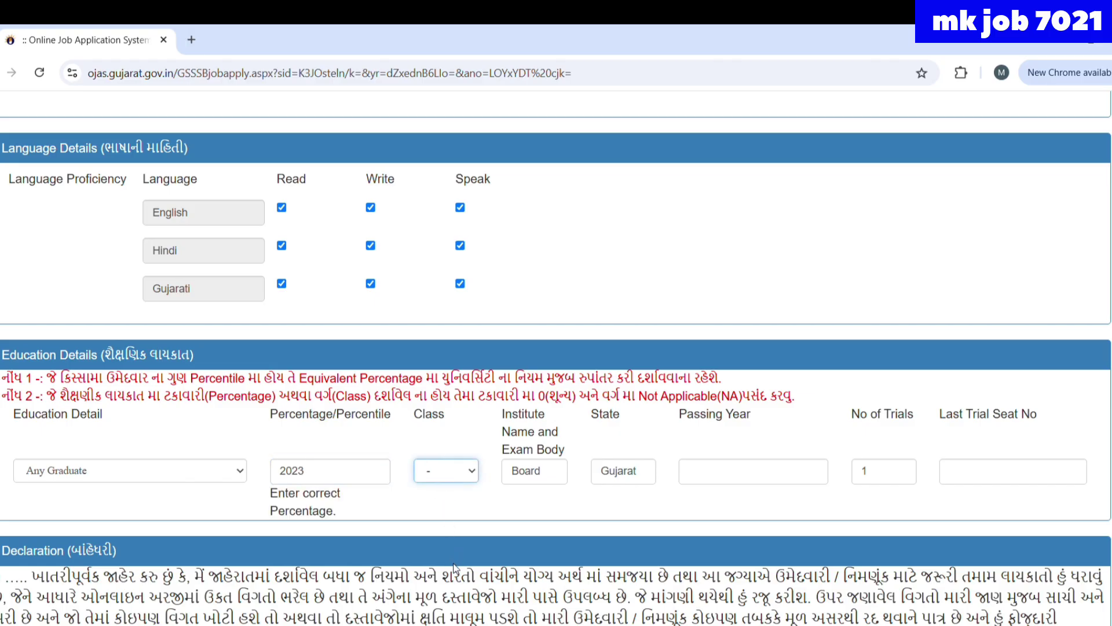
pyautogui.press('Down')
pyautogui.click(555, 485)
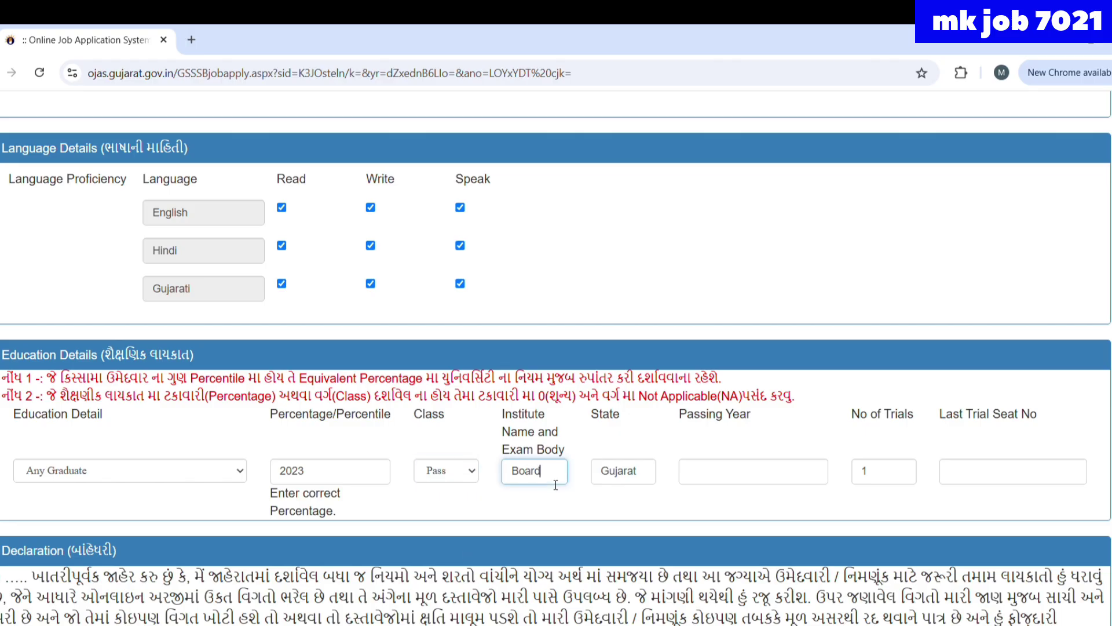
pyautogui.press('BackSpace')
pyautogui.press('BackSpace')
pyautogui.press('BackSpace')
pyautogui.press('BackSpace')
pyautogui.press('BackSpace')
pyautogui.write('MKBU')
pyautogui.click(315, 478)
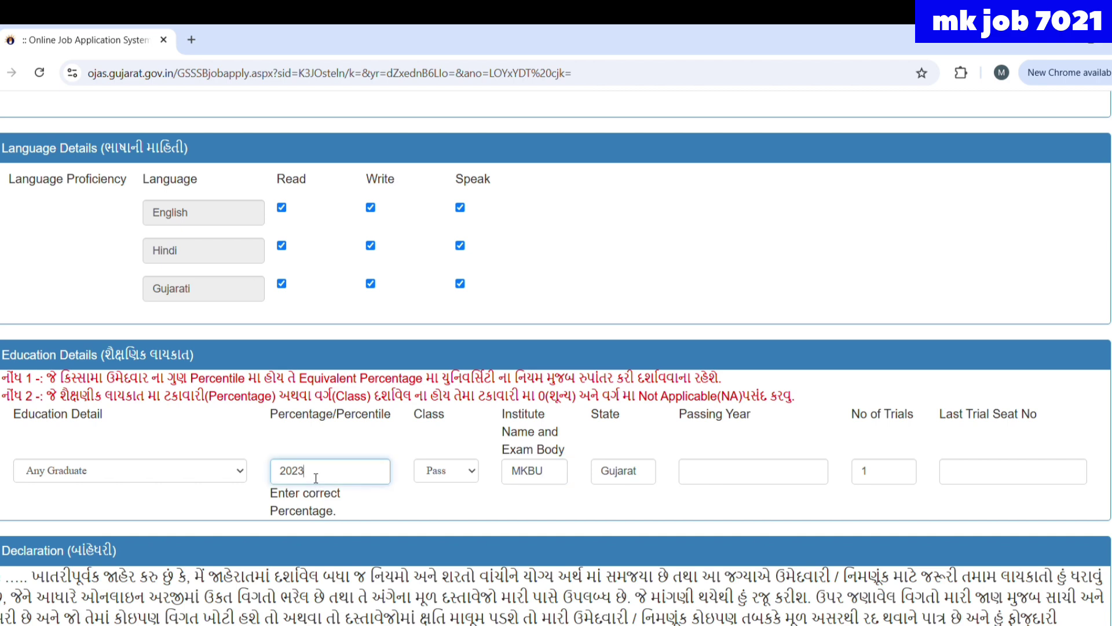
pyautogui.press('BackSpace')
pyautogui.press('BackSpace')
pyautogui.press('BackSpace')
pyautogui.press('BackSpace')
pyautogui.write('36.57')
# - Enter passing year 2023 and the last-trial seat number, then change the trials from 1 to 2
pyautogui.click(699, 485)
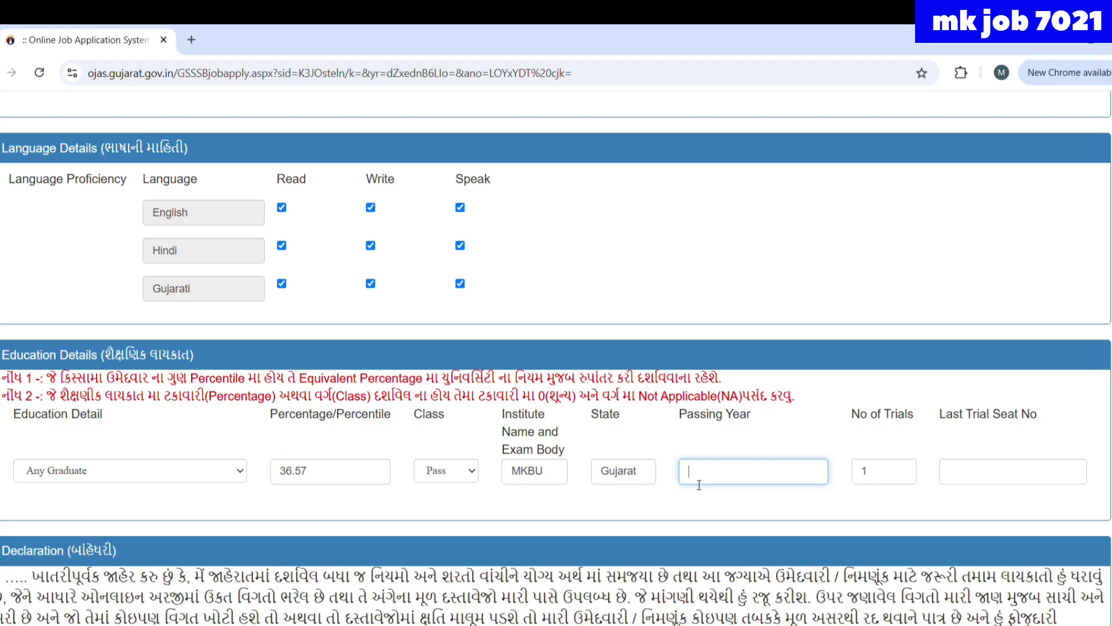
pyautogui.write('2023')
pyautogui.click(969, 482)
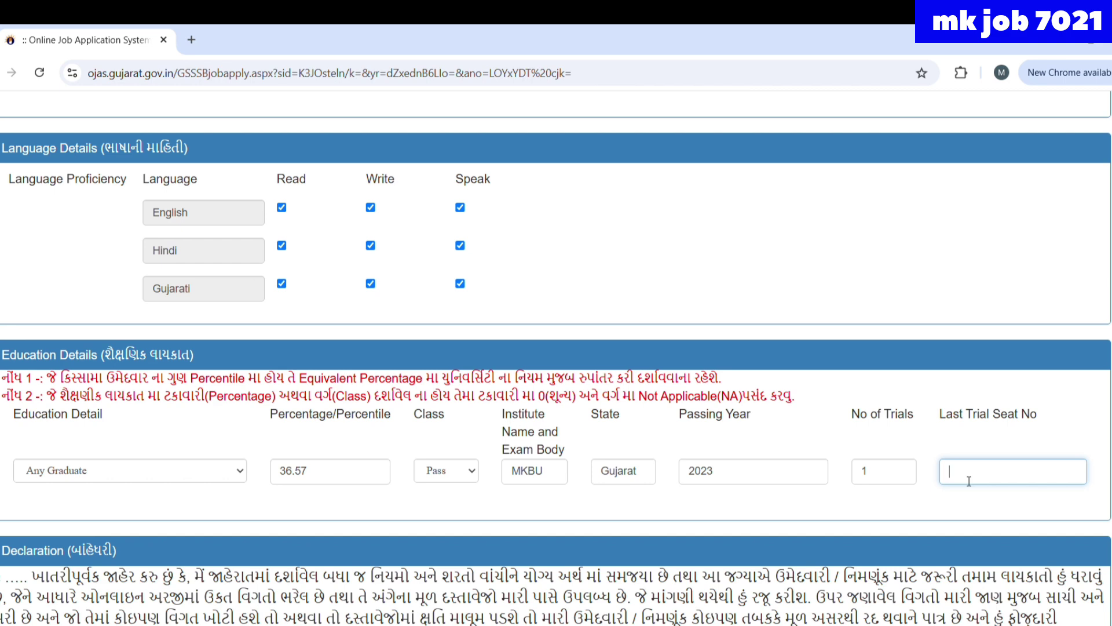
pyautogui.click(887, 475)
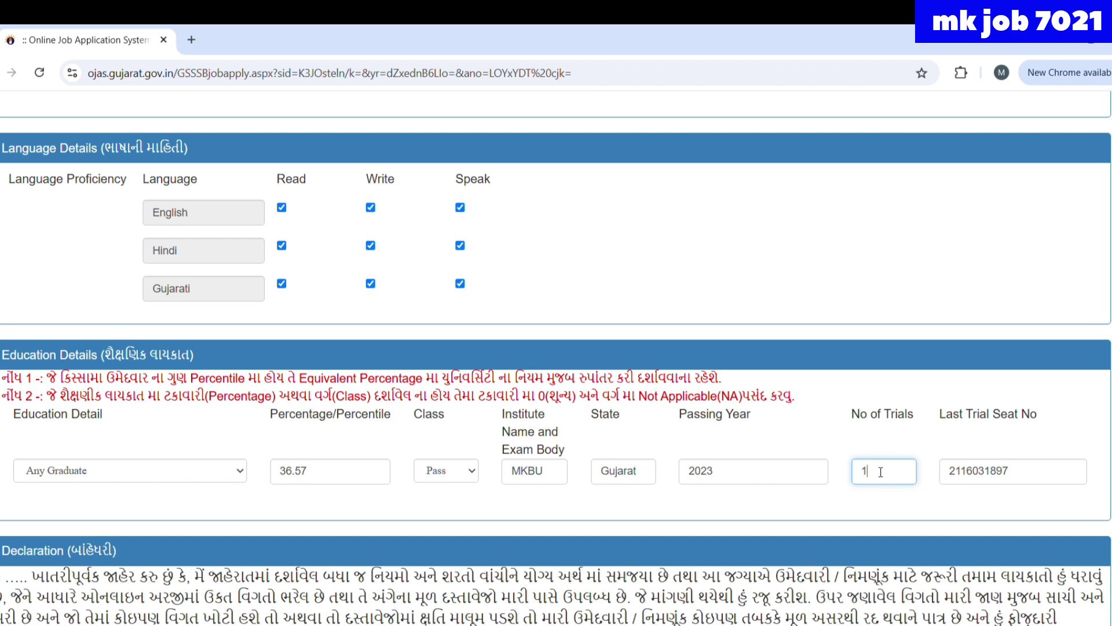
pyautogui.press('BackSpace')
pyautogui.write('2')
# - Review every section of the filled-in Revenue Talati application form
pyautogui.scroll(1, 947, 514)
pyautogui.scroll(-3, 948, 514)
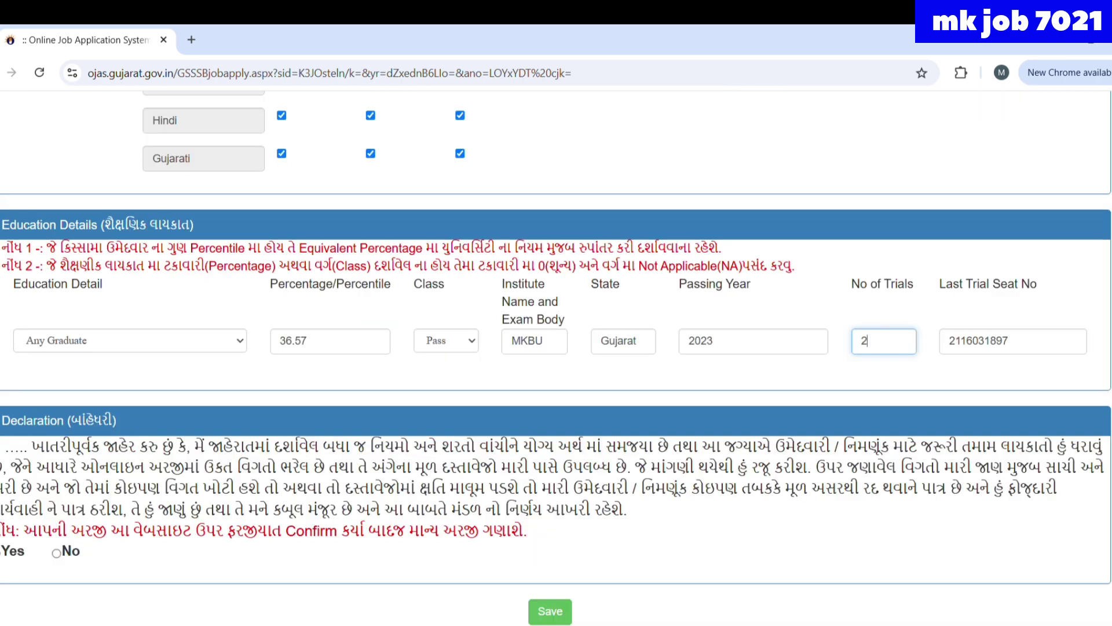
pyautogui.scroll(2, 545, 469)
pyautogui.scroll(20, 545, 470)
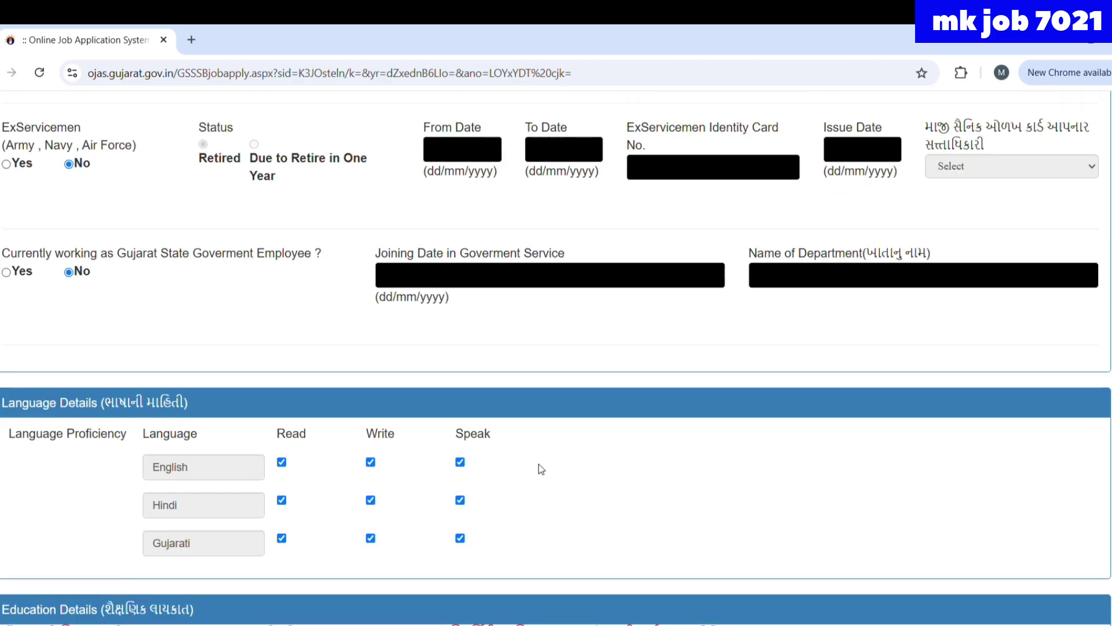
pyautogui.scroll(8, 541, 470)
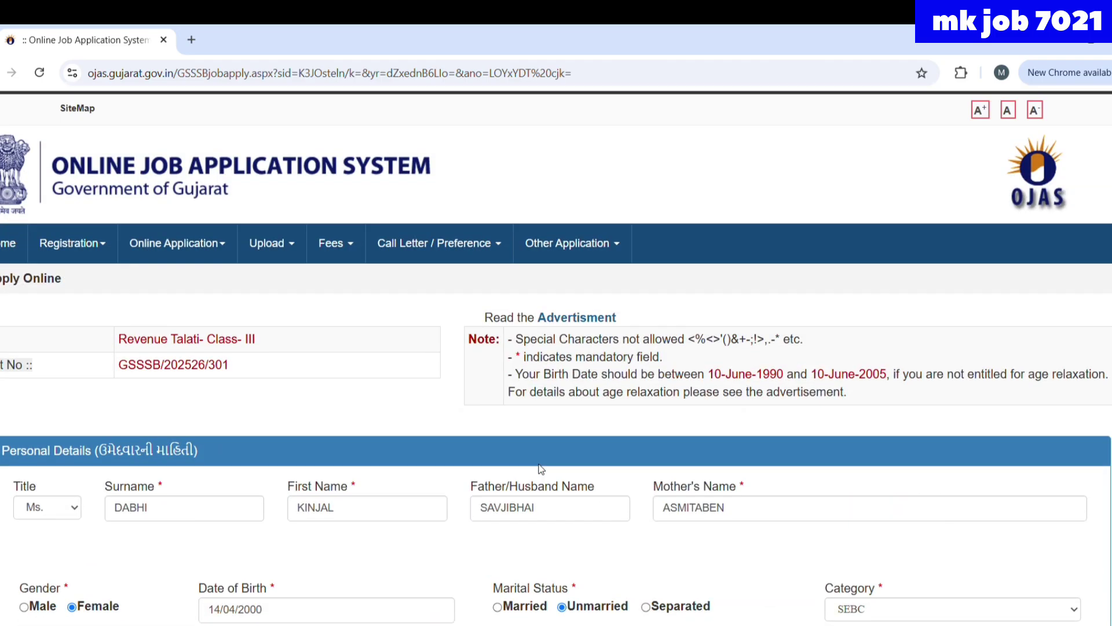
pyautogui.scroll(-2, 541, 470)
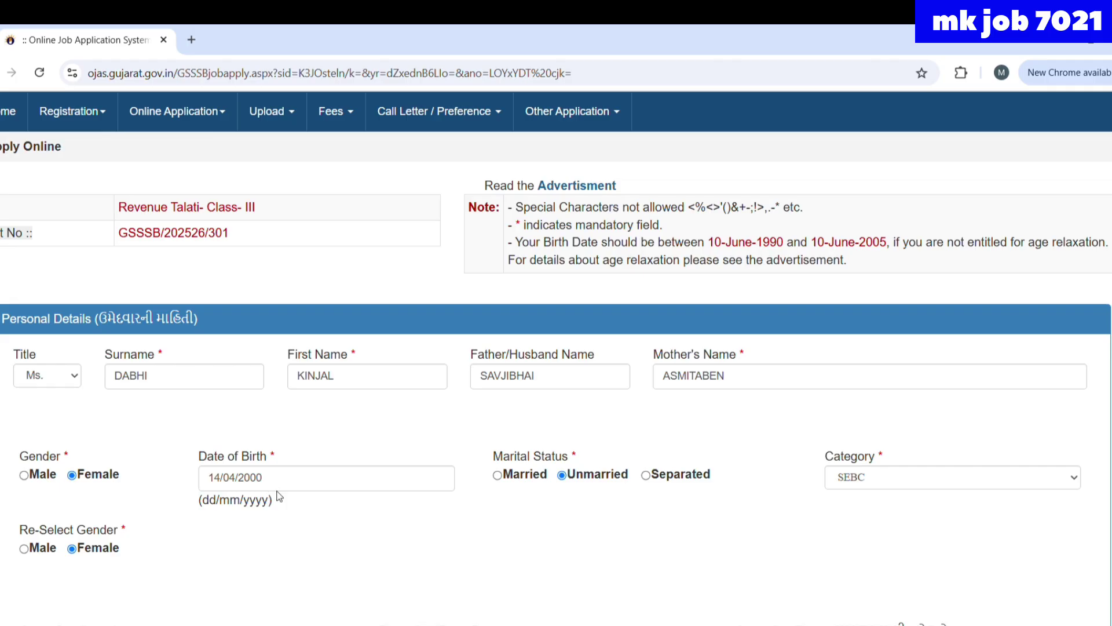
pyautogui.scroll(-4, 291, 526)
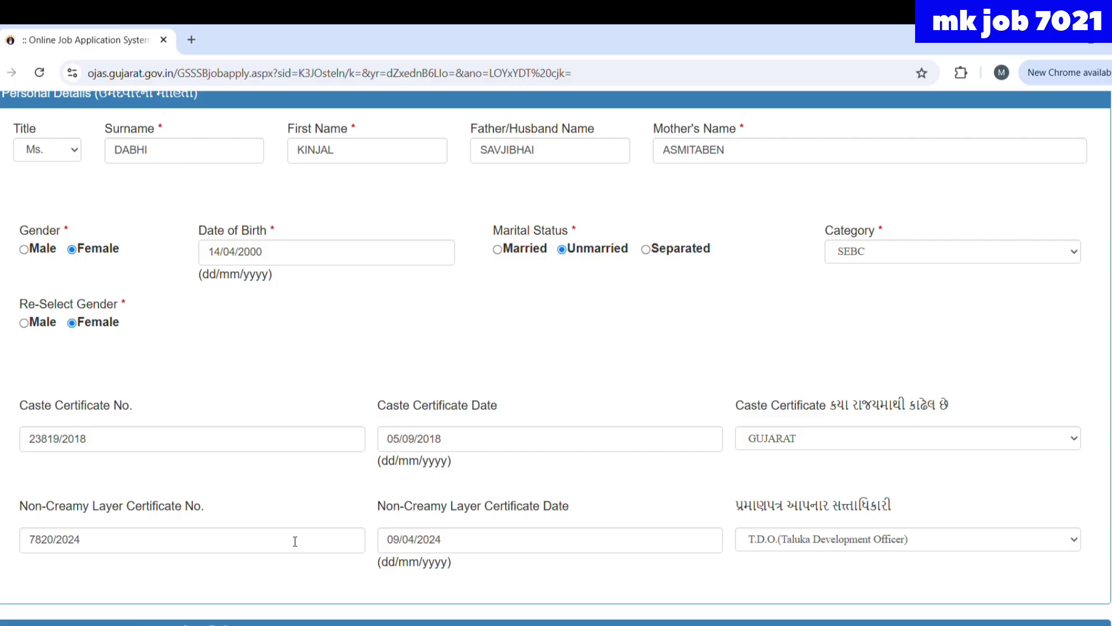
pyautogui.scroll(-8, 295, 541)
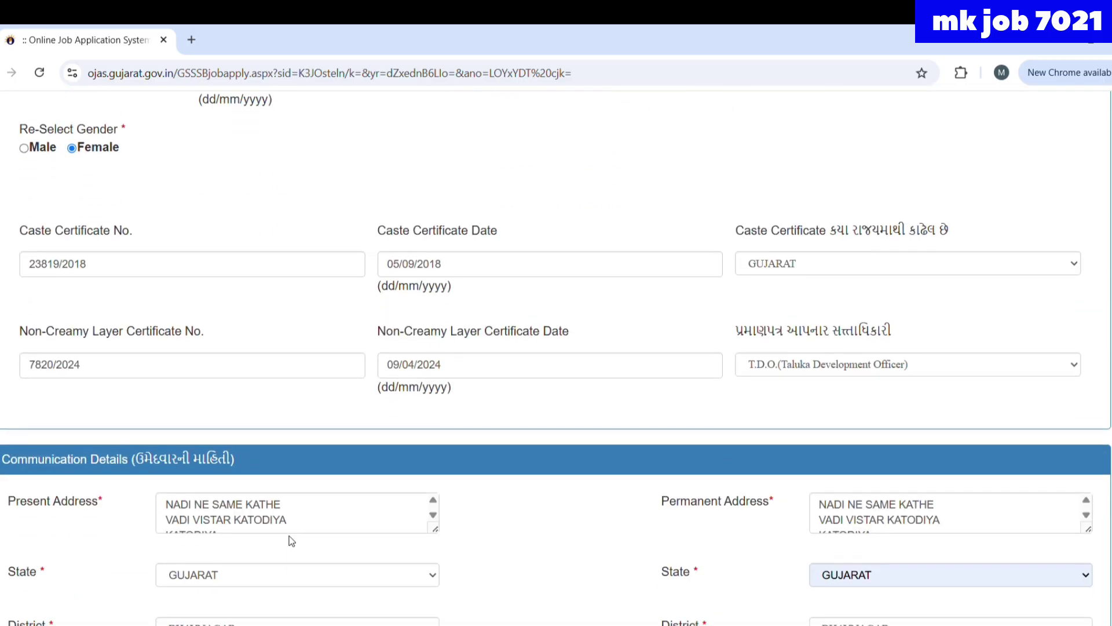
pyautogui.scroll(-7, 295, 541)
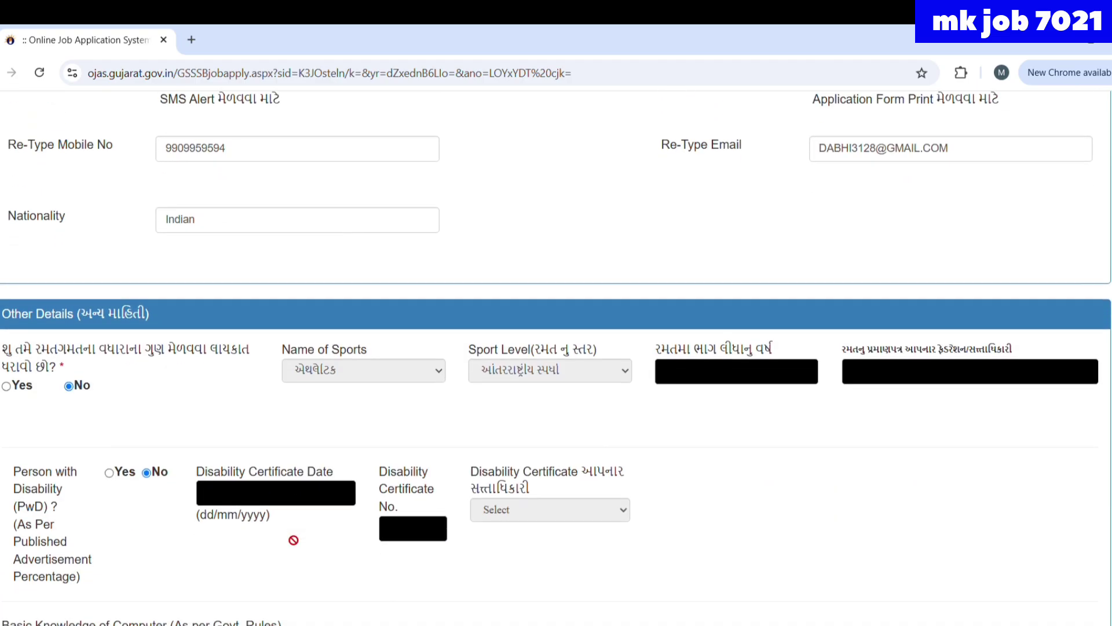
# - Finish the number-of-trials entry and save the completed application form
pyautogui.scroll(3, 505, 276)
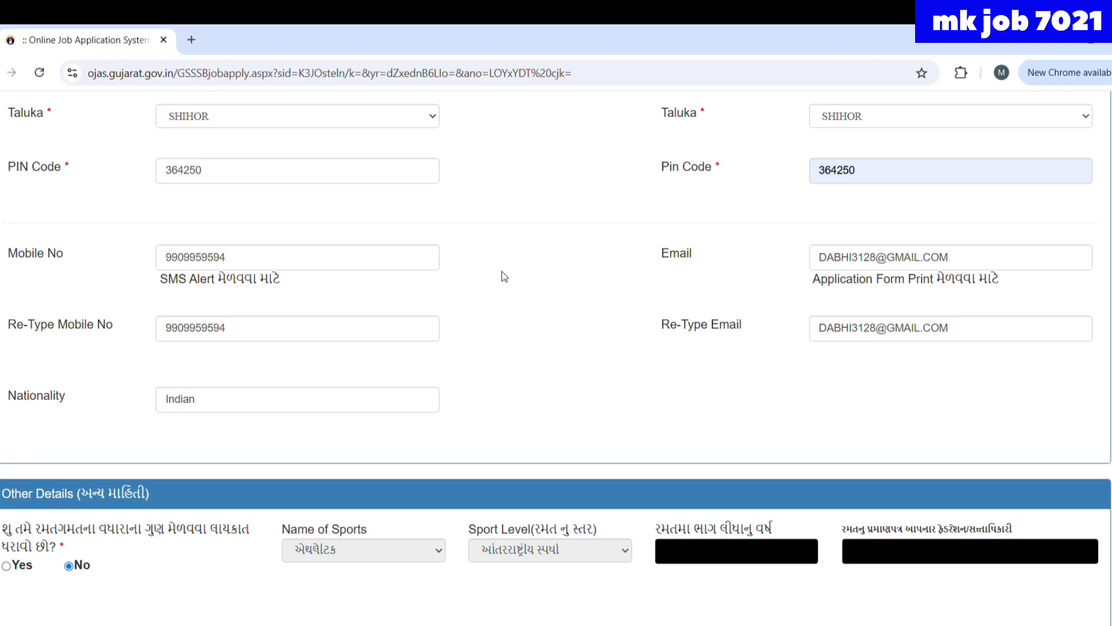
pyautogui.scroll(-15, 501, 271)
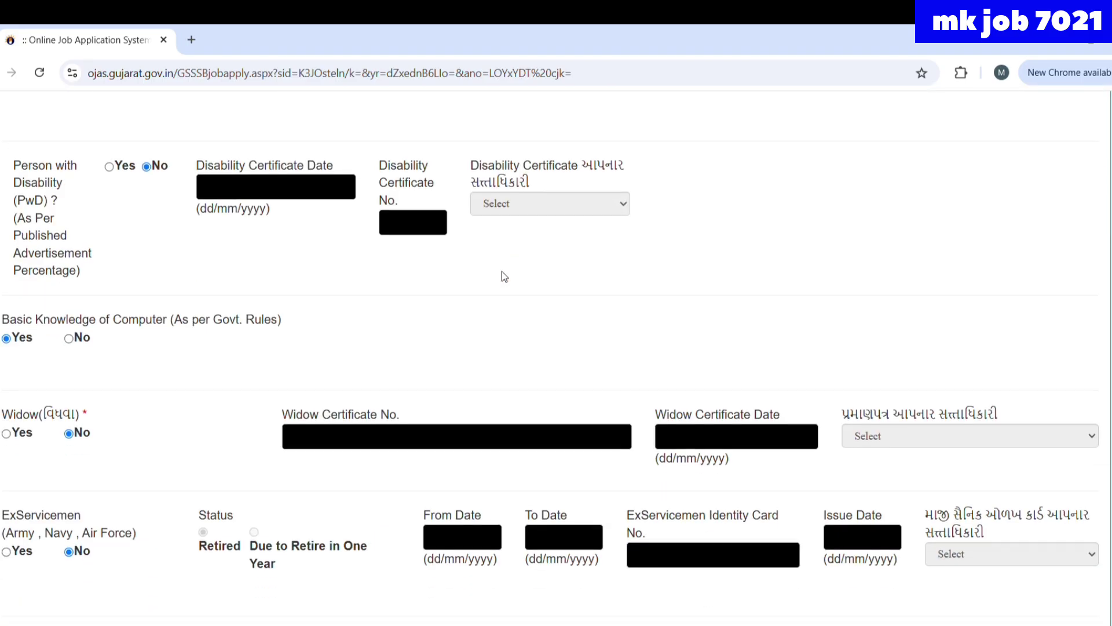
pyautogui.scroll(-6, 501, 271)
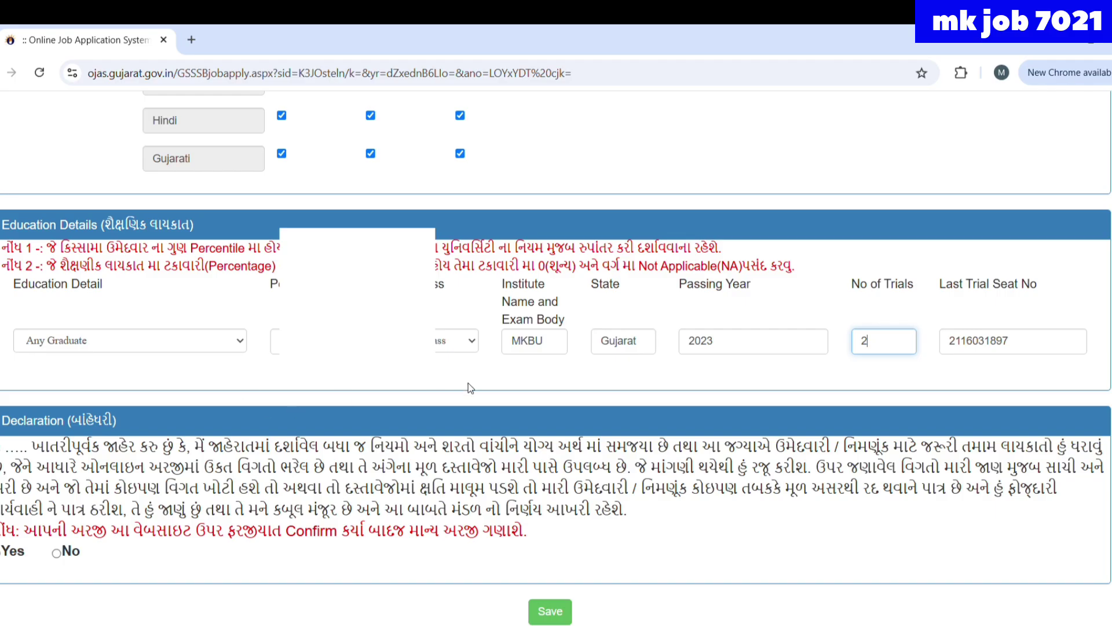
pyautogui.scroll(1, 457, 417)
pyautogui.scroll(-1, 458, 418)
pyautogui.click(708, 360)
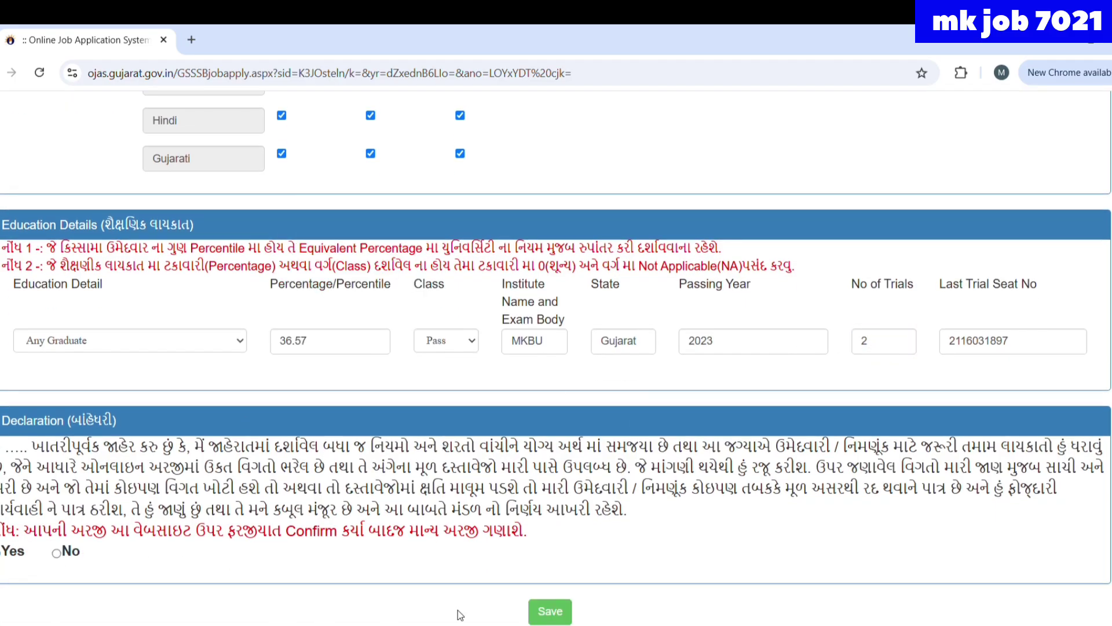
pyautogui.click(559, 610)
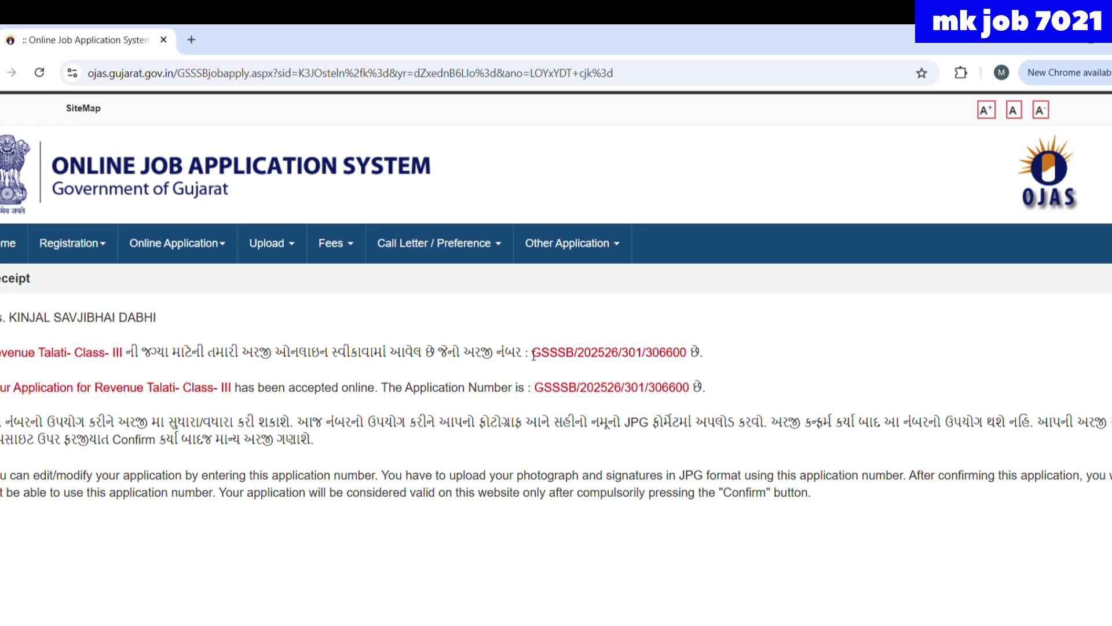
# - Select the full GSSSB application number on the receipt so it can be copied
pyautogui.moveTo(533, 355); pyautogui.dragTo(669, 373)
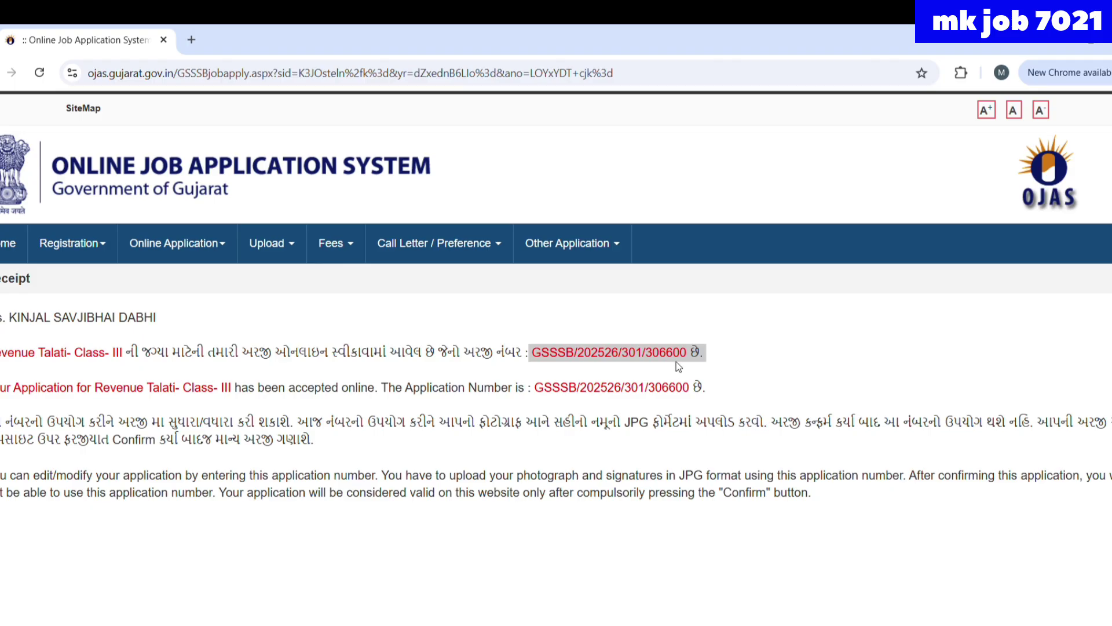
pyautogui.click(677, 360)
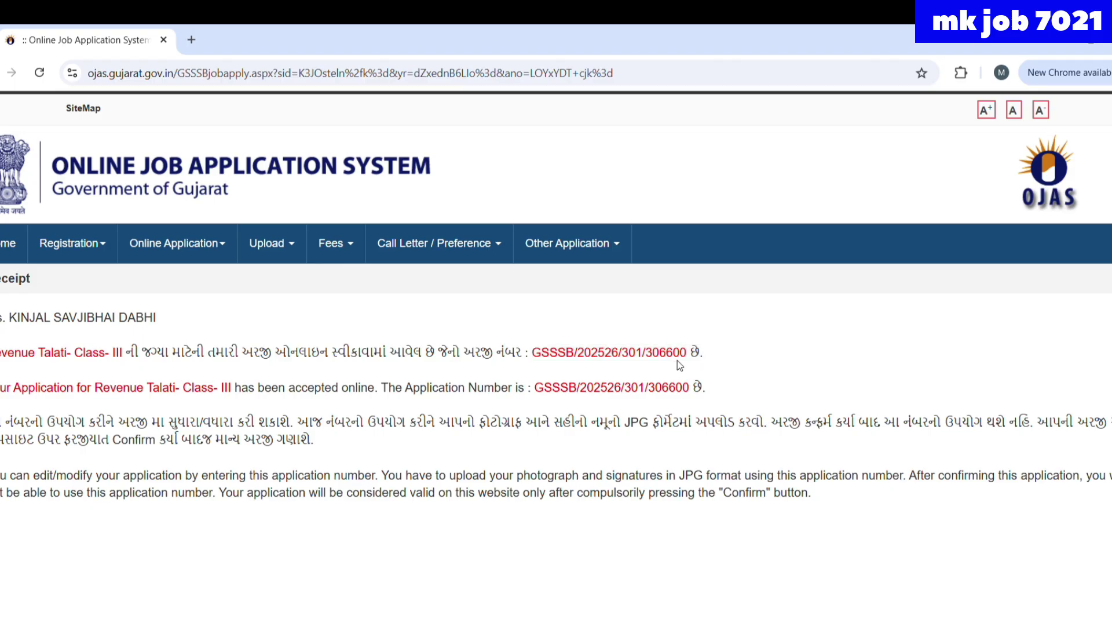
pyautogui.doubleClick(547, 356)
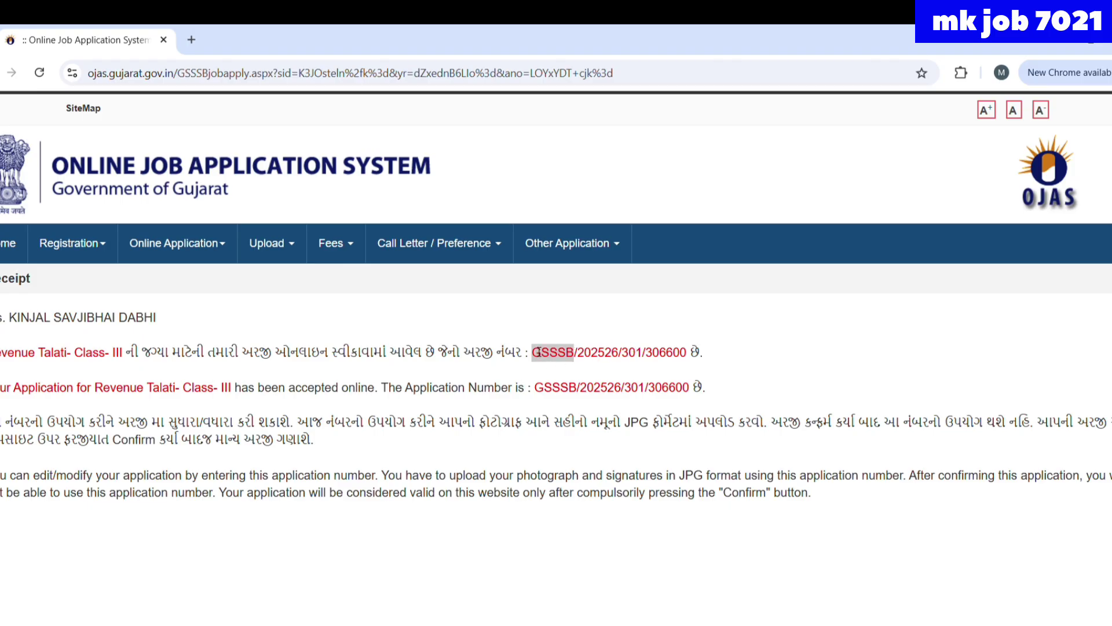
pyautogui.click(537, 352)
pyautogui.moveTo(537, 352); pyautogui.dragTo(692, 361)
pyautogui.hotkey('ctrl', 'c')
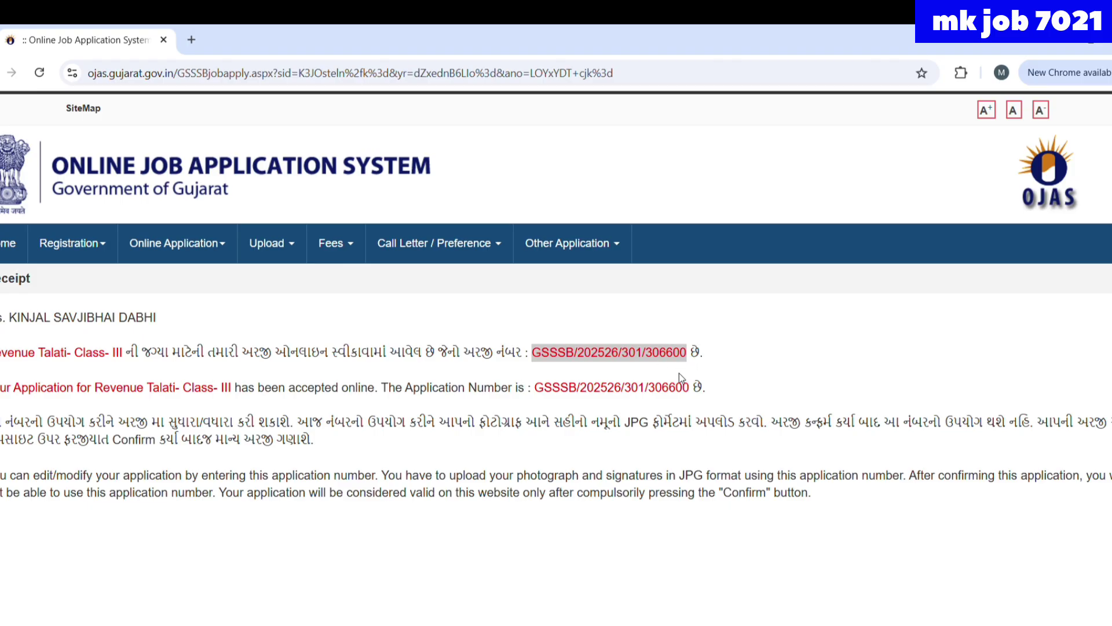
pyautogui.moveTo(172, 246)
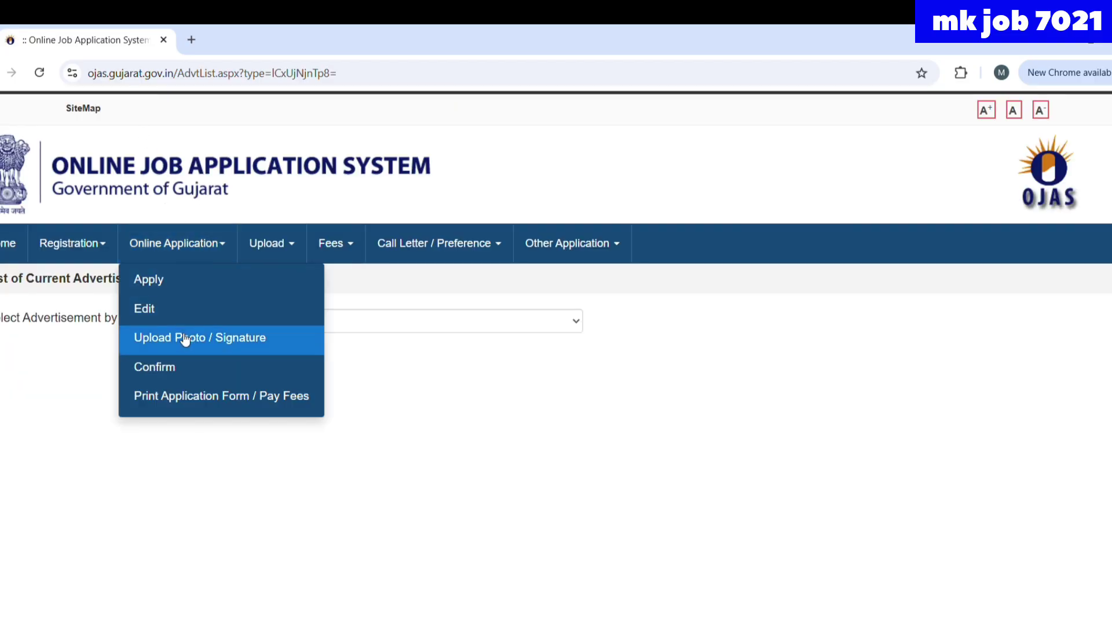
pyautogui.click(184, 338)
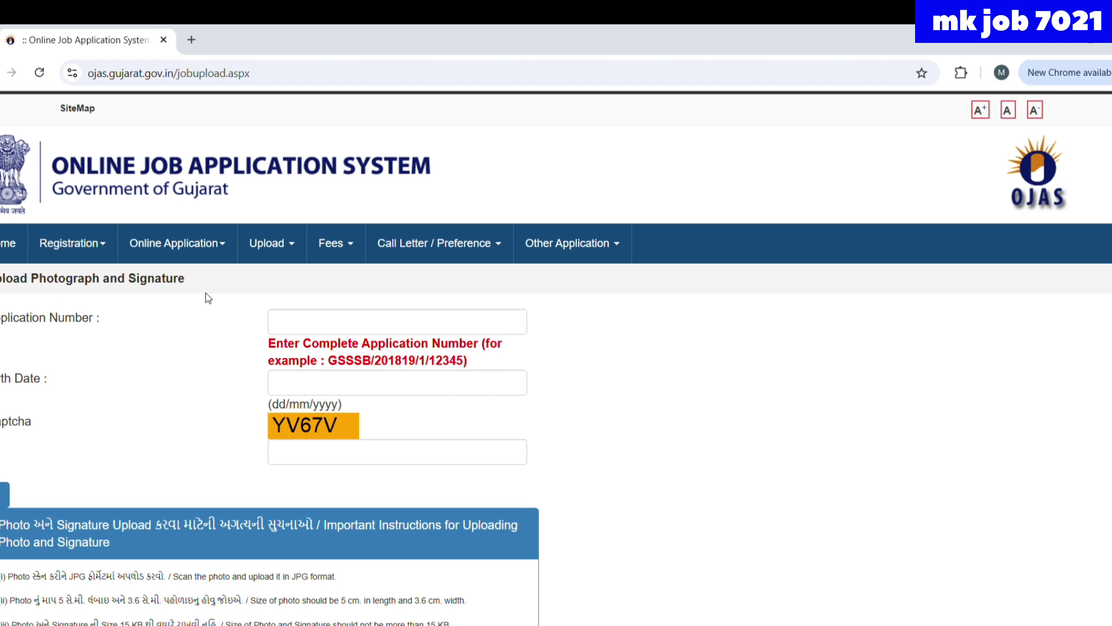
pyautogui.click(284, 323)
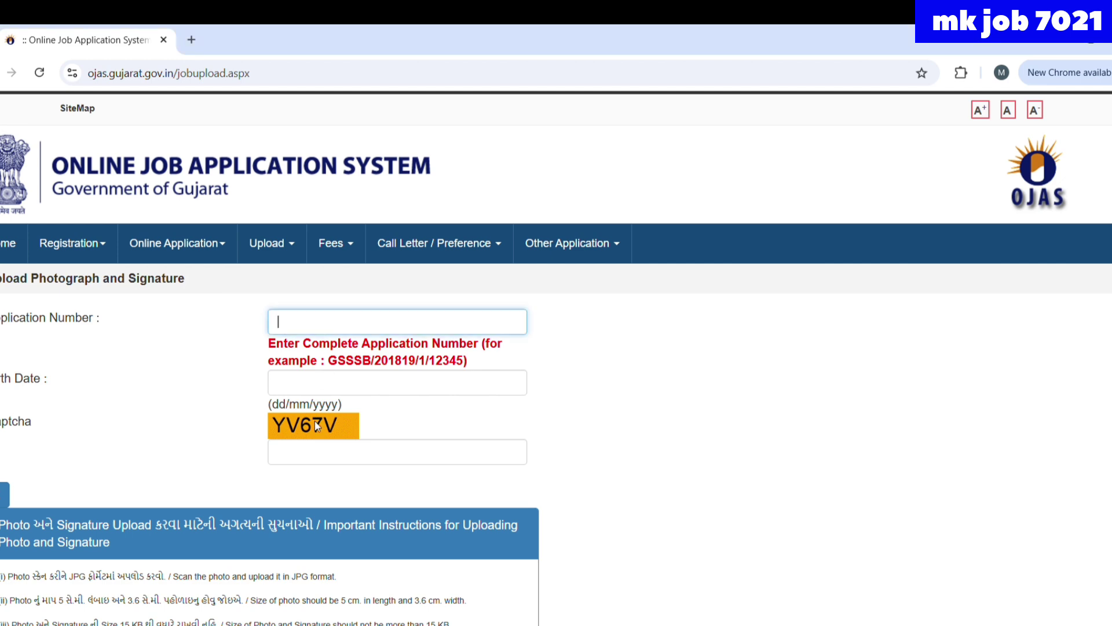
pyautogui.hotkey('ctrl', 'v')
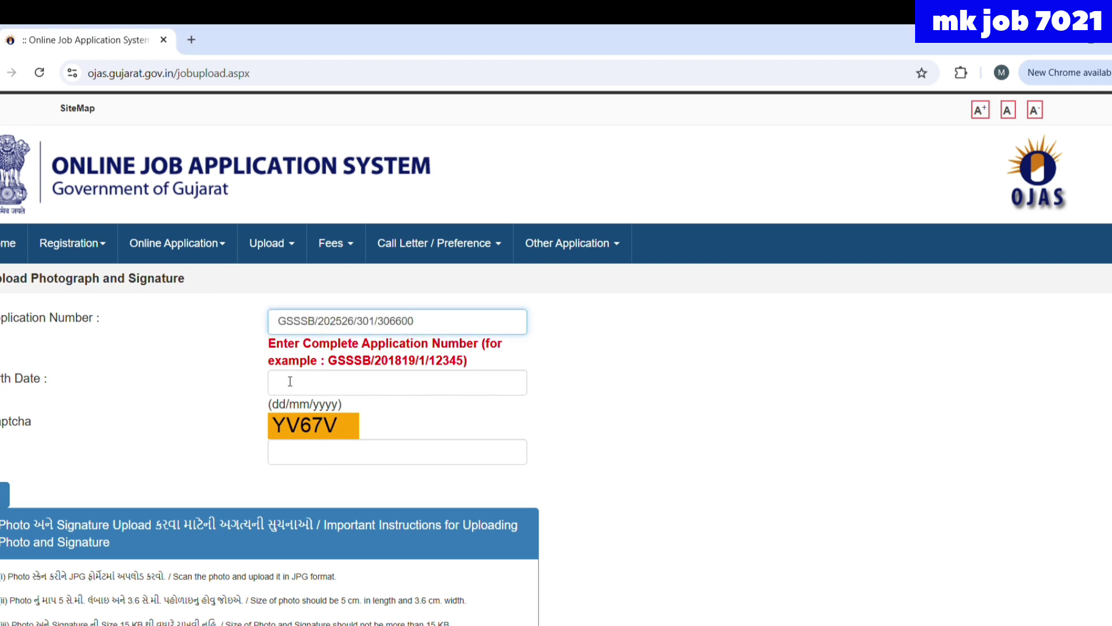
pyautogui.click(282, 391)
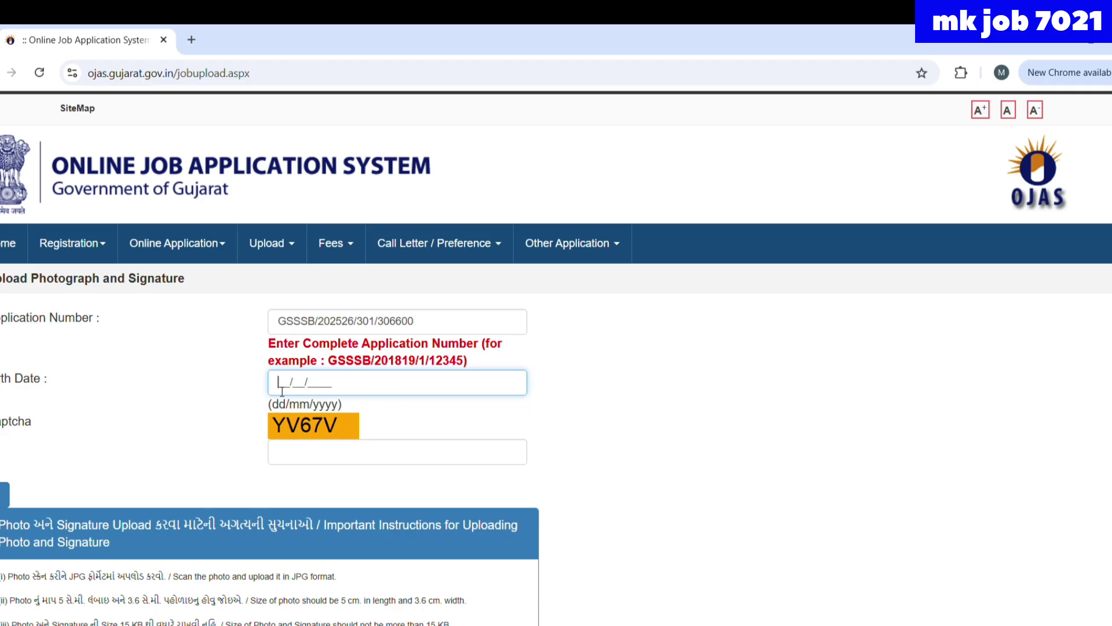
pyautogui.click(287, 458)
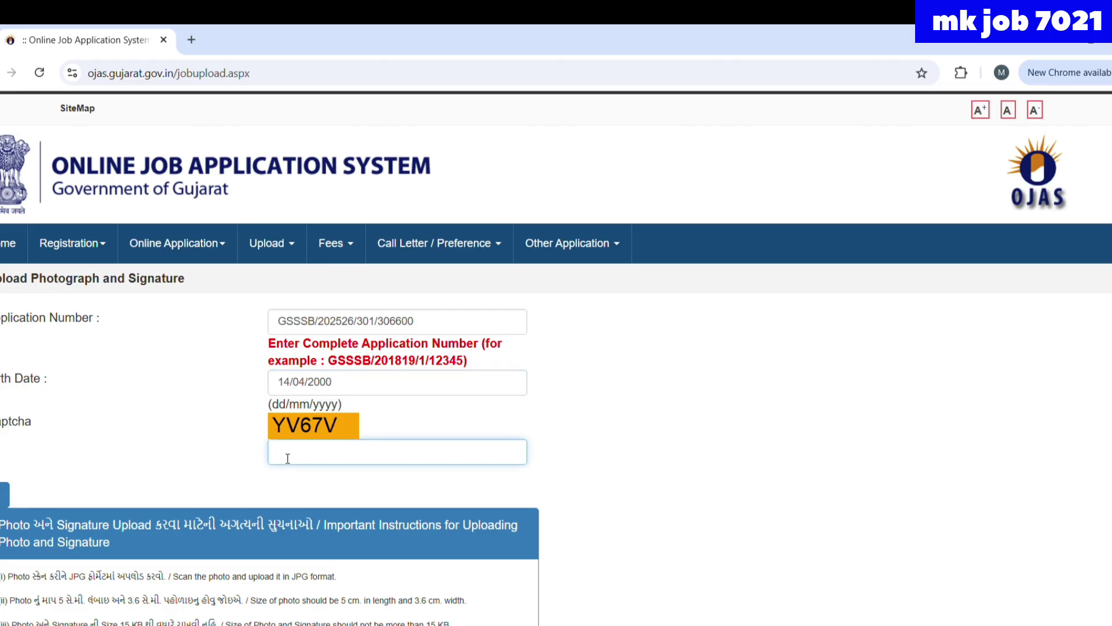
pyautogui.write('YV64V')
pyautogui.click(4, 497)
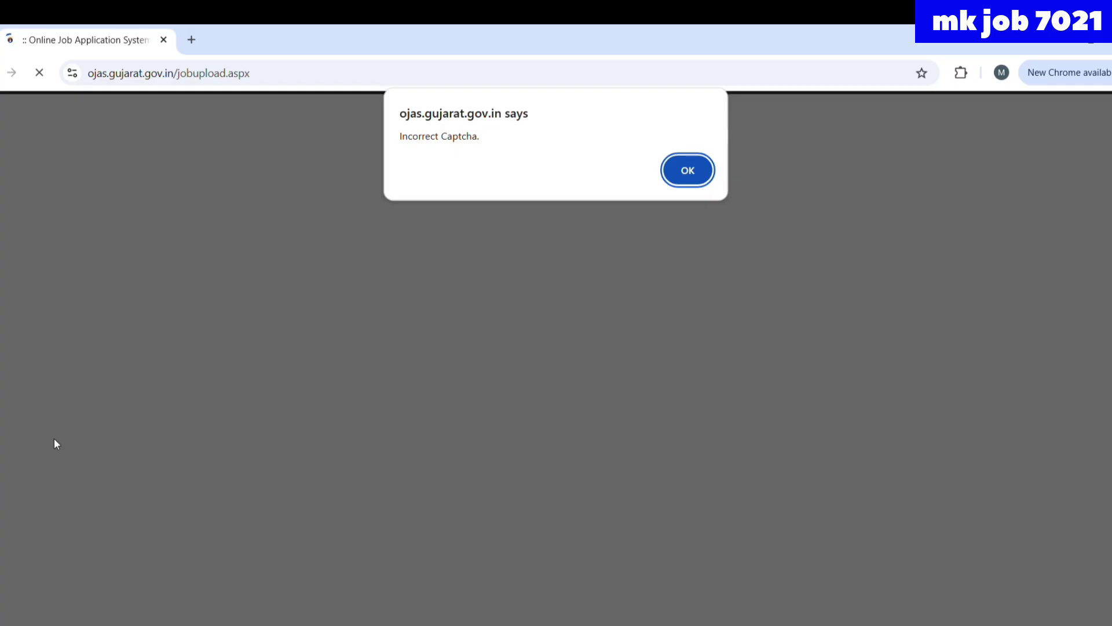
# - After the incorrect-captcha warning, retype the captcha as NRTW2
pyautogui.click(687, 173)
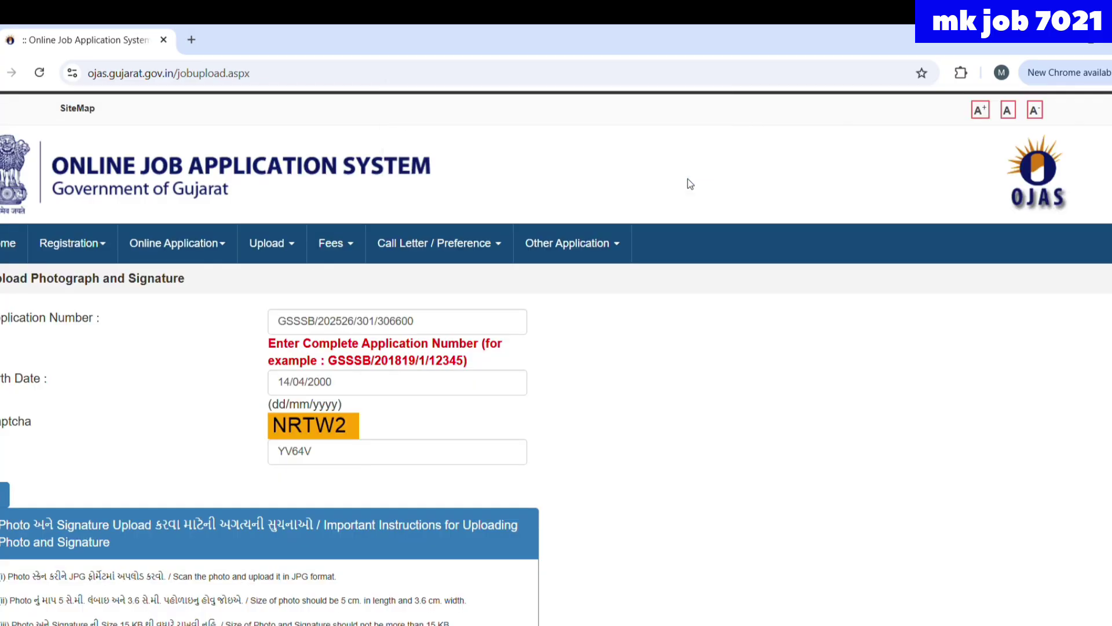
pyautogui.click(333, 457)
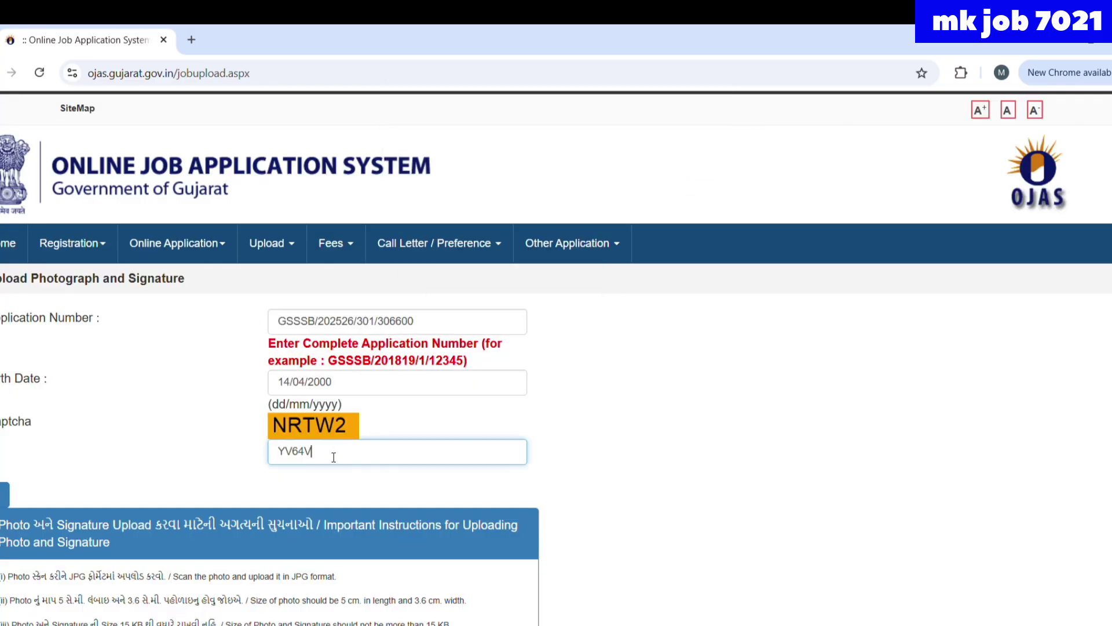
pyautogui.press('BackSpace')
pyautogui.press('BackSpace')
pyautogui.press('BackSpace')
pyautogui.press('BackSpace')
pyautogui.press('BackSpace')
pyautogui.write('NRTW2')
# - Submit the lookup details and upload kadu pic.jpg as the photograph
pyautogui.click(2, 499)
pyautogui.scroll(-3, 1, 501)
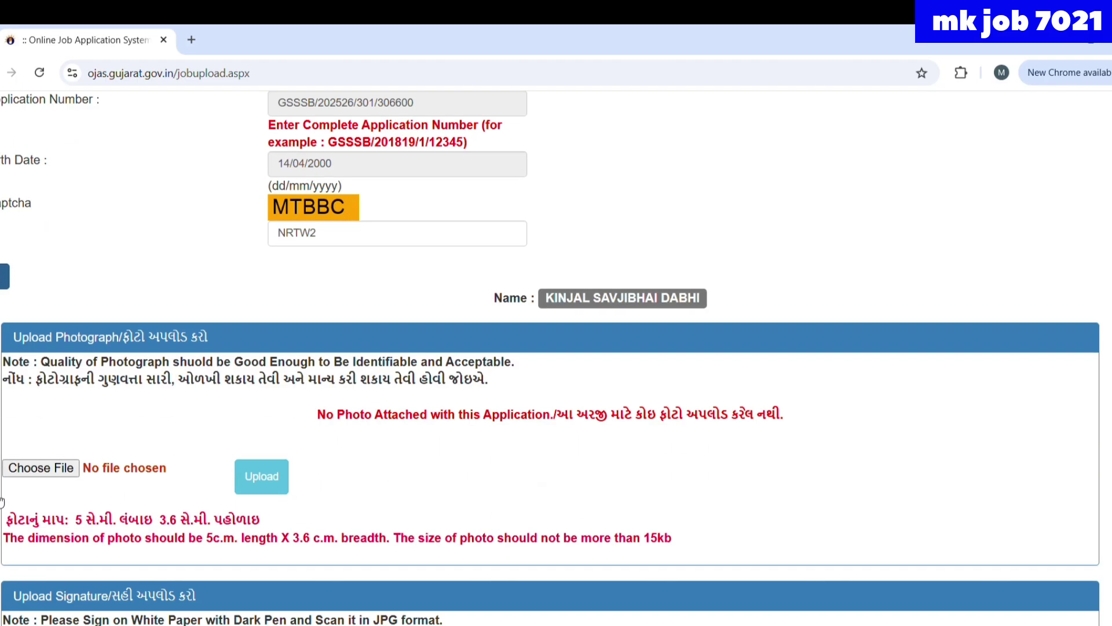
pyautogui.scroll(-1, 2, 501)
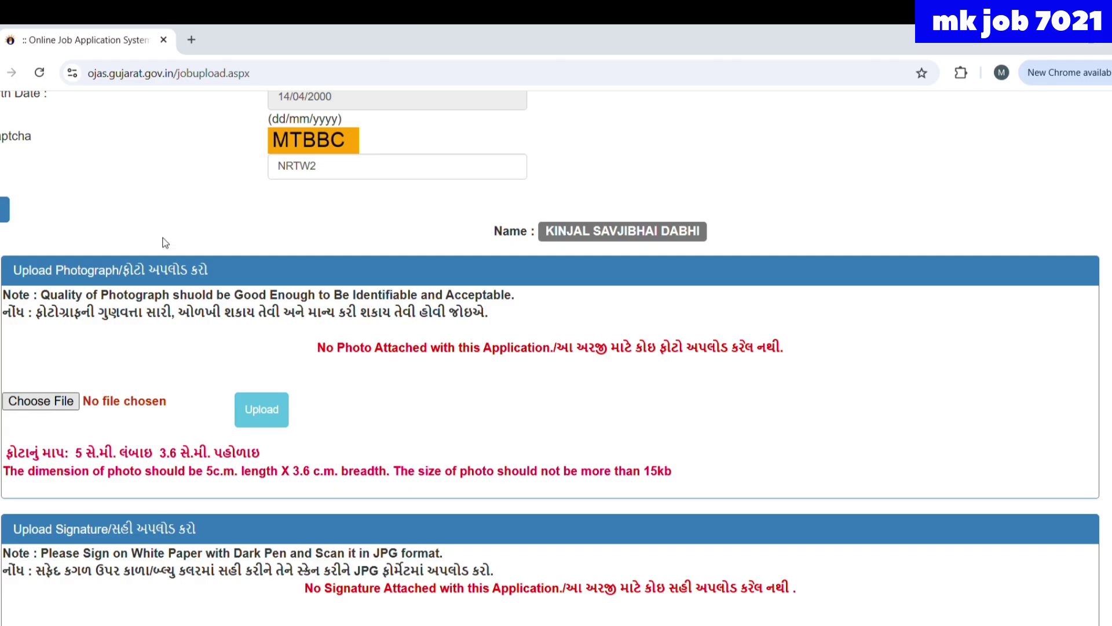
pyautogui.doubleClick(219, 153)
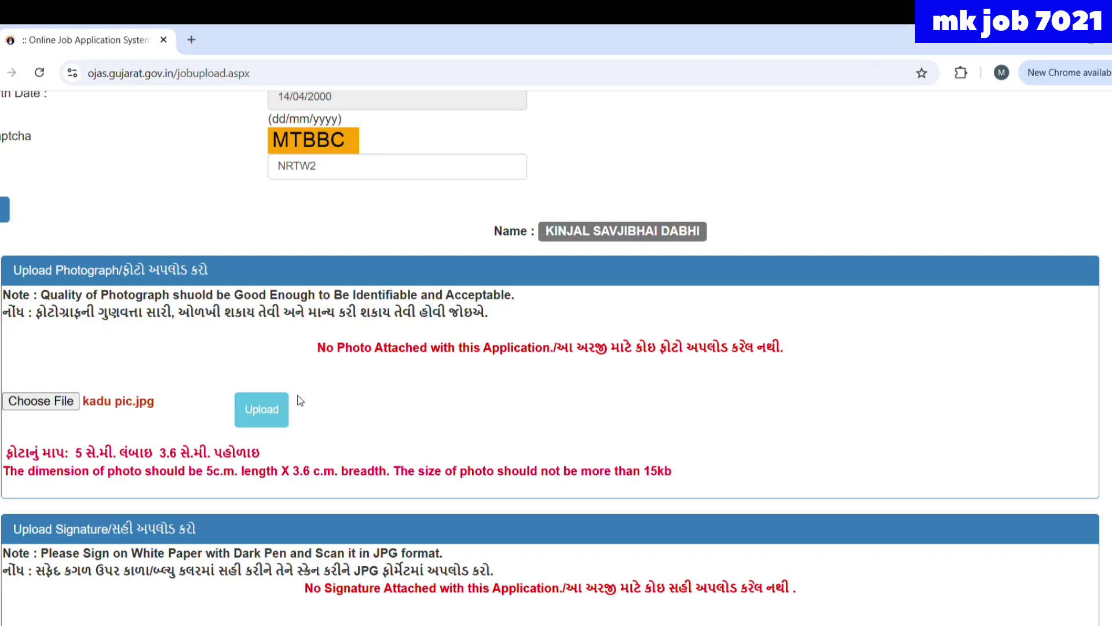
pyautogui.scroll(-1, 303, 413)
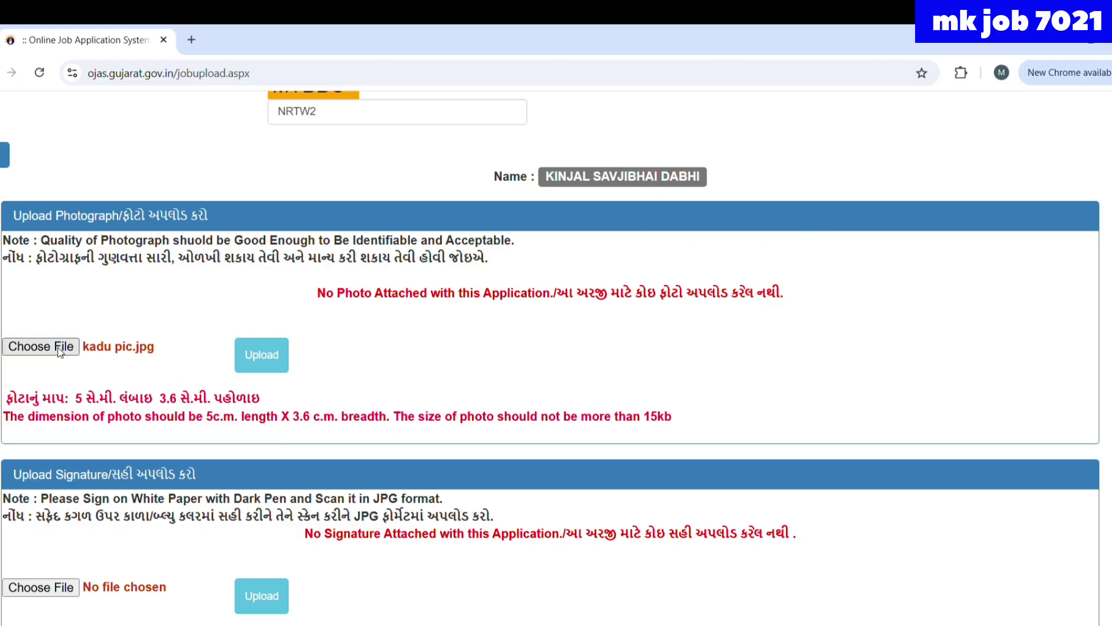
pyautogui.click(252, 353)
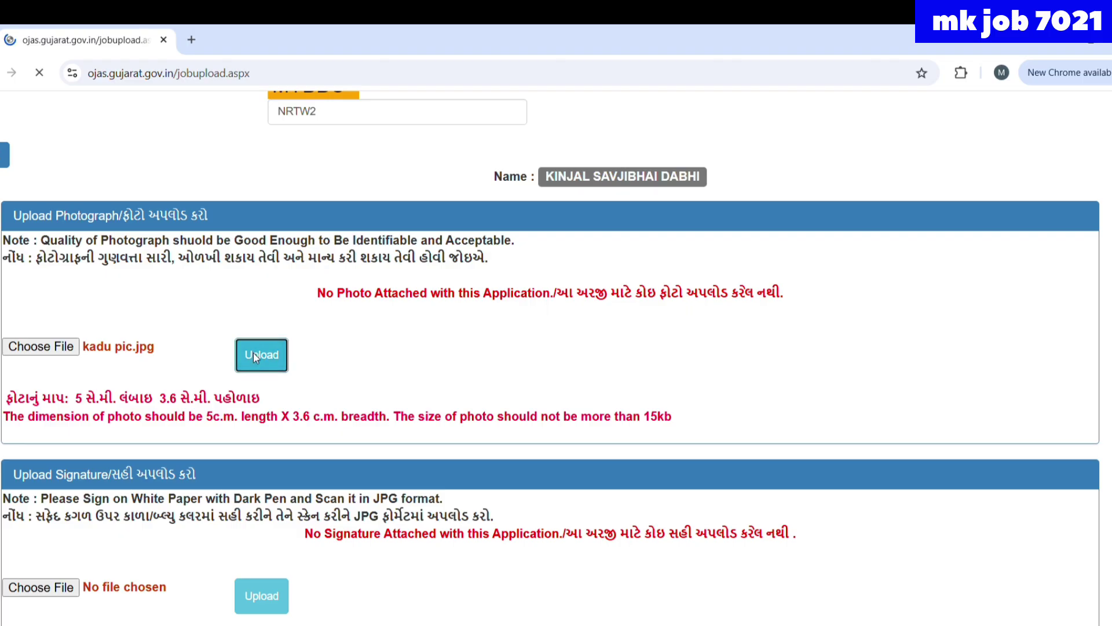
# - Upload the signature image and check that both photo and signature are attached
pyautogui.scroll(-6, 253, 354)
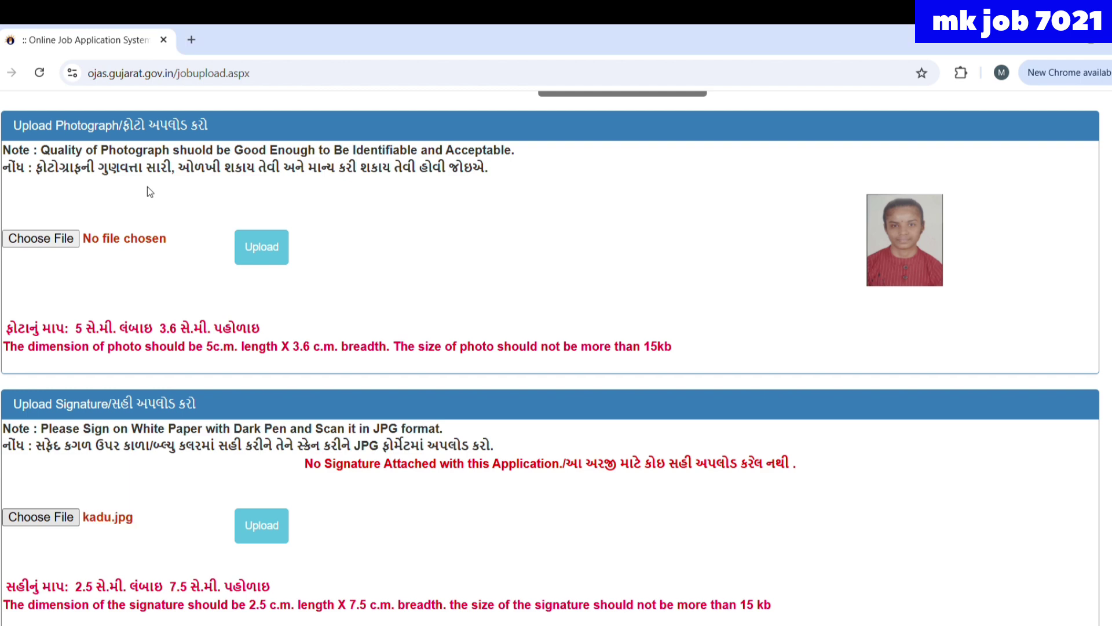
pyautogui.click(262, 531)
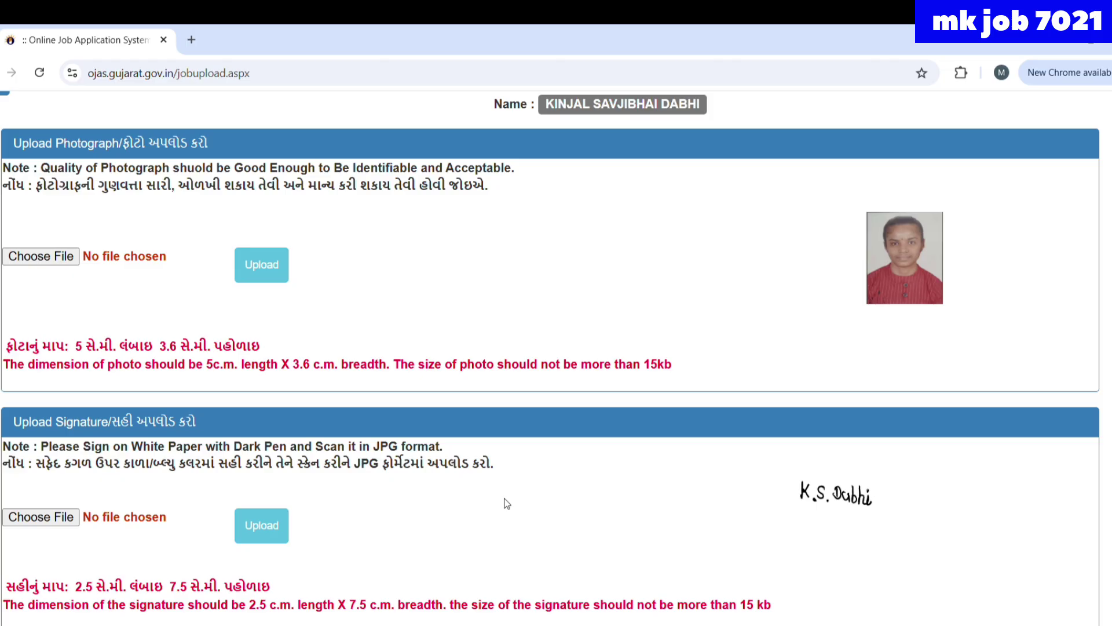
pyautogui.scroll(2, 506, 503)
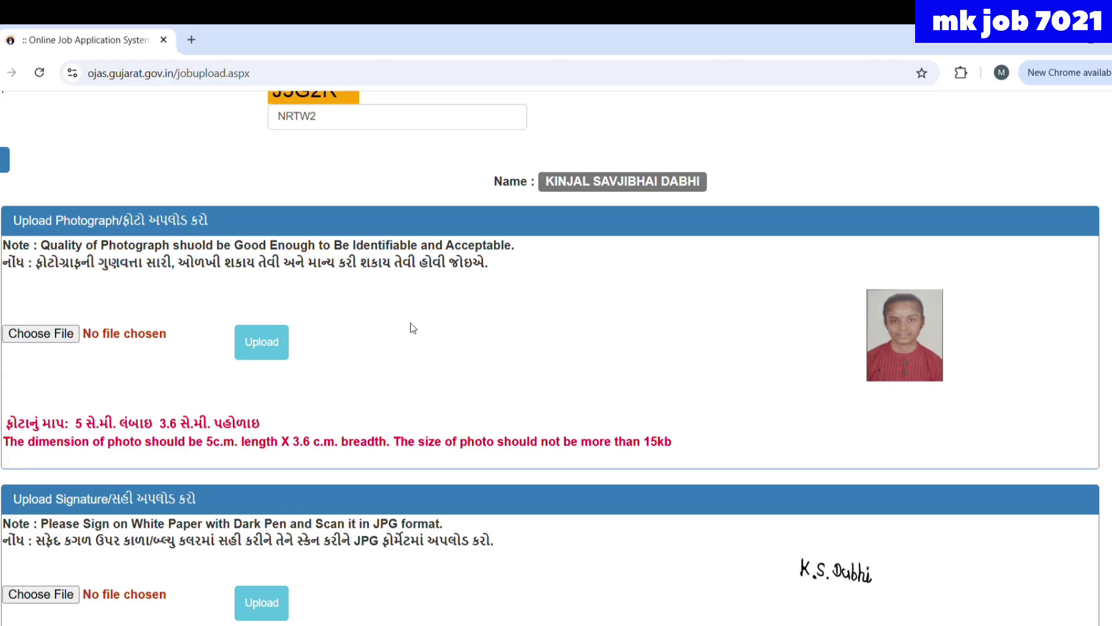
pyautogui.scroll(-1, 413, 328)
pyautogui.scroll(1, 413, 329)
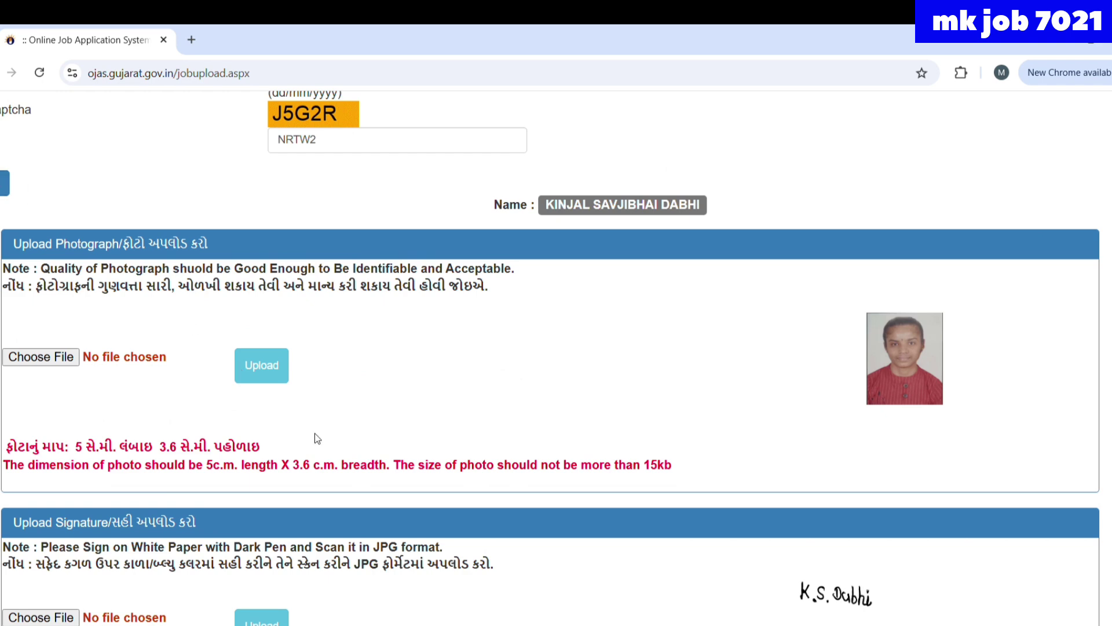
pyautogui.scroll(-2, 317, 430)
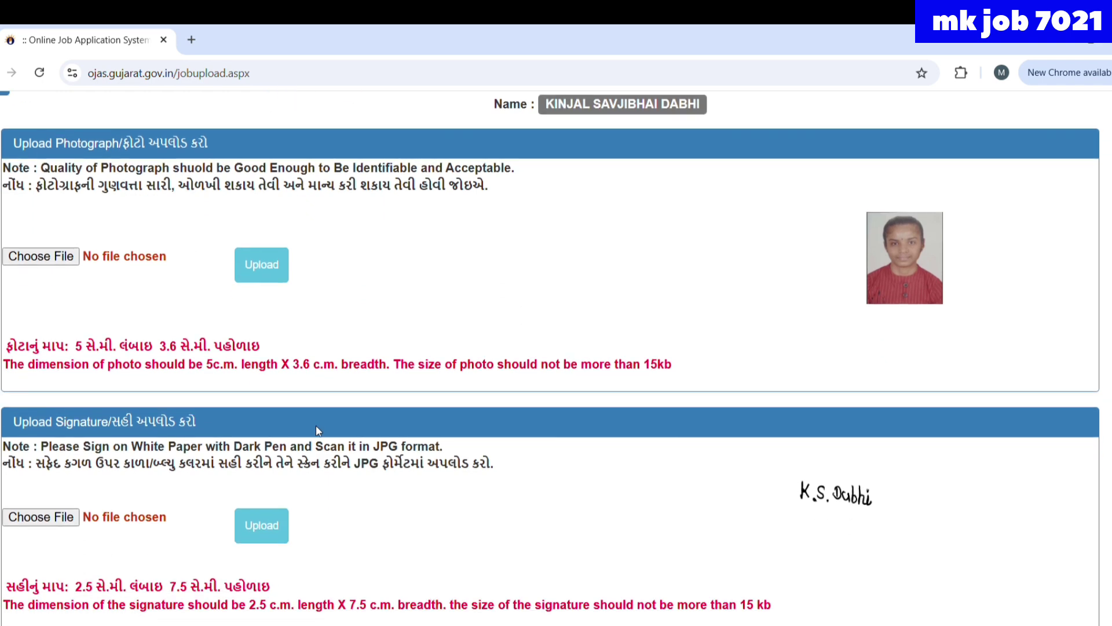
pyautogui.scroll(5, 315, 426)
# - Open Online Application > Confirm and fill in the application number and birth date
pyautogui.click(172, 121)
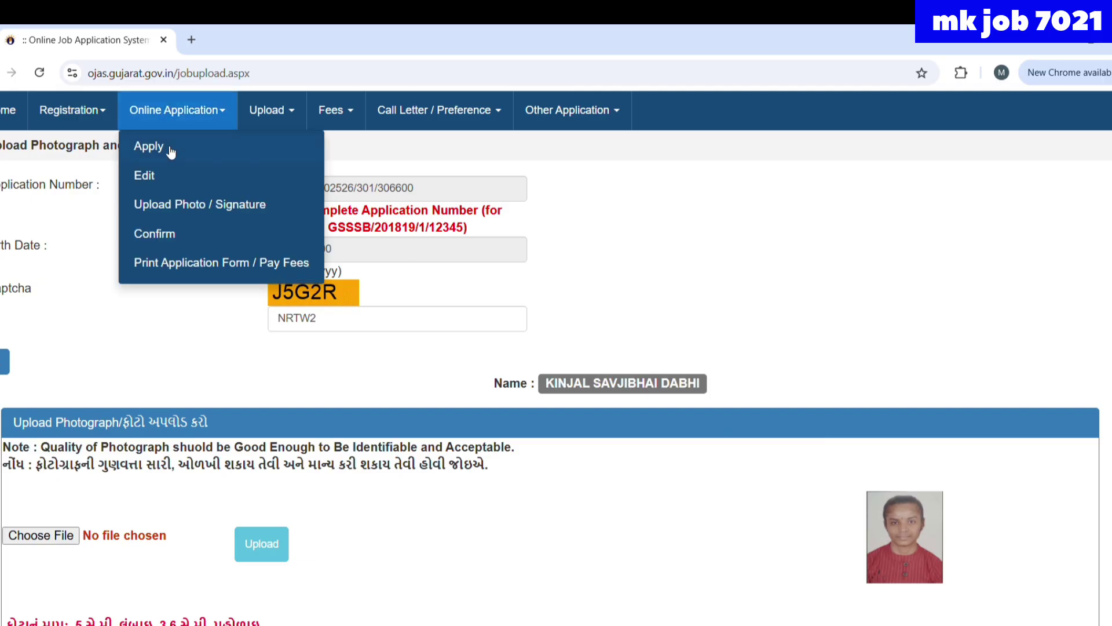
pyautogui.click(165, 238)
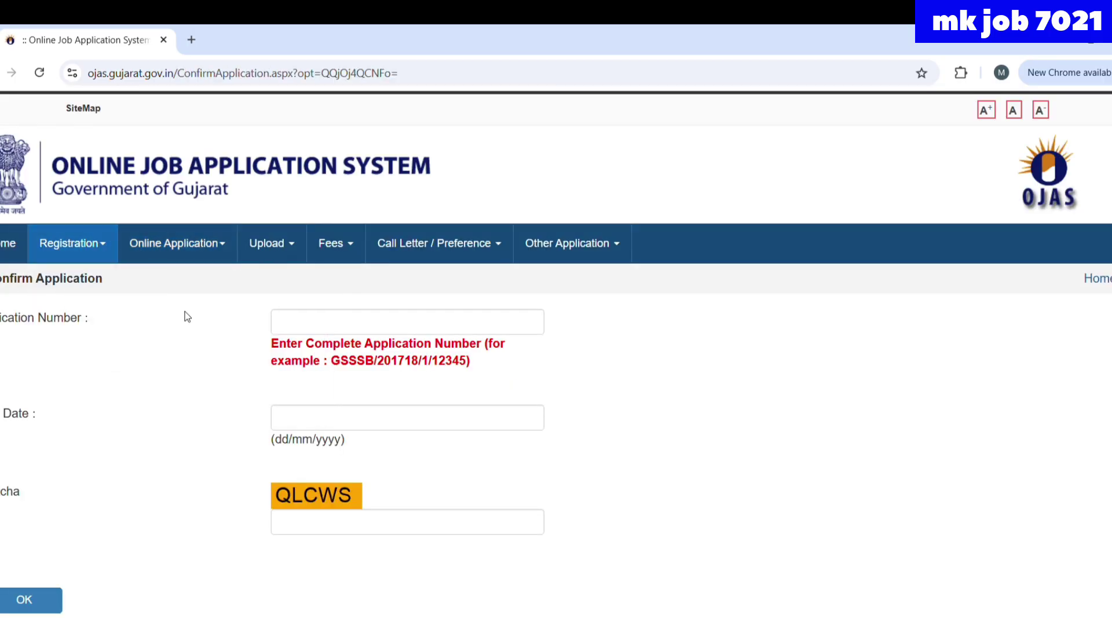
pyautogui.click(291, 325)
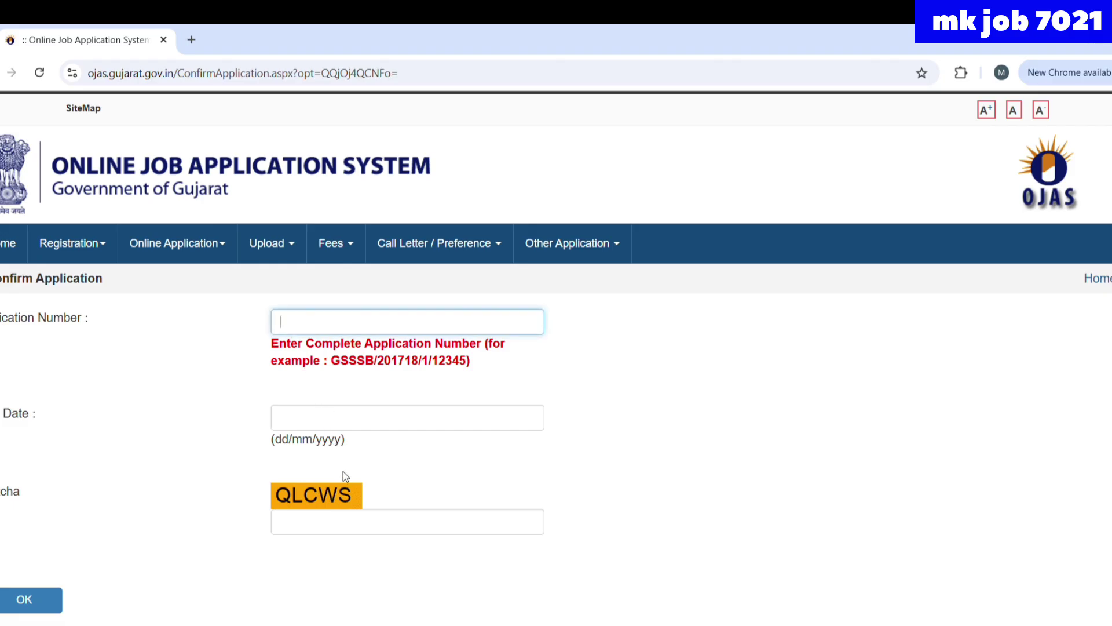
pyautogui.hotkey('ctrl', 'v')
pyautogui.click(289, 420)
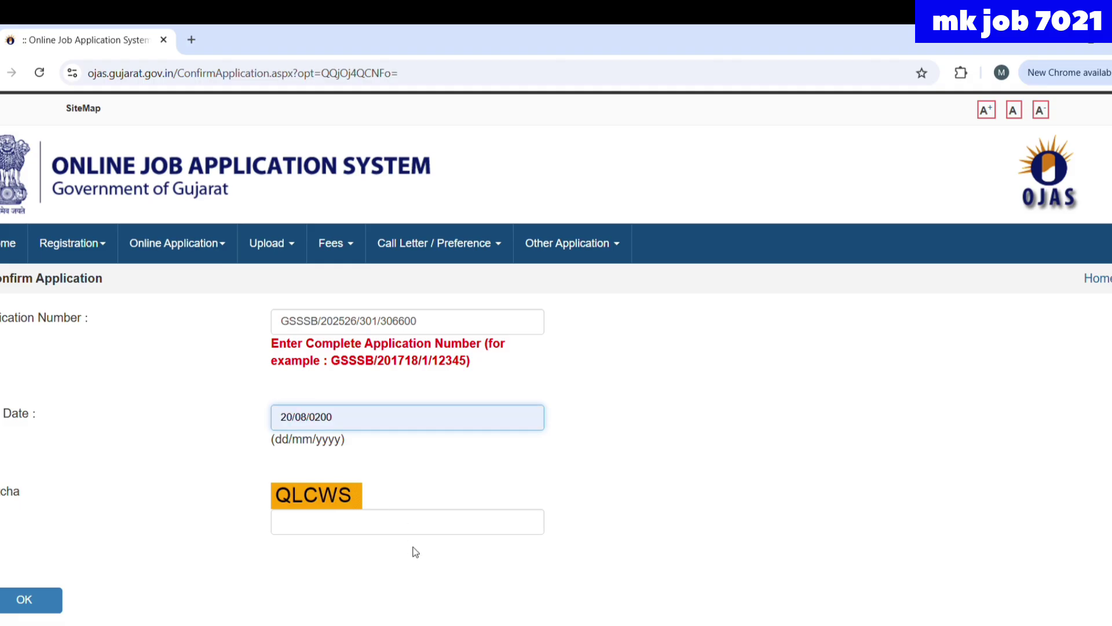
pyautogui.click(397, 508)
# - Enter captcha QLCWS and submit to view the application details with the RS. 400 fee
pyautogui.click(348, 528)
pyautogui.write('Q')
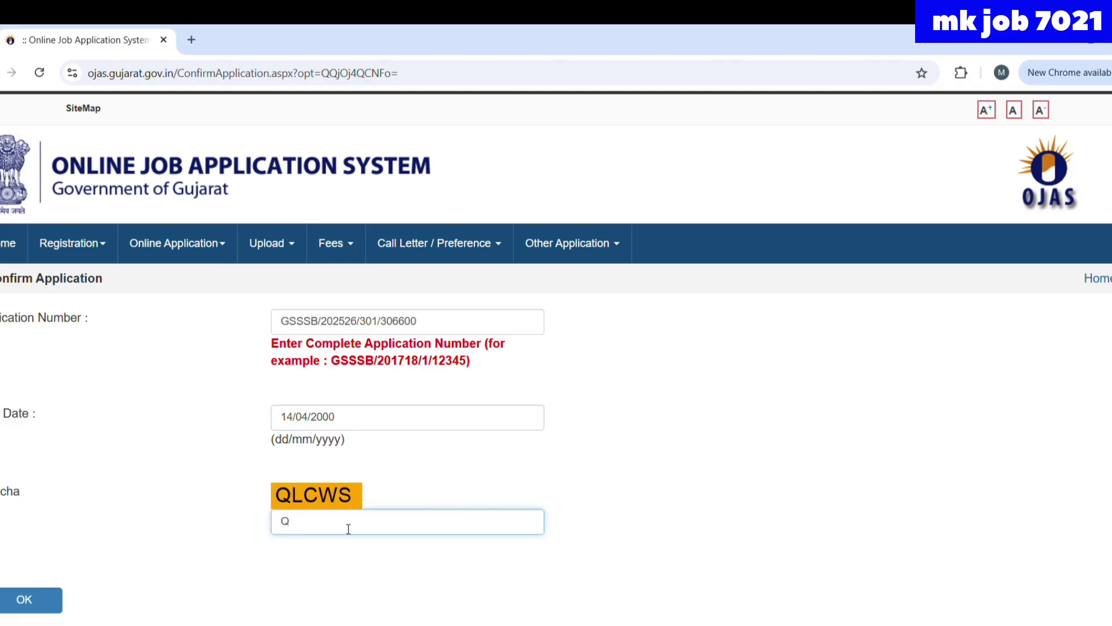
pyautogui.write('LC')
pyautogui.write('W')
pyautogui.write('S')
pyautogui.press('BackSpace')
pyautogui.write('S')
pyautogui.click(23, 600)
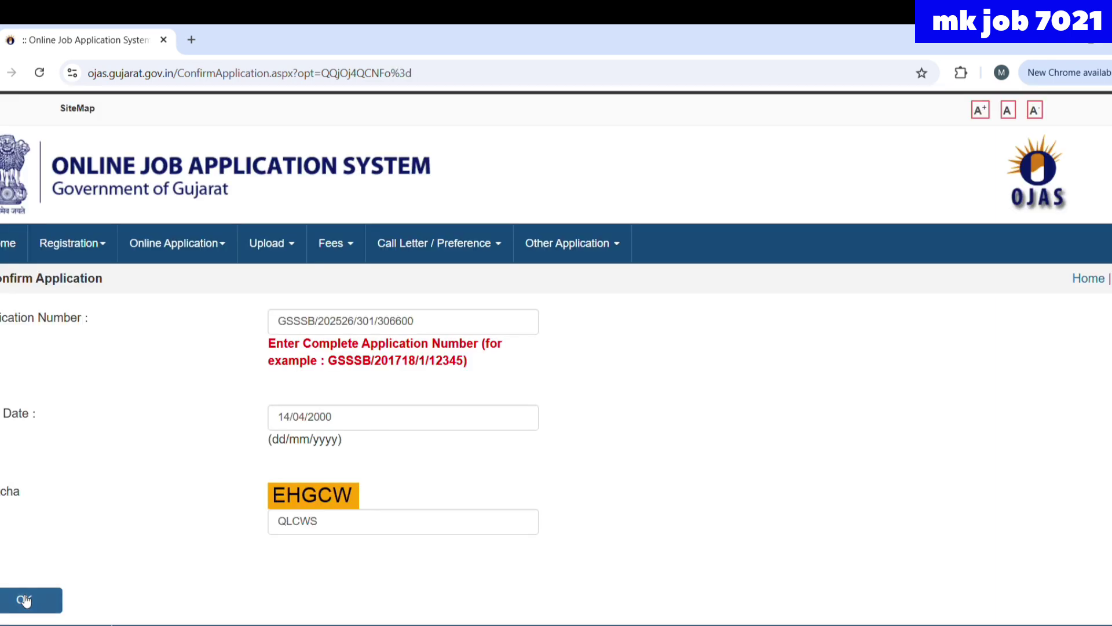
pyautogui.scroll(-6, 23, 597)
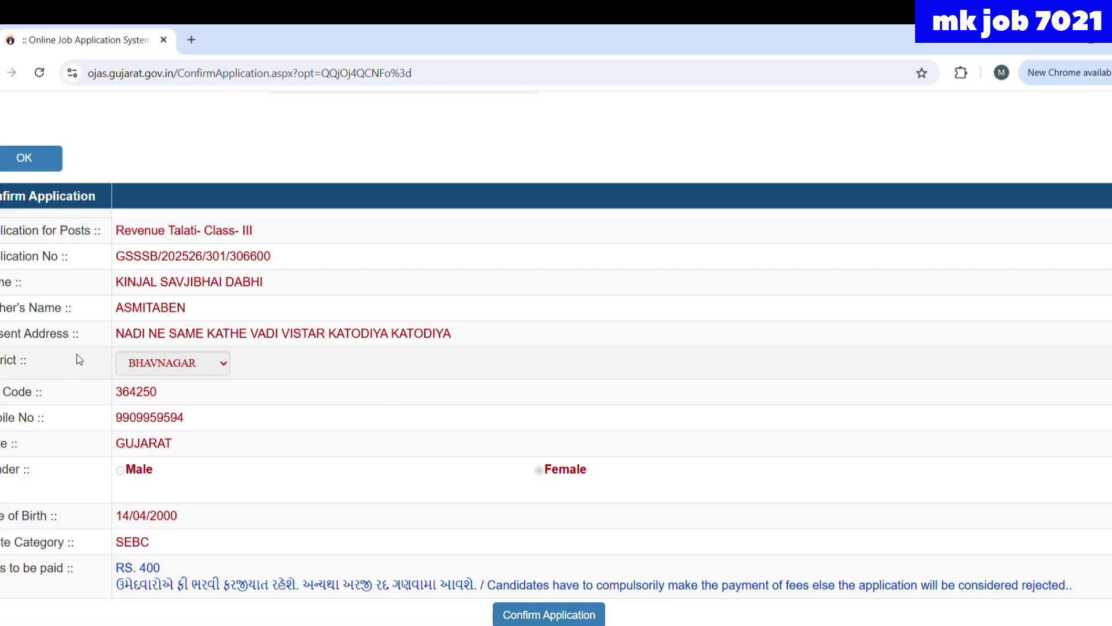
# - Go to Registration > Edit / Print, then Online Application > Edit
pyautogui.scroll(8, 165, 394)
pyautogui.click(95, 239)
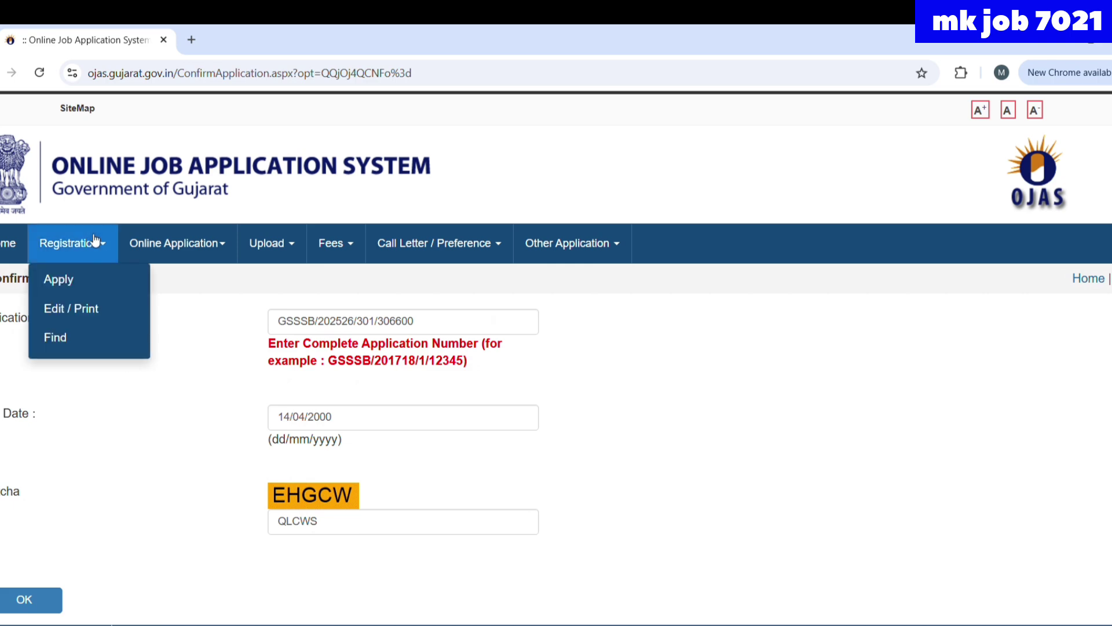
pyautogui.click(94, 310)
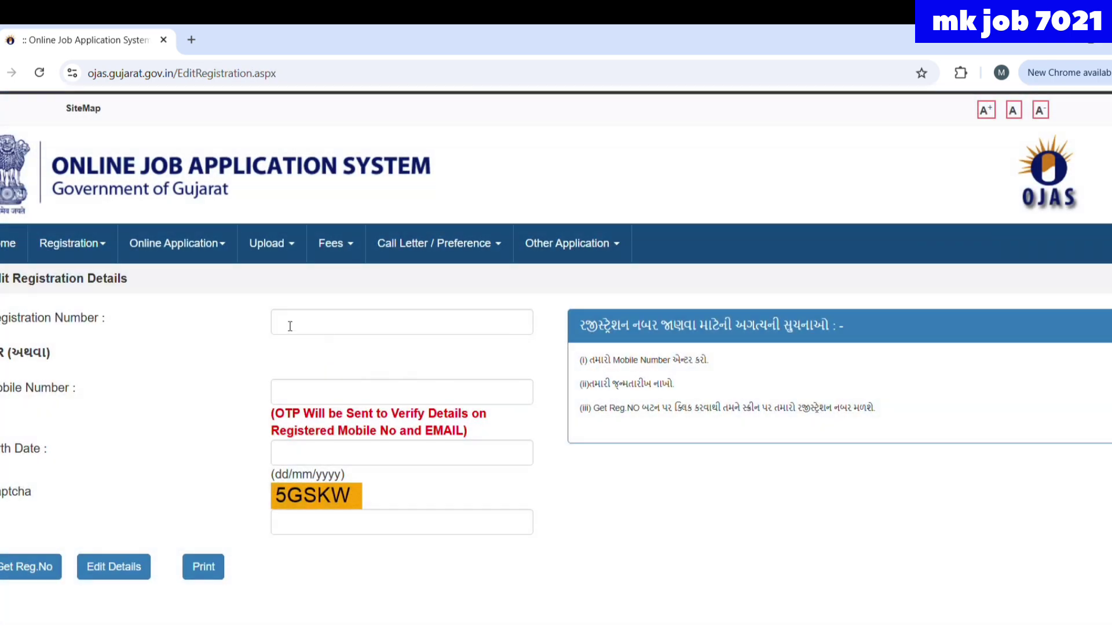
pyautogui.moveTo(186, 237)
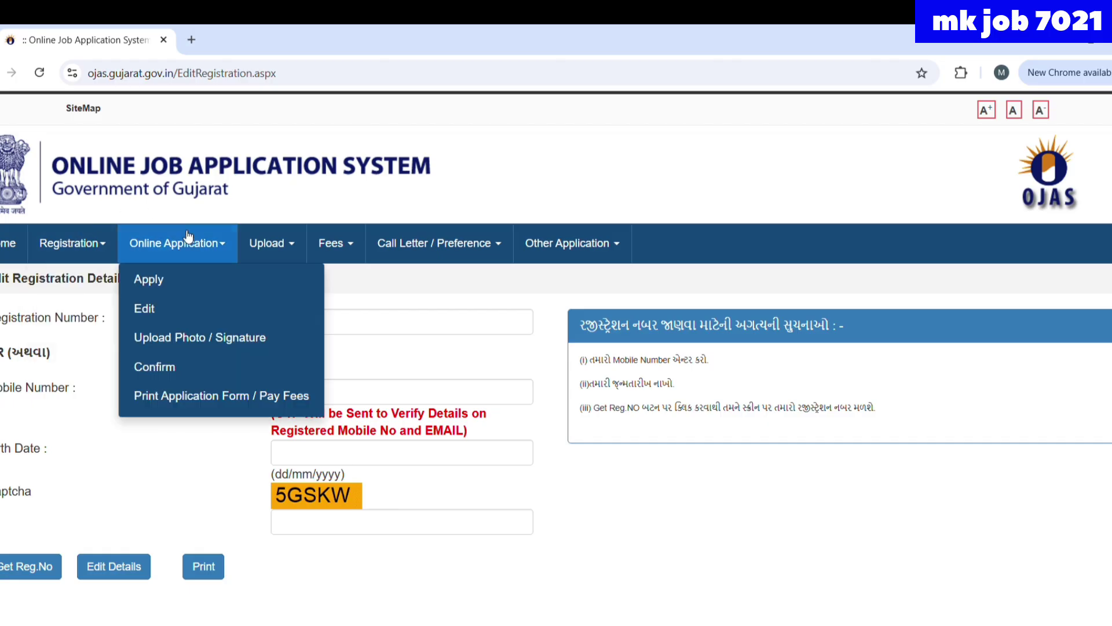
pyautogui.click(168, 323)
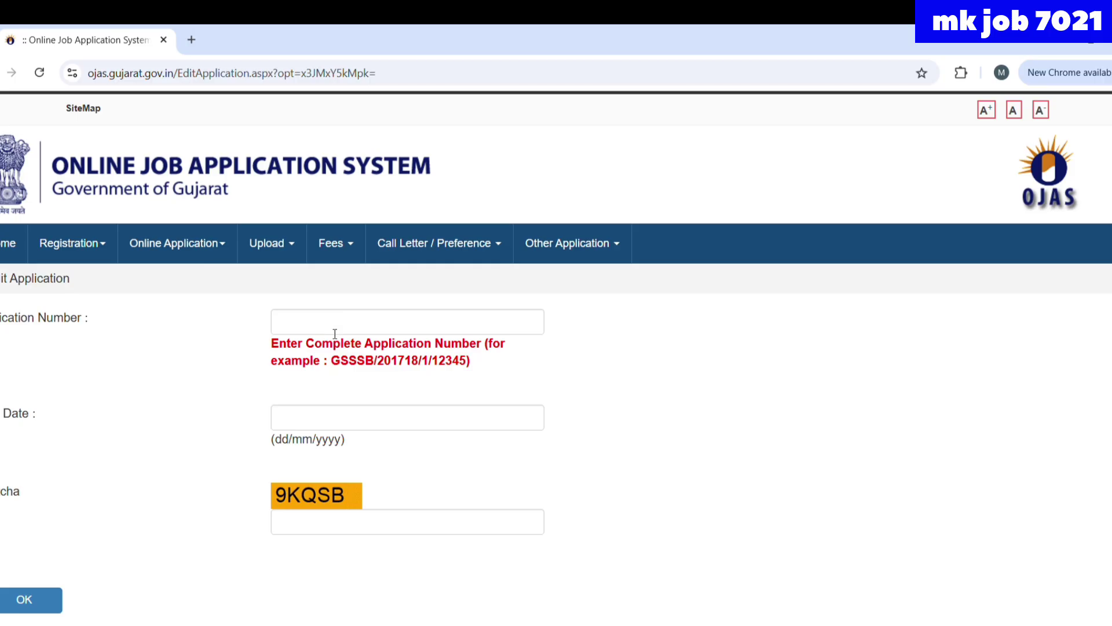
# - Fill in the application number, birth date and captcha 9KQSB on the Edit Application lookup
pyautogui.click(339, 331)
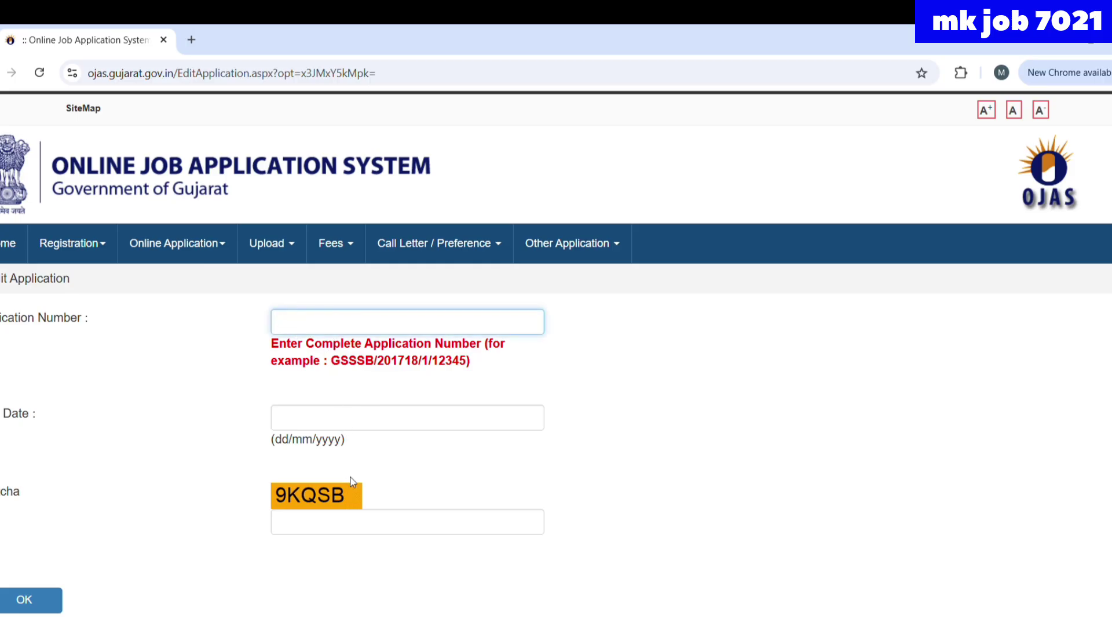
pyautogui.click(317, 430)
pyautogui.click(356, 510)
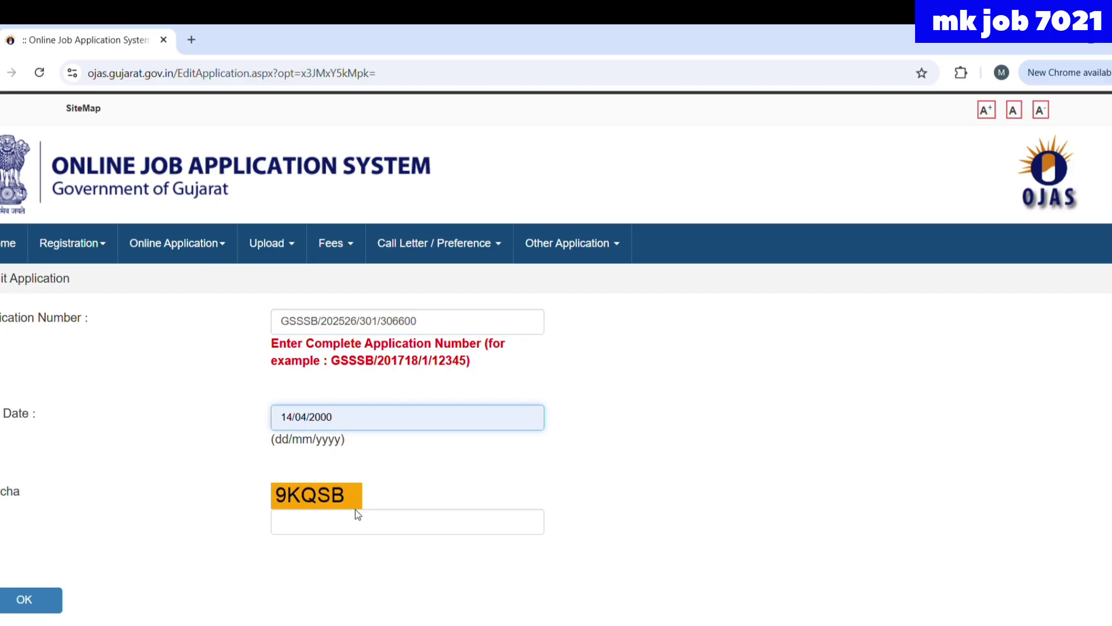
pyautogui.click(318, 532)
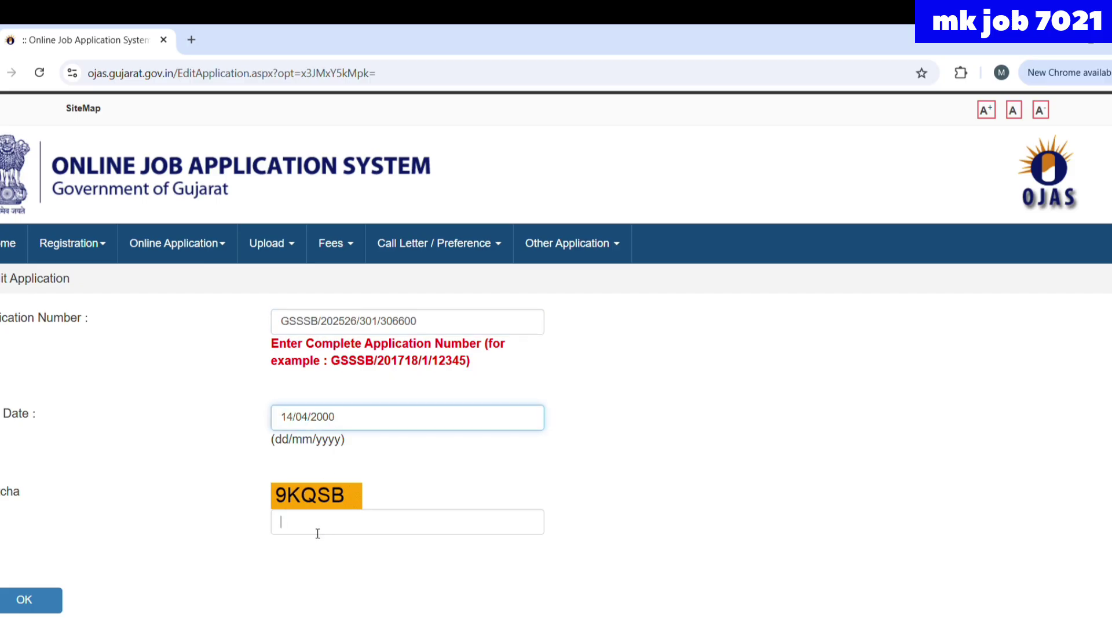
pyautogui.write('9')
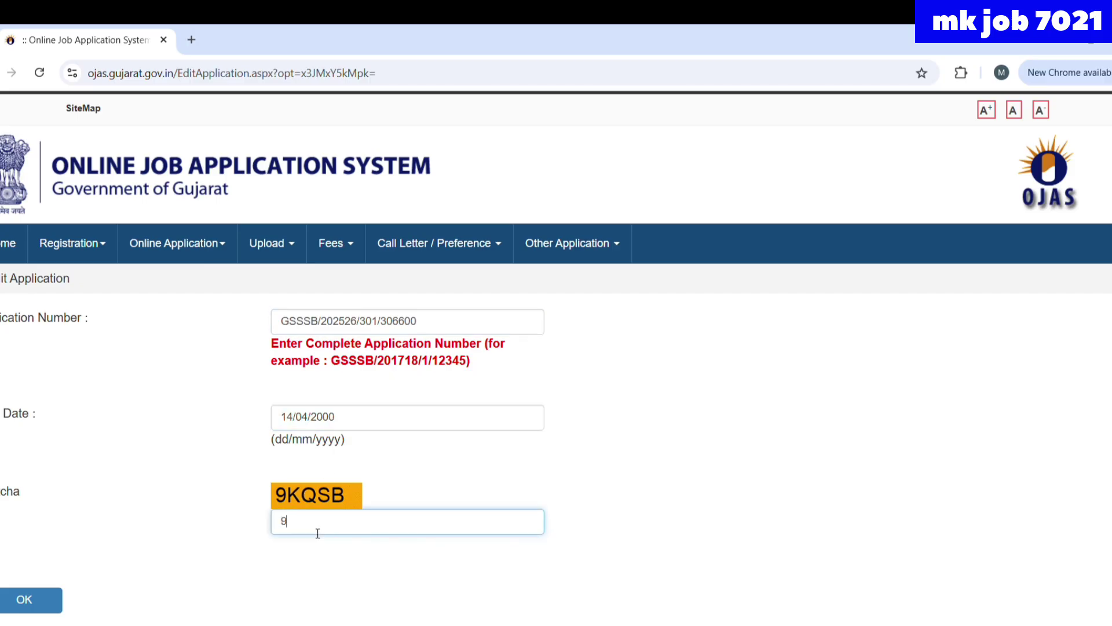
pyautogui.write('KQSB')
# - Load the Update Application form, look through it, then return to the blank Confirm Application form
pyautogui.click(42, 597)
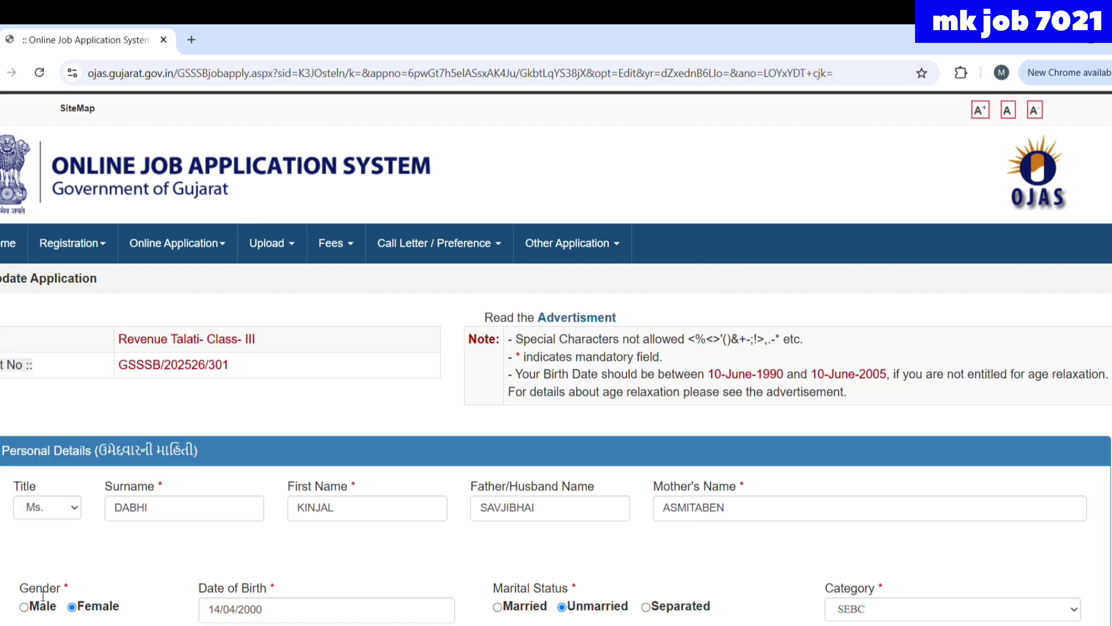
pyautogui.scroll(-2, 42, 597)
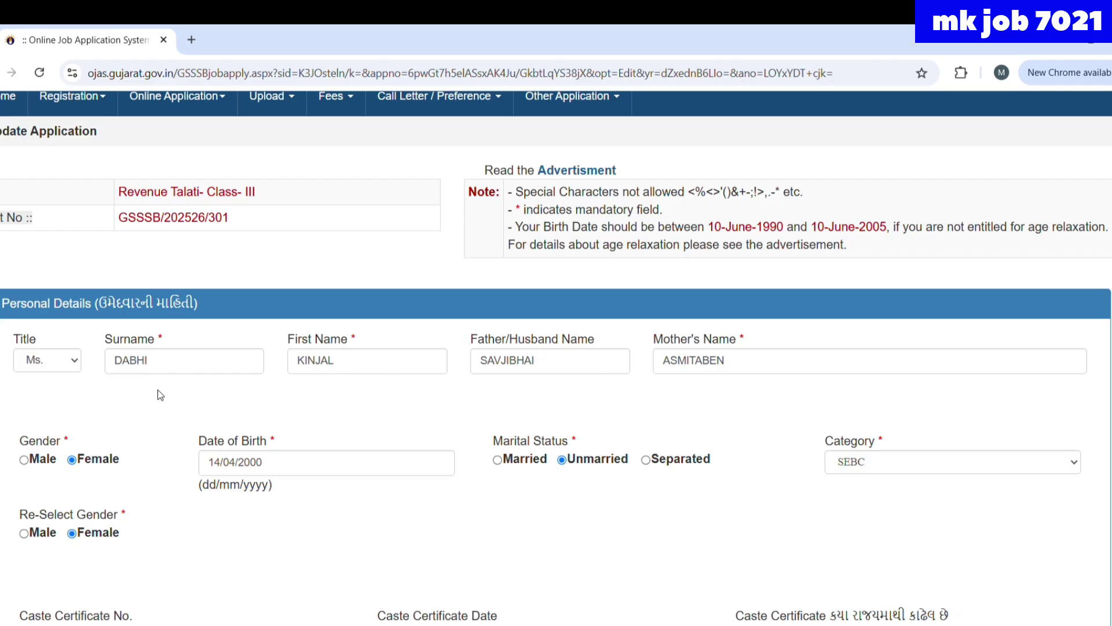
pyautogui.scroll(3, 171, 385)
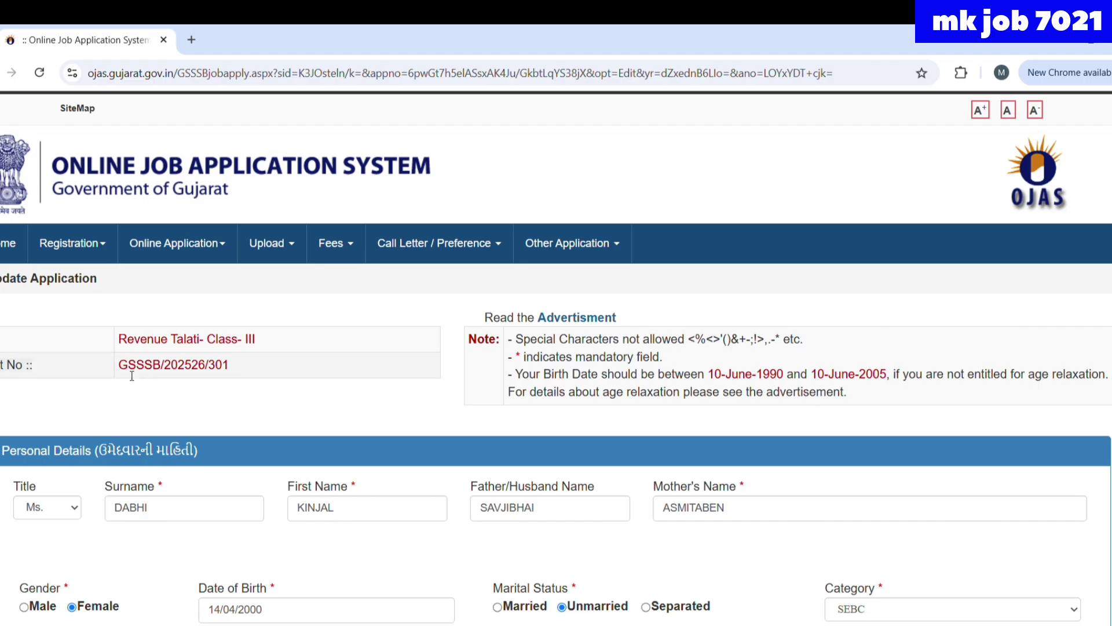
pyautogui.click(165, 239)
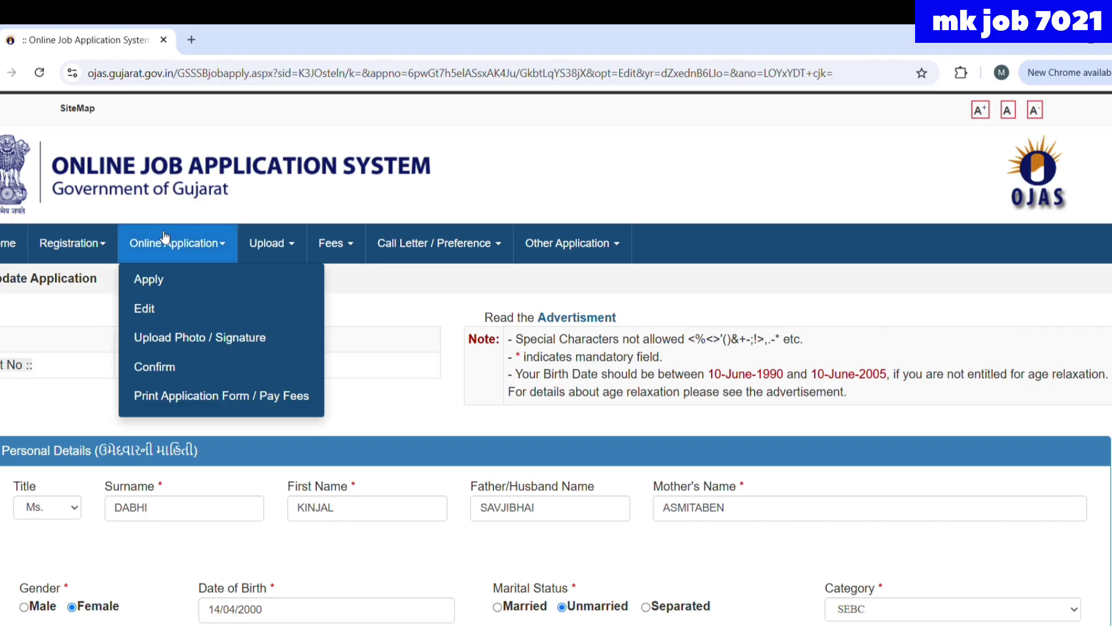
pyautogui.click(166, 378)
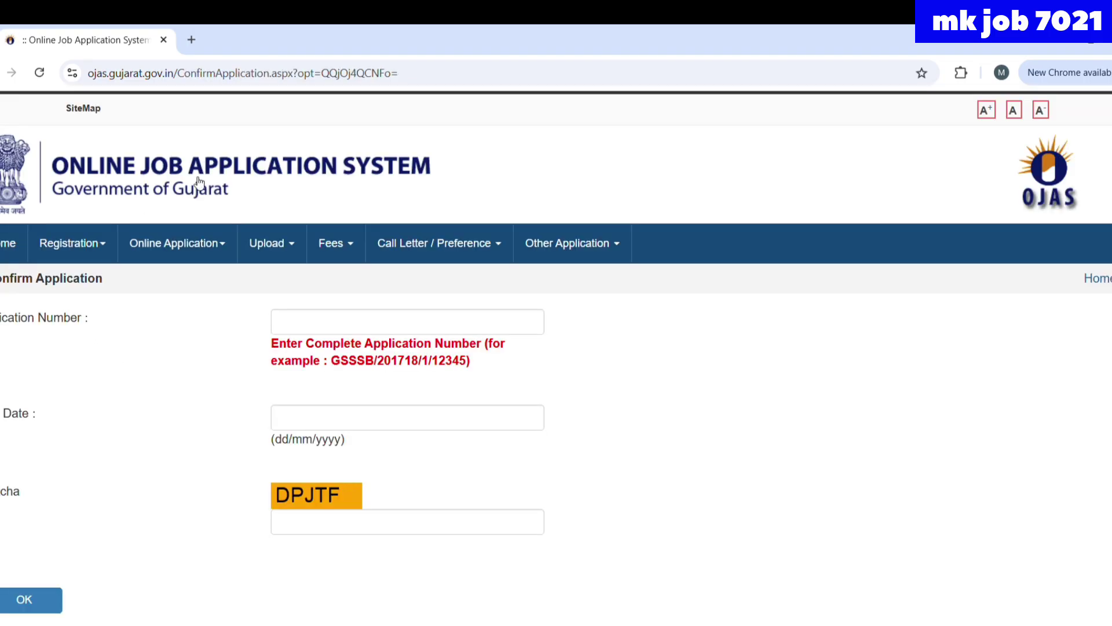
# - Submit the application number, birth date and captcha DPJTF to fetch the application for confirmation
pyautogui.click(299, 326)
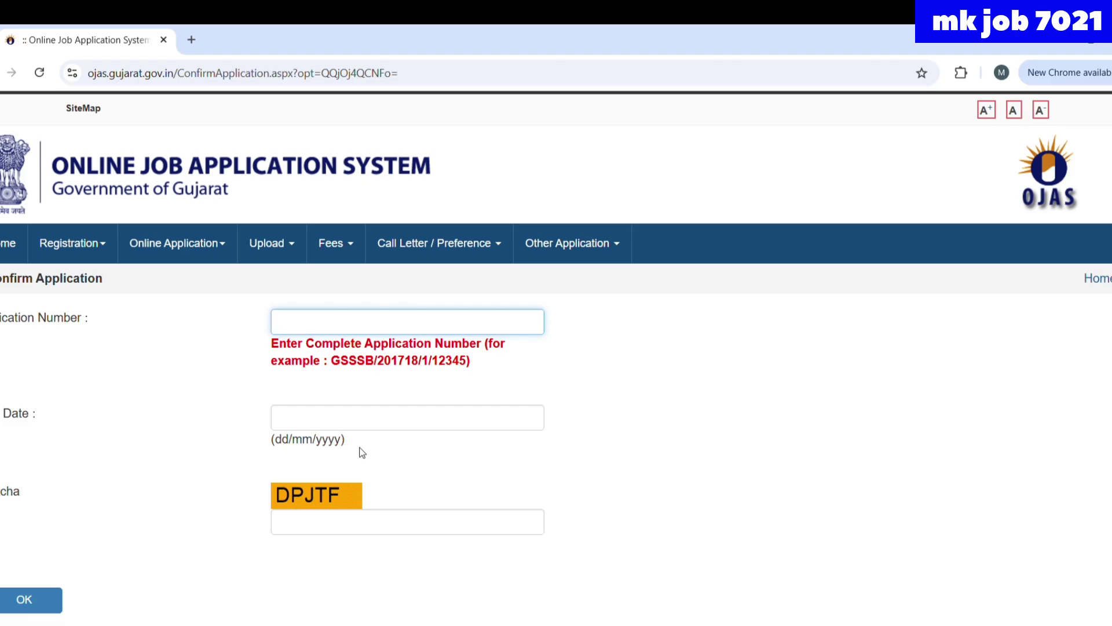
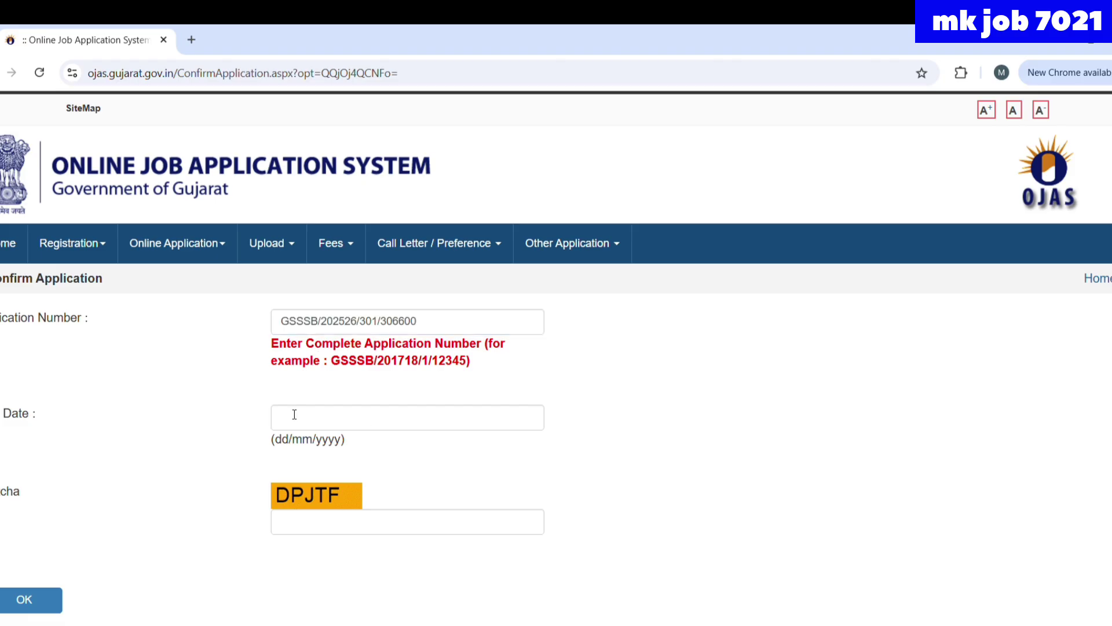
pyautogui.click(293, 415)
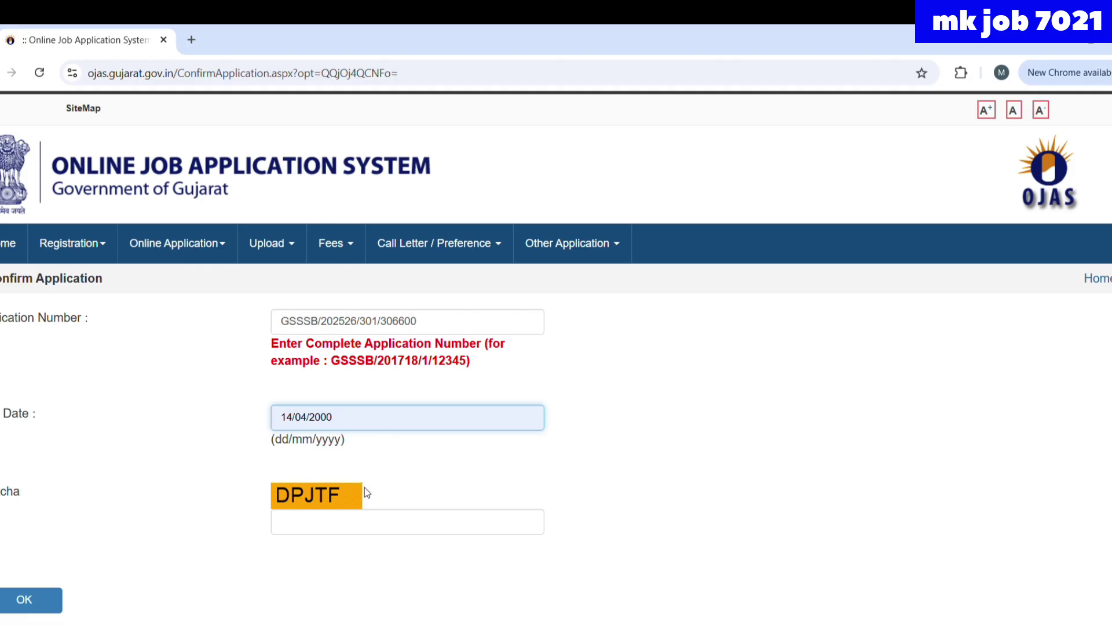
pyautogui.hotkey('ctrl', 'a')
pyautogui.press('BackSpace')
pyautogui.click(323, 527)
pyautogui.write('D')
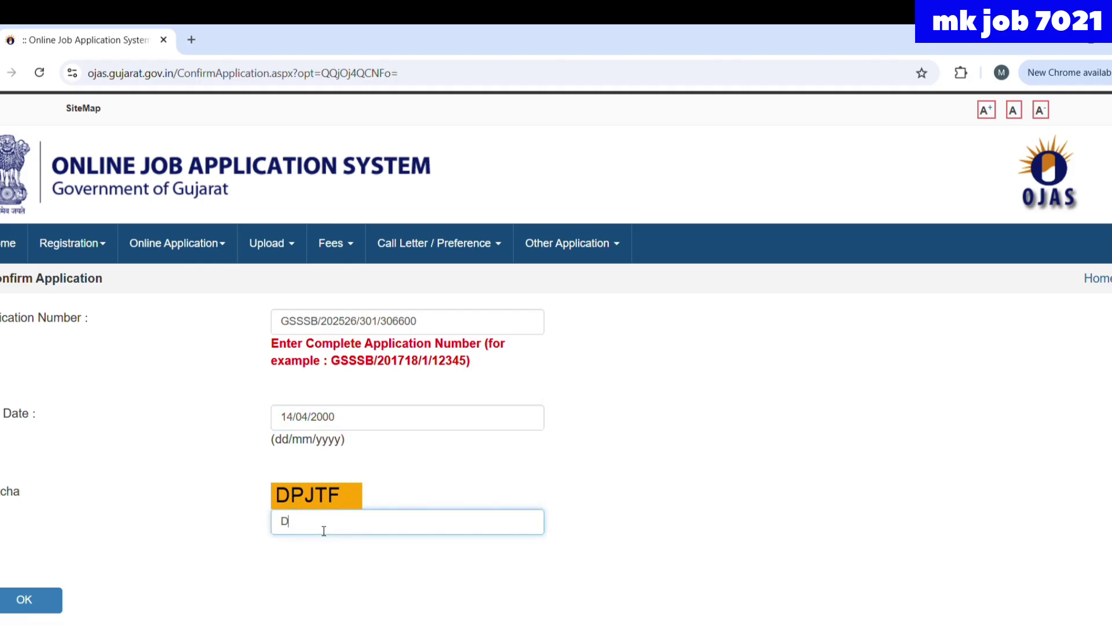
pyautogui.write('PJTF')
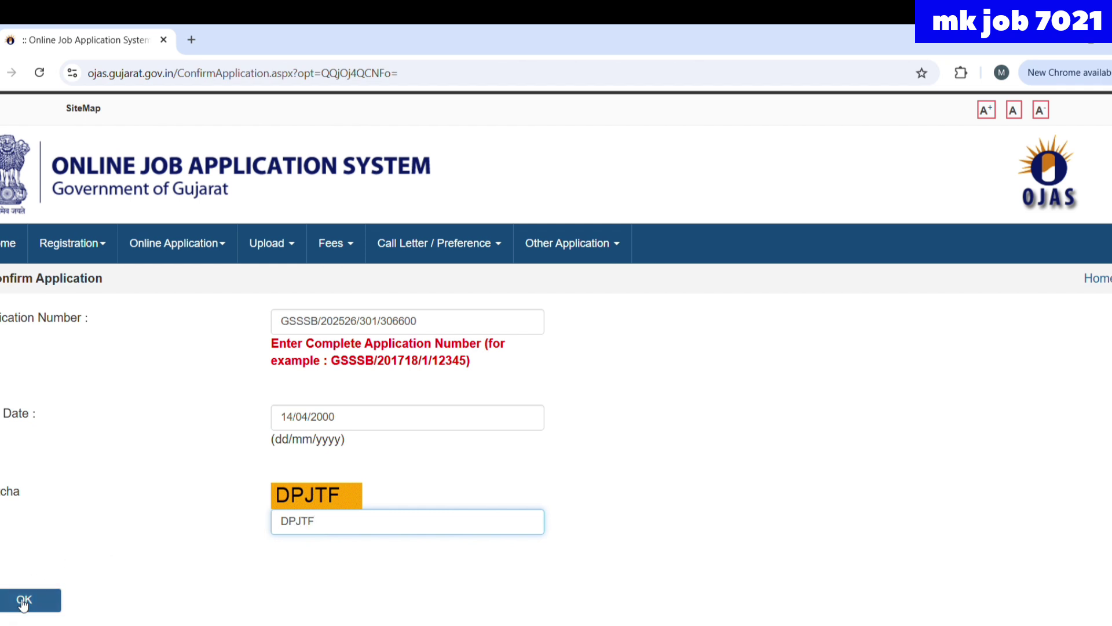
pyautogui.click(21, 602)
# - Confirm the Revenue Talati Class-III application as final
pyautogui.scroll(-5, 20, 603)
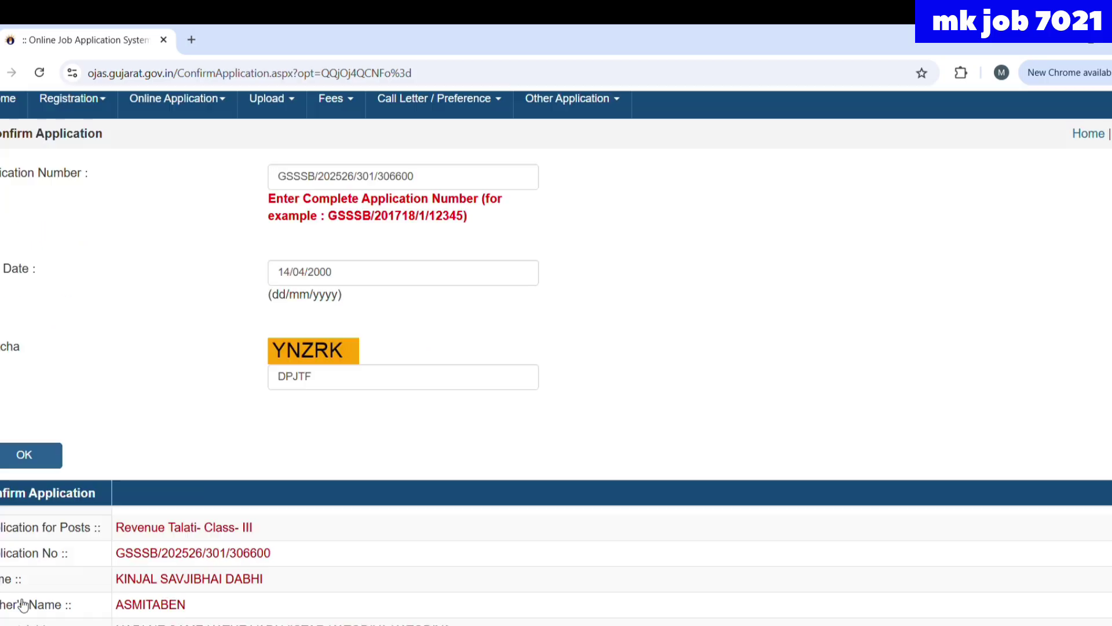
pyautogui.scroll(-2, 21, 603)
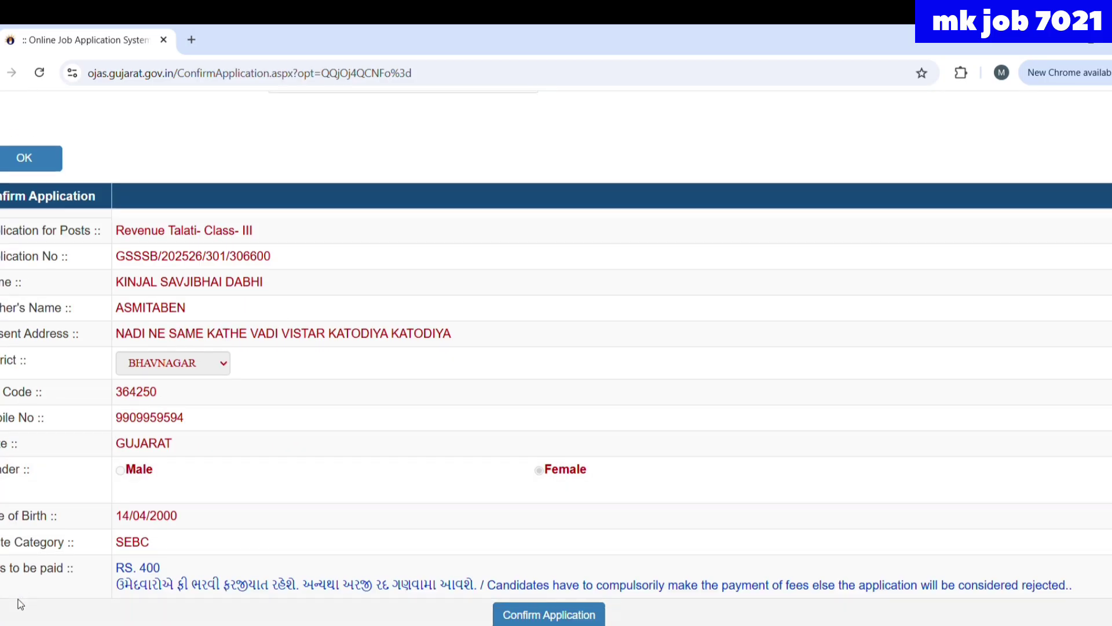
pyautogui.click(544, 615)
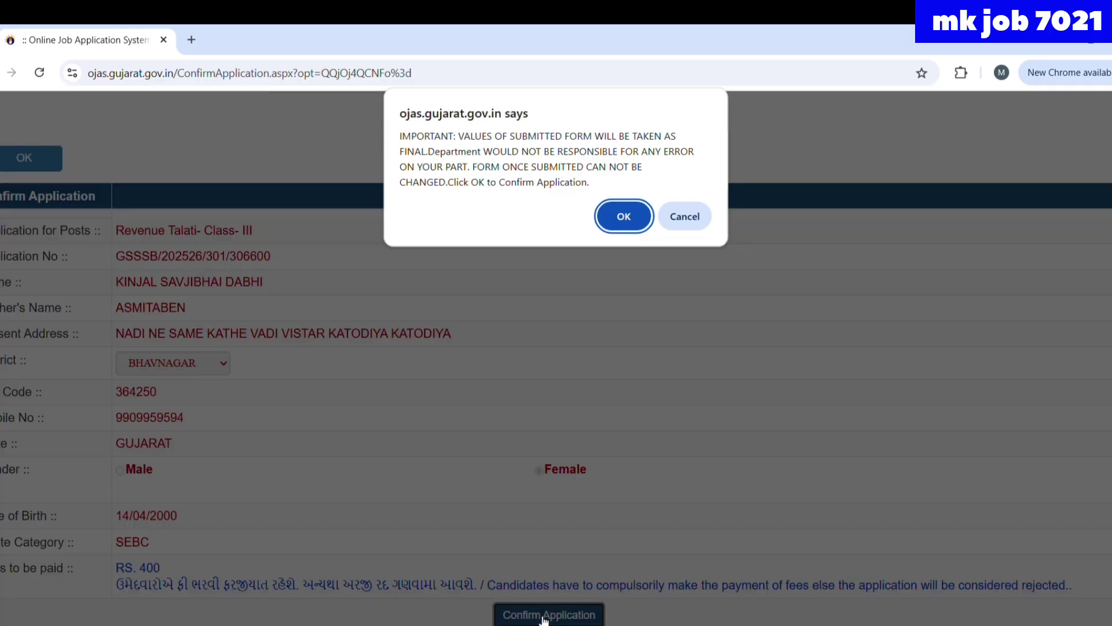
pyautogui.click(628, 214)
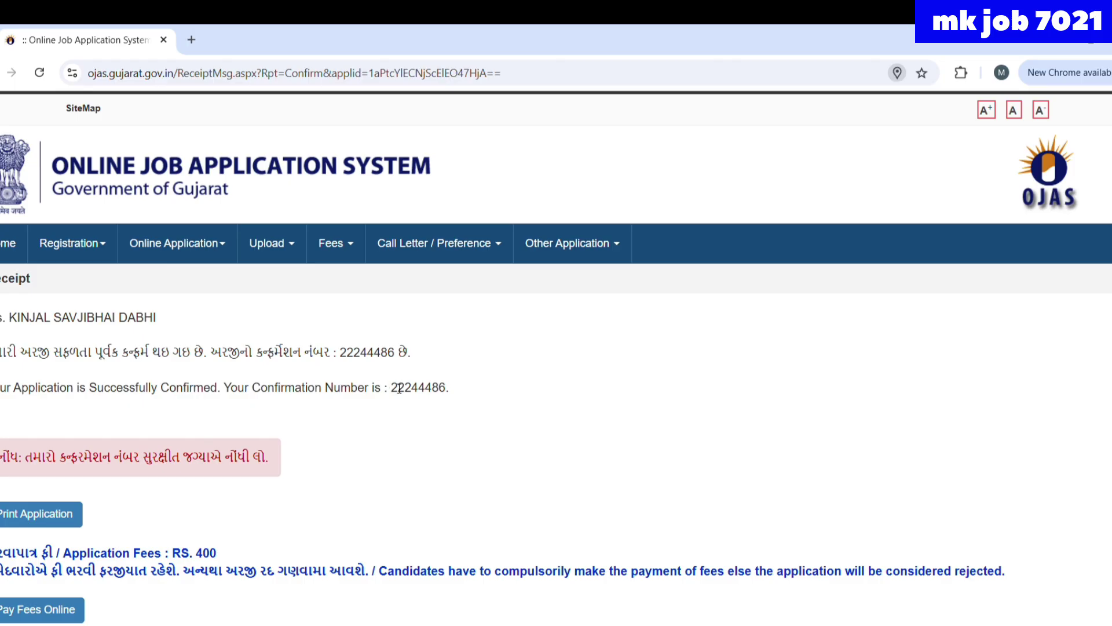
# - Note the confirmation number, review the two-page printable form, and return to the receipt tab
pyautogui.moveTo(393, 388); pyautogui.dragTo(433, 392)
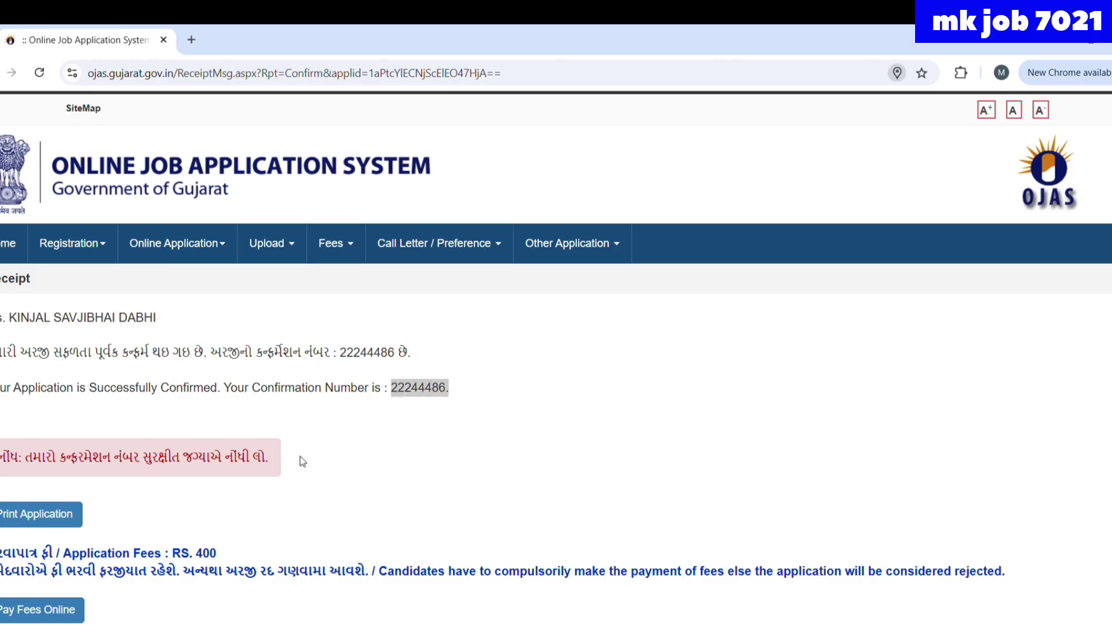
pyautogui.click(56, 519)
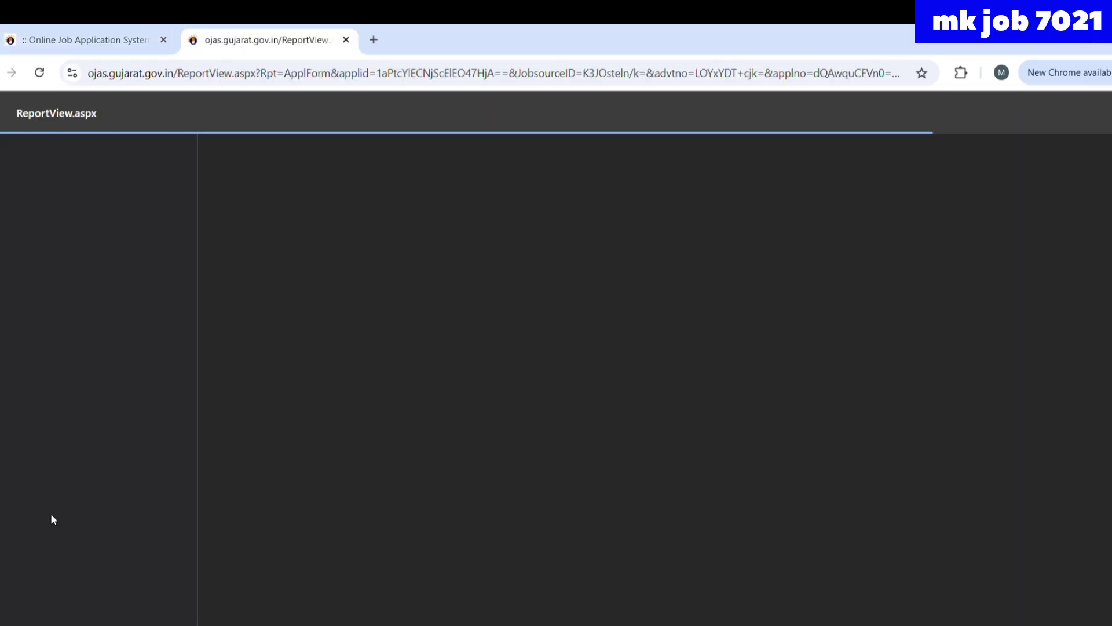
pyautogui.scroll(-12, 411, 457)
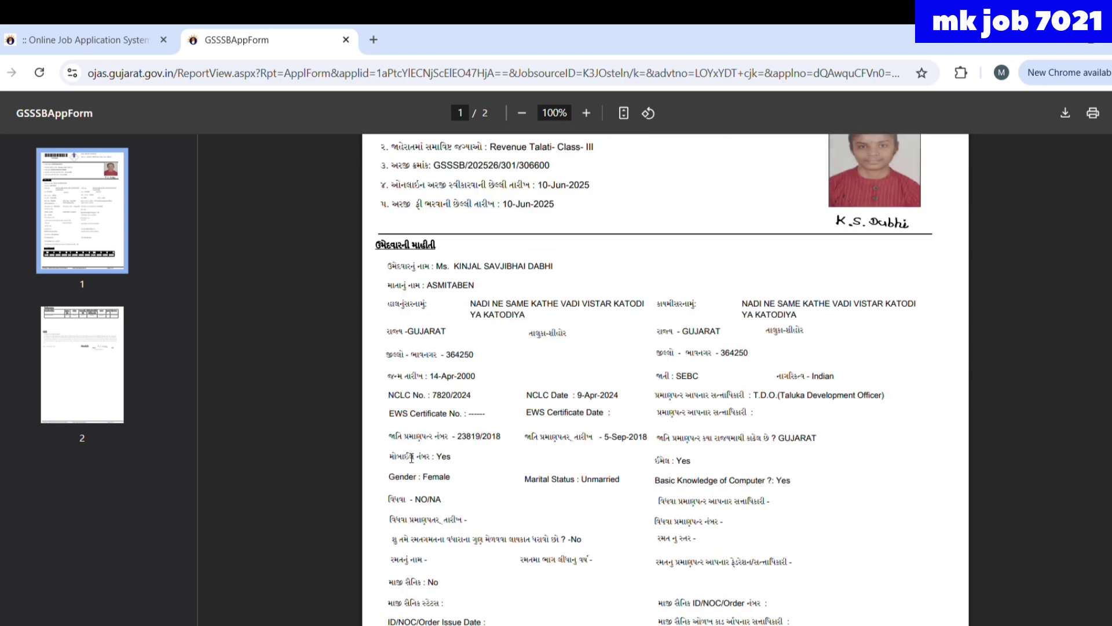
pyautogui.scroll(1, 412, 458)
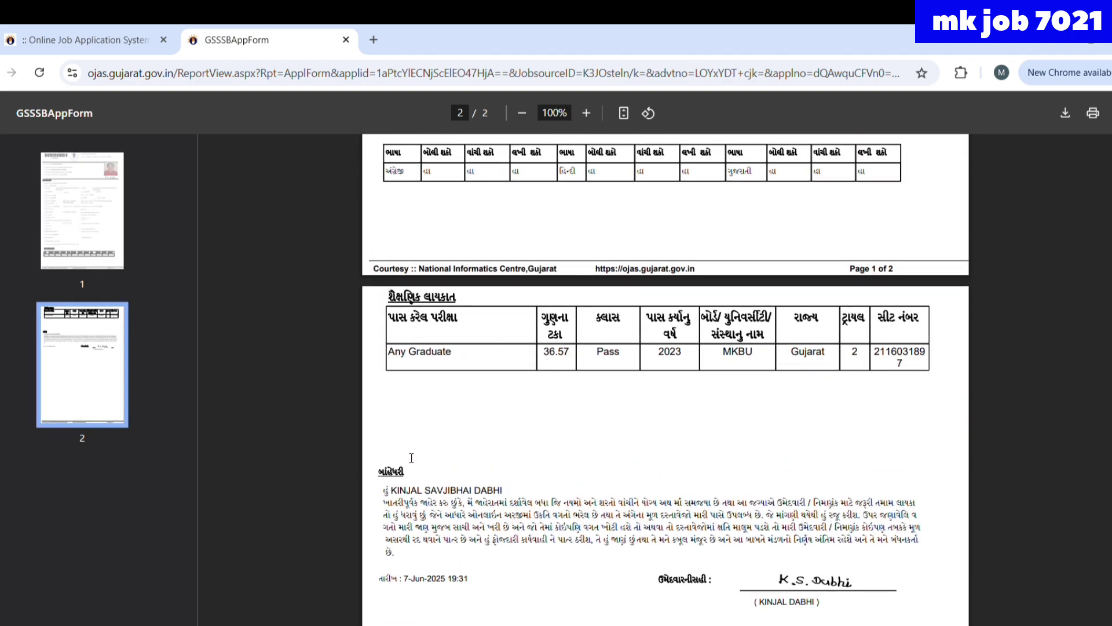
pyautogui.scroll(1, 412, 457)
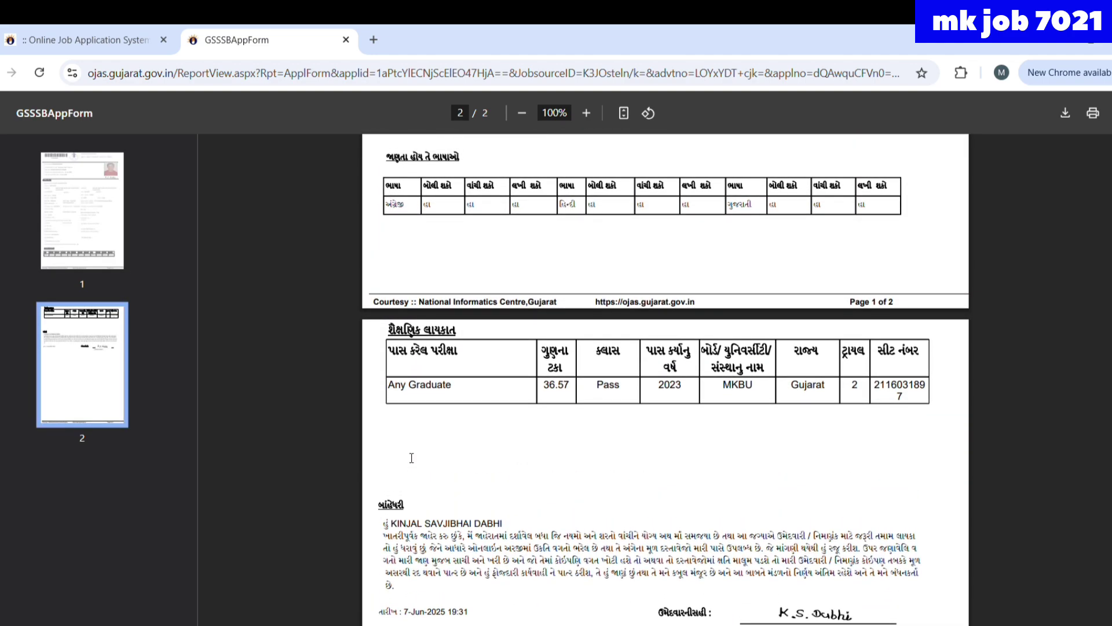
pyautogui.scroll(-10, 412, 458)
pyautogui.scroll(20, 411, 457)
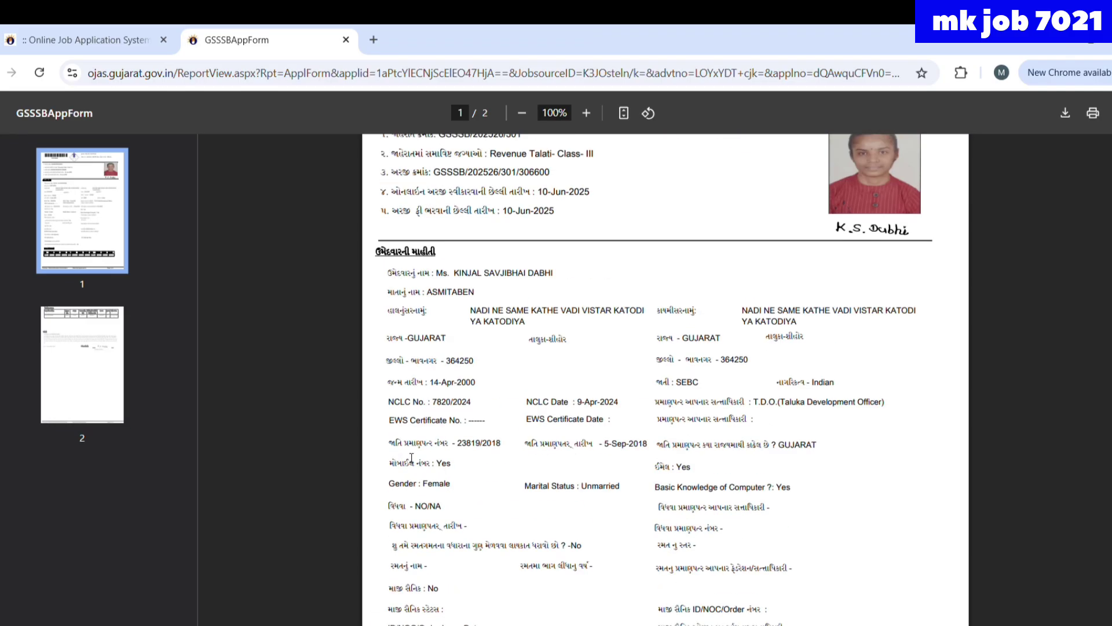
pyautogui.scroll(3, 411, 458)
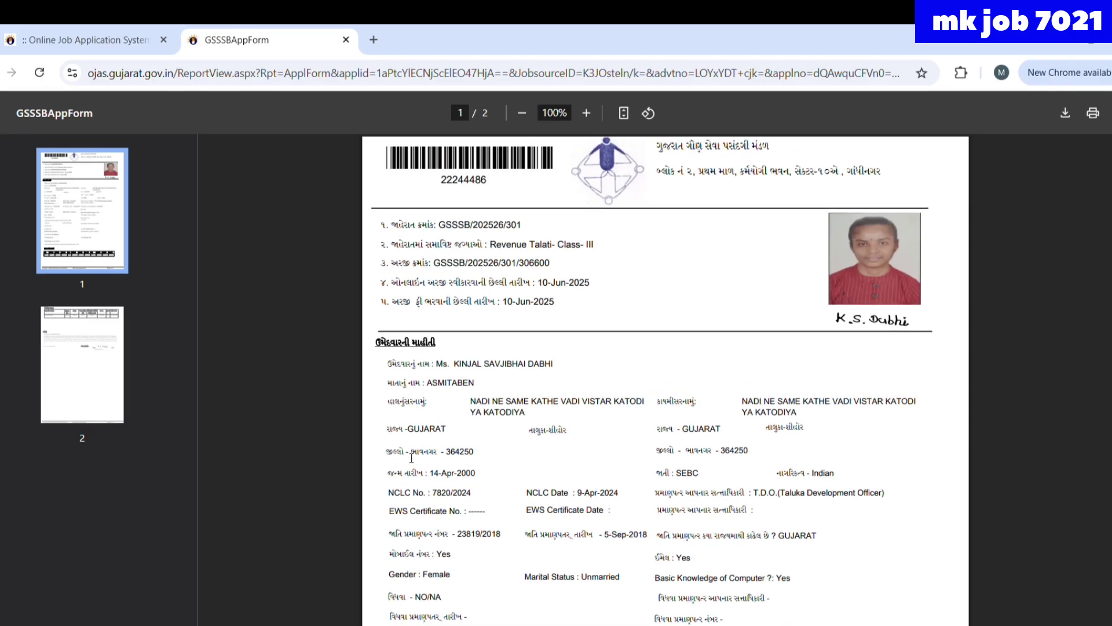
pyautogui.hotkey('ctrl', 'shift', 'Tab')
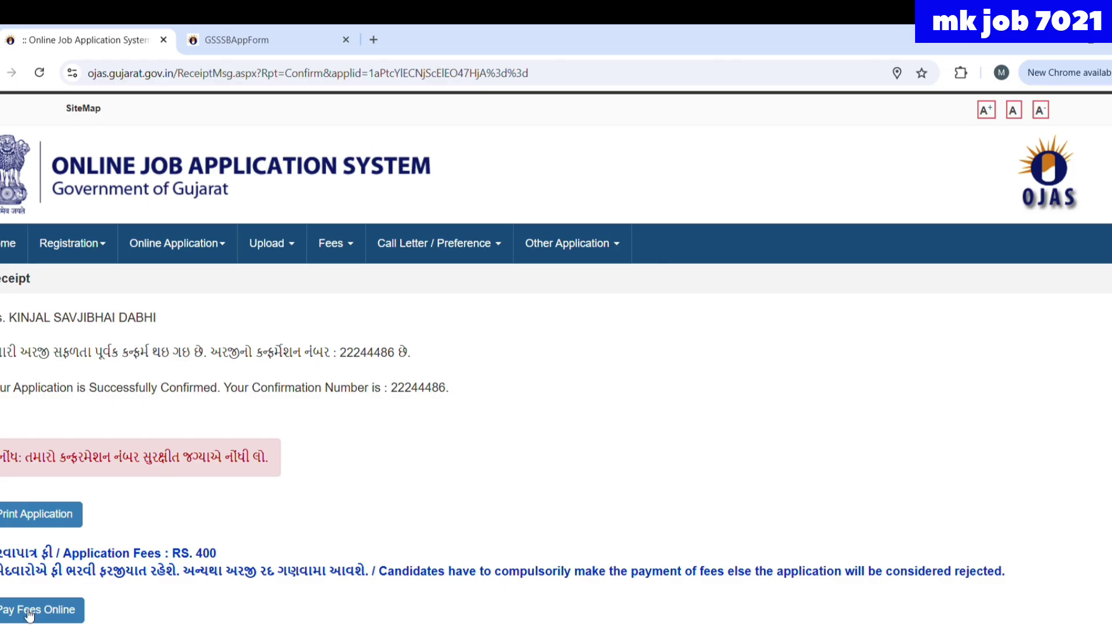
# - Under Pay Fees Online, choose Revenue Talati Class-III, enter confirmation number, birth date, captcha YBZUG
pyautogui.click(42, 610)
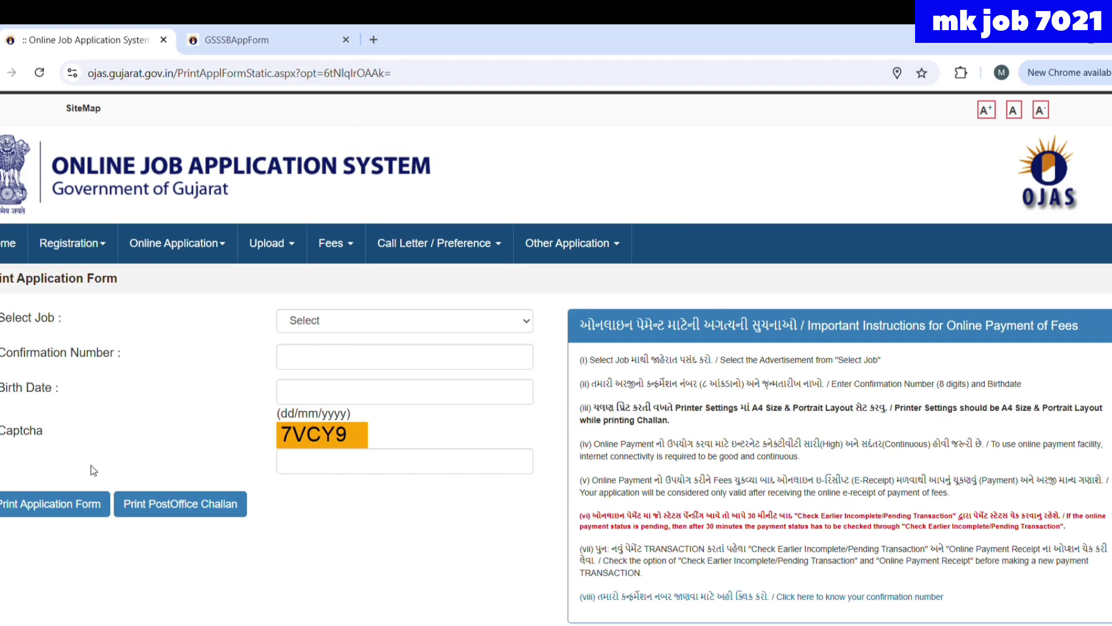
pyautogui.click(345, 319)
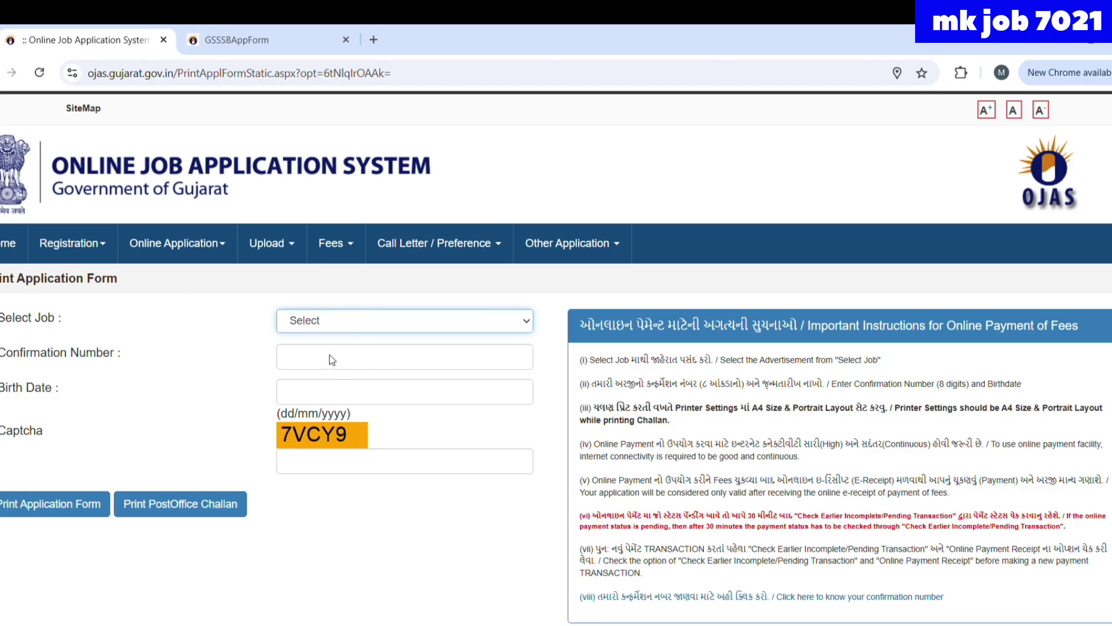
pyautogui.press('Down')
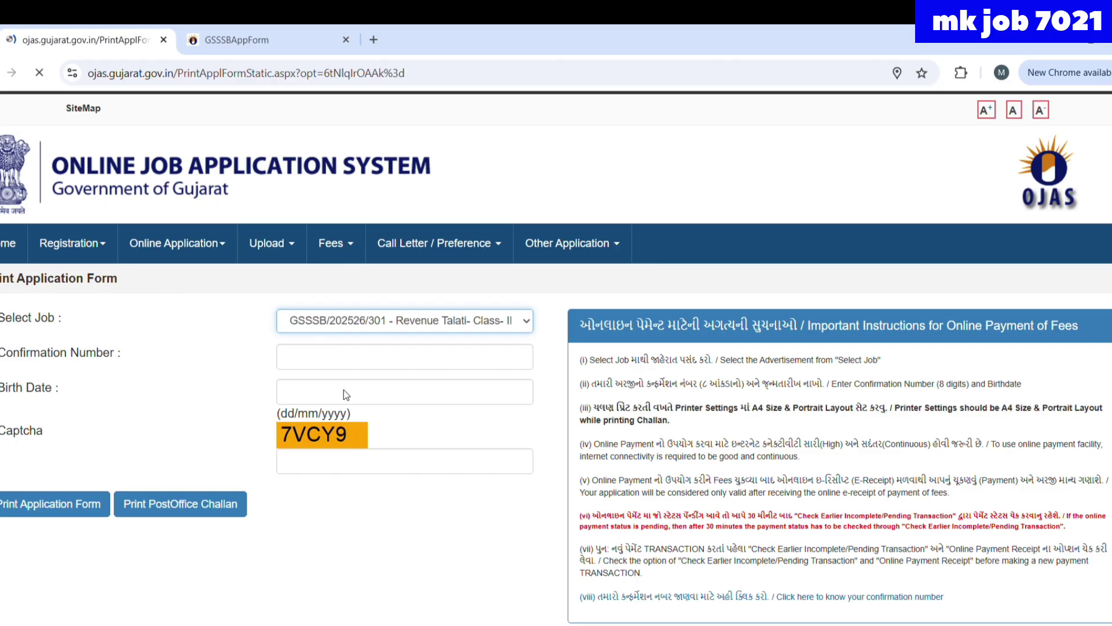
pyautogui.click(314, 366)
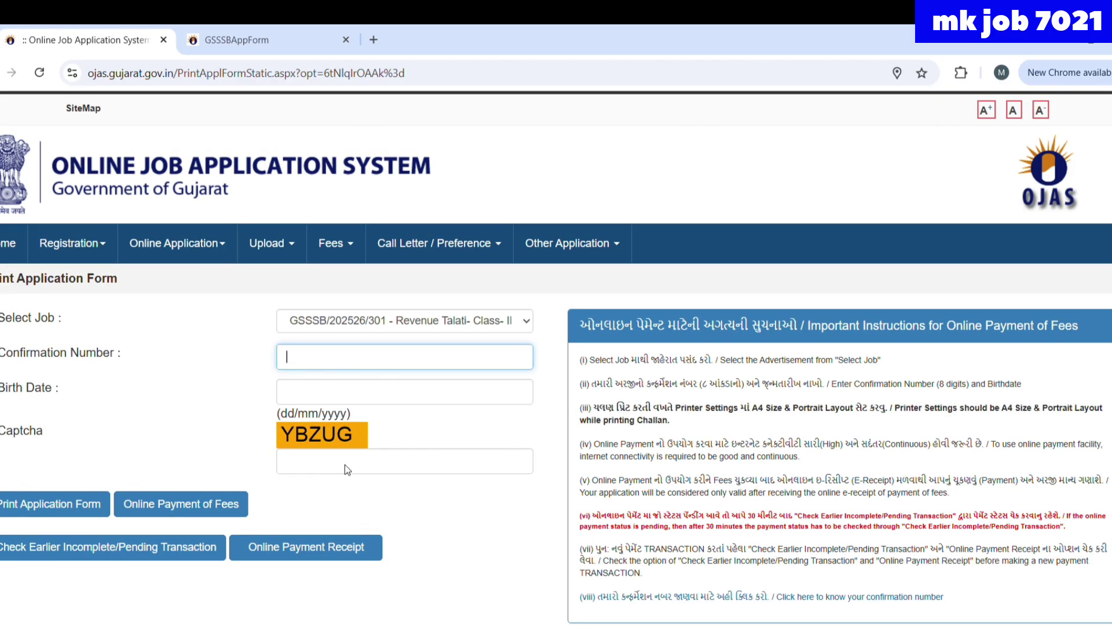
pyautogui.click(298, 389)
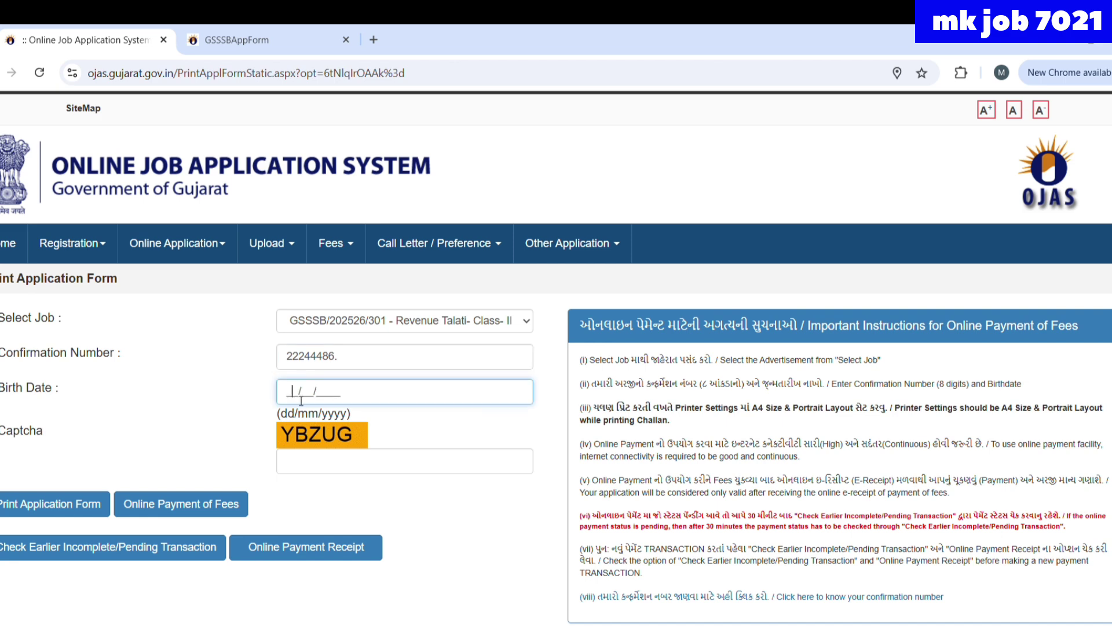
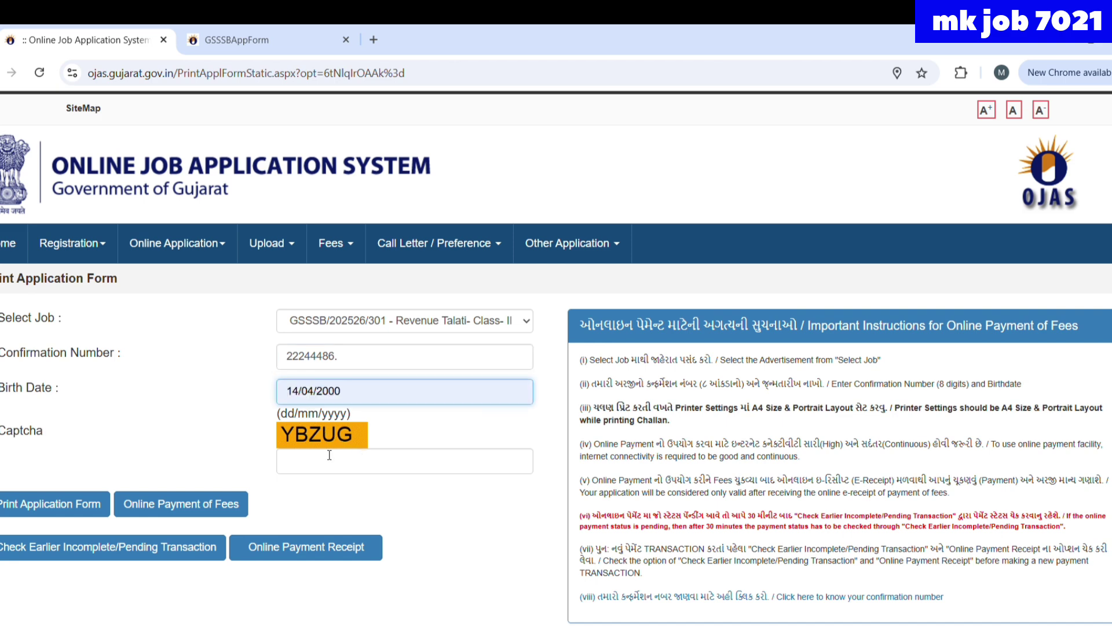
pyautogui.click(314, 466)
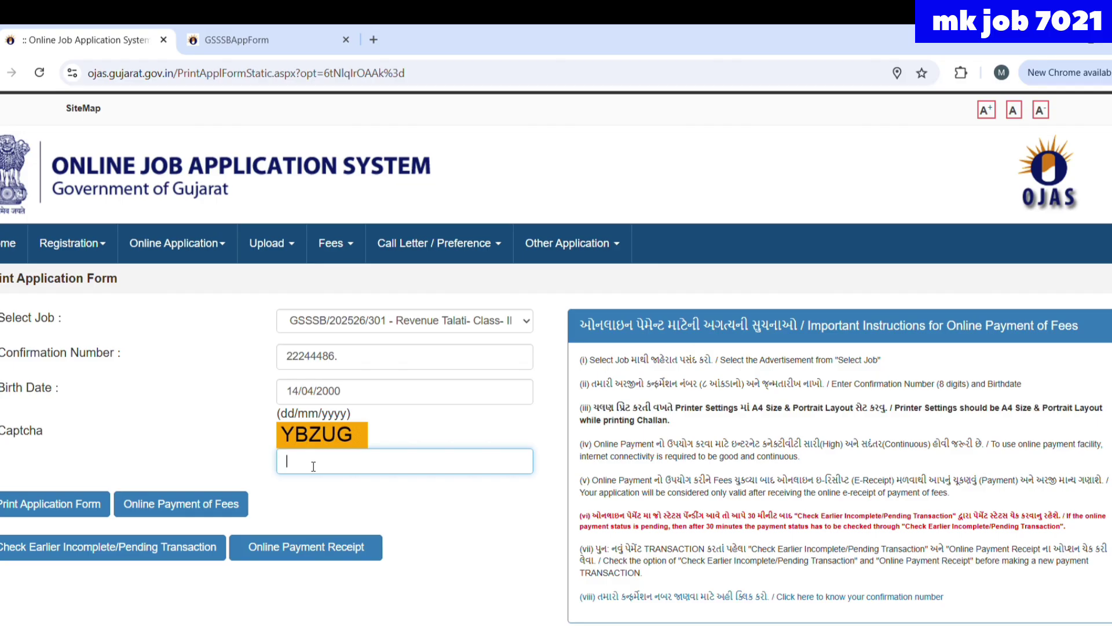
pyautogui.write('YBZUG')
pyautogui.click(145, 503)
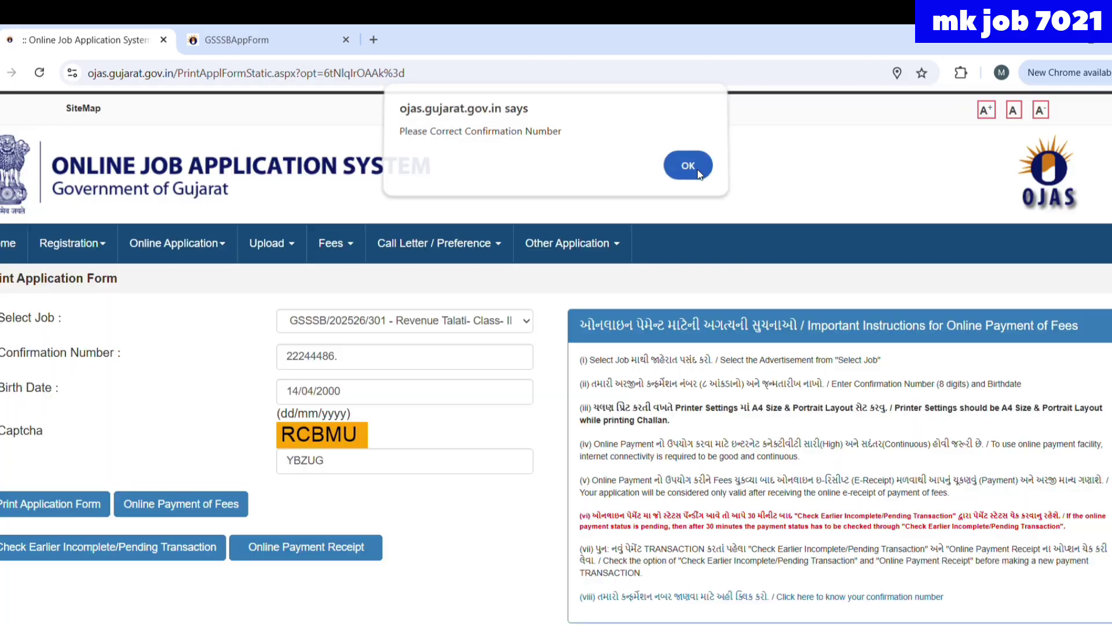
# - Remove the stray dot from the confirmation number, re-enter captcha REQQW, and submit for online payment
pyautogui.click(696, 168)
pyautogui.click(344, 362)
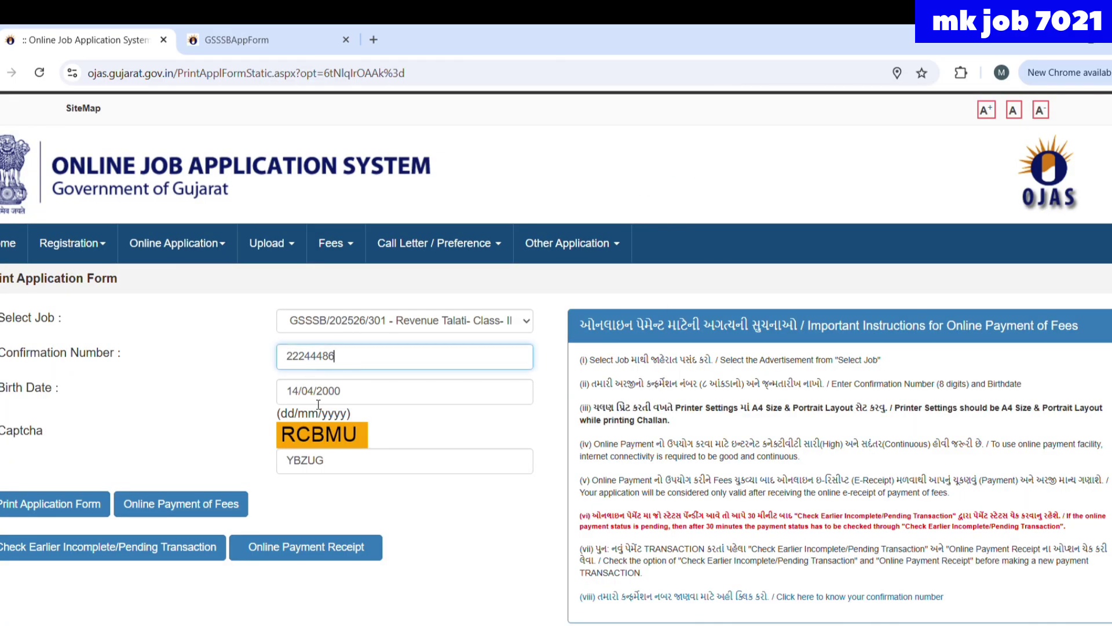
pyautogui.click(184, 508)
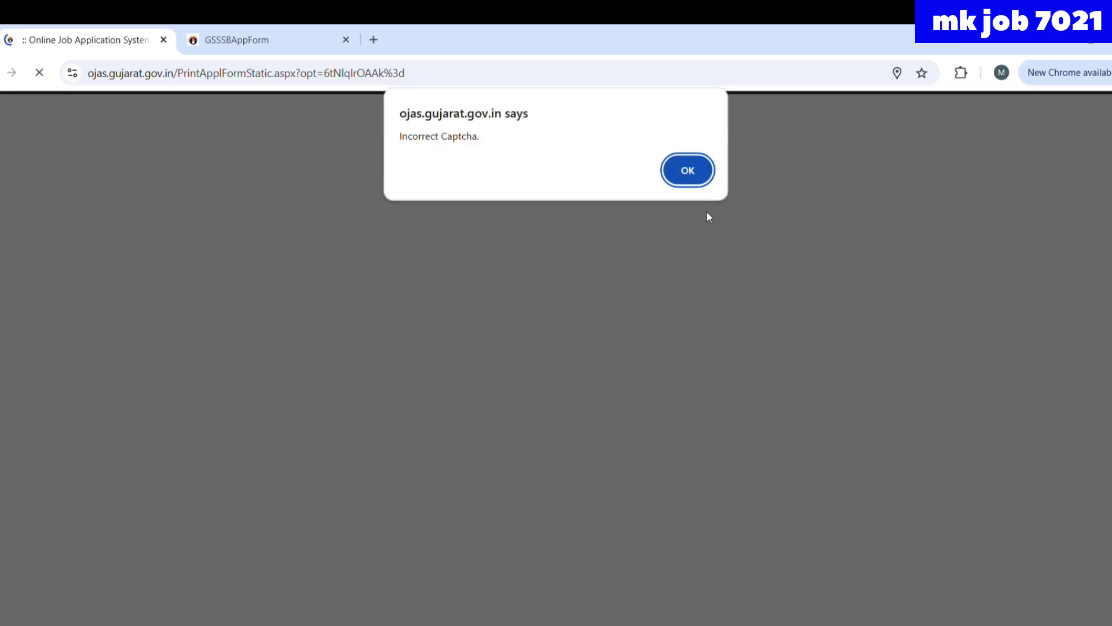
pyautogui.click(678, 181)
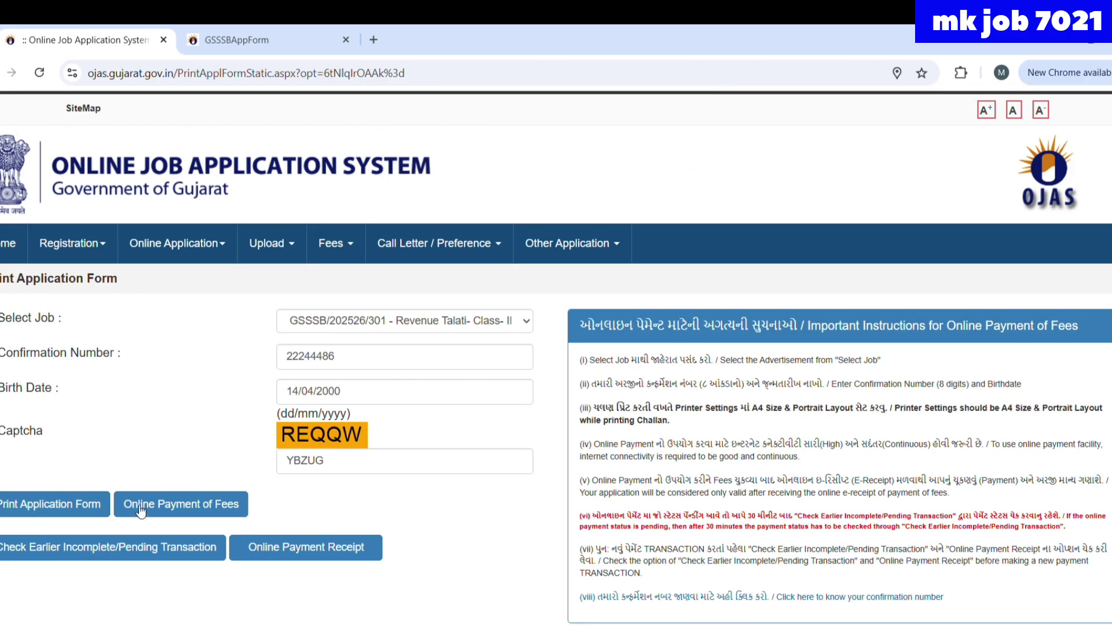
pyautogui.click(379, 473)
pyautogui.press('BackSpace')
pyautogui.press('BackSpace')
pyautogui.press('BackSpace')
pyautogui.press('BackSpace')
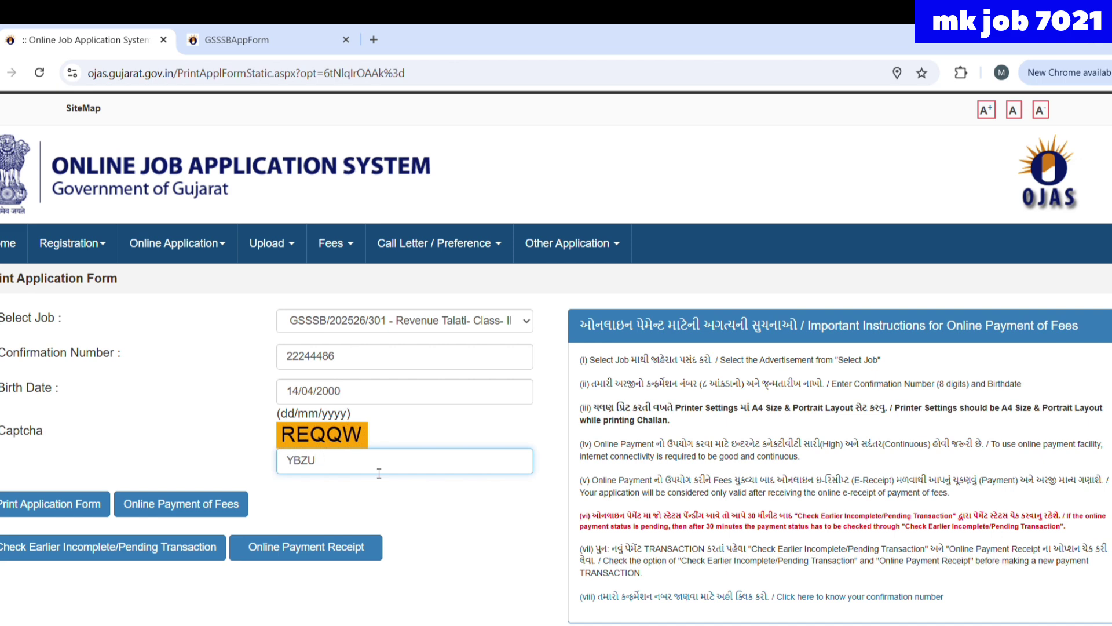
pyautogui.press('BackSpace')
pyautogui.write('REQQW')
pyautogui.click(211, 501)
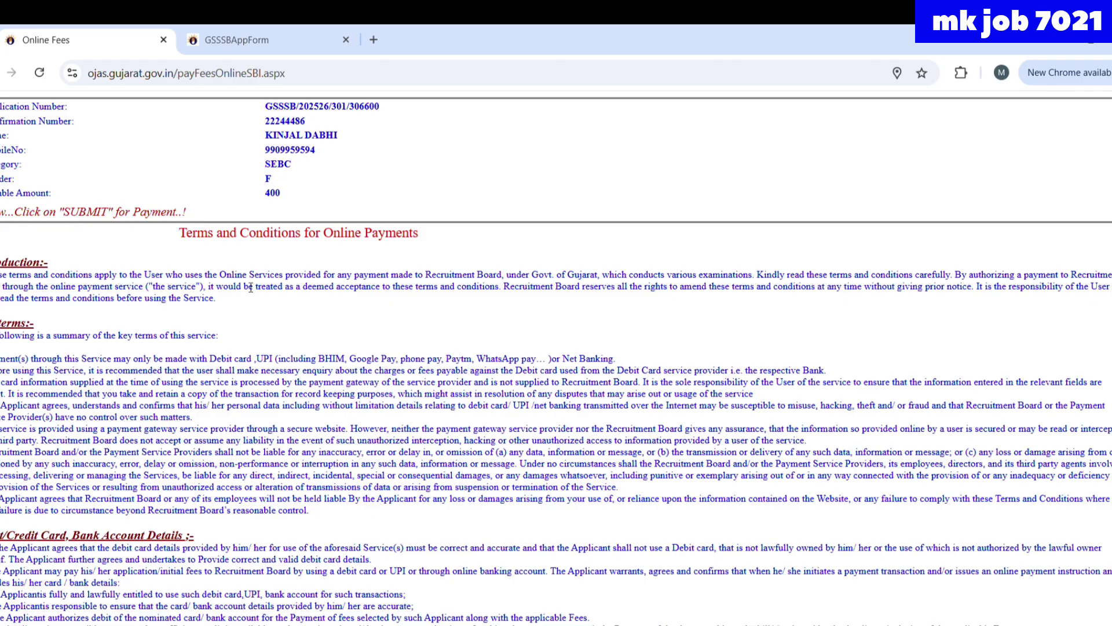
# - Accept the OJAS online payment terms to reach SBIePay's 400.00 GSSSB fee order
pyautogui.scroll(-6, 275, 393)
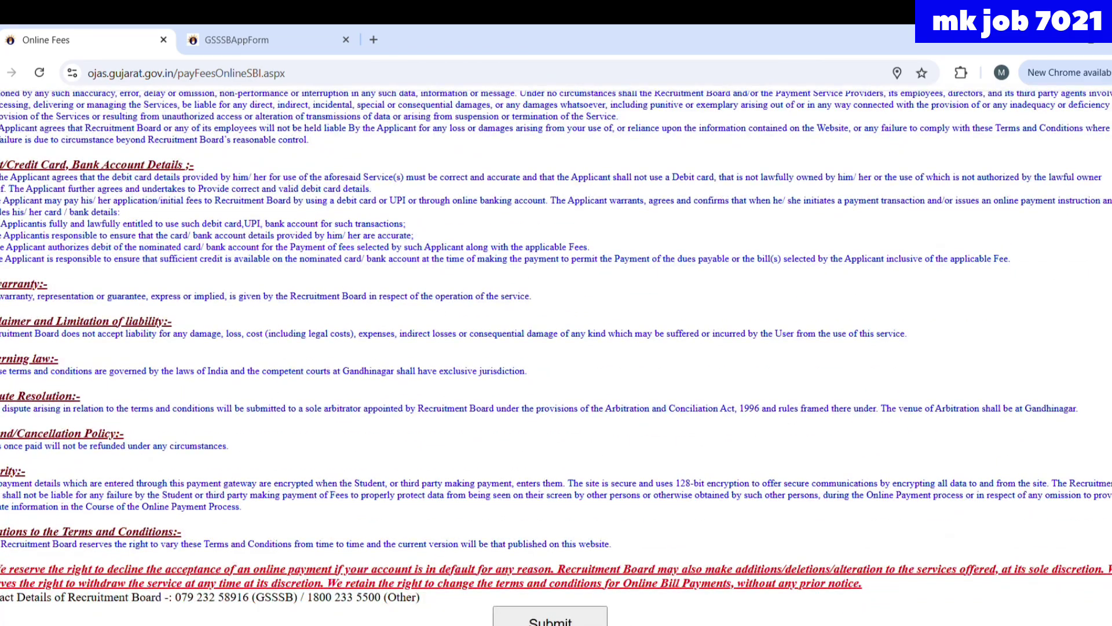
pyautogui.click(558, 617)
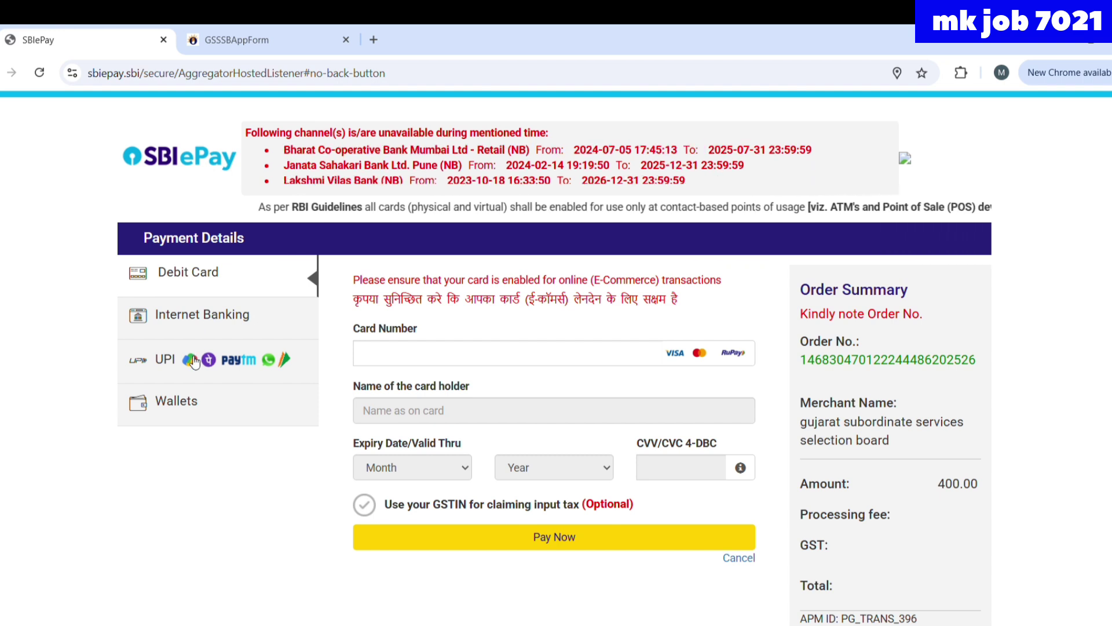
# - Pay the 400.00 INR fee through UPI using the UPI QR option and start the payment
pyautogui.click(193, 361)
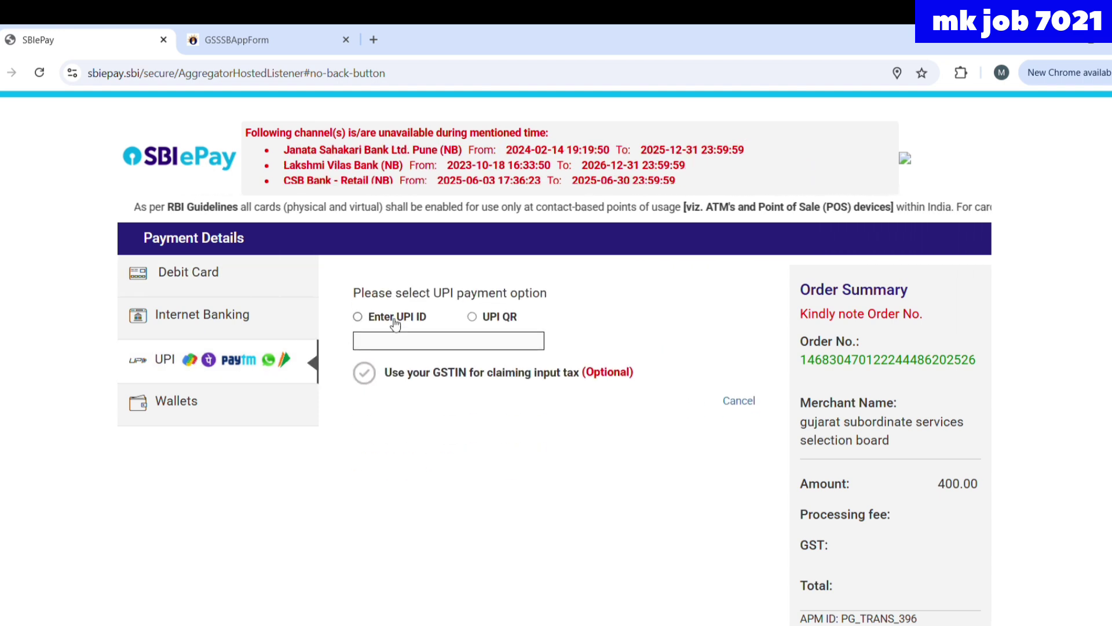
pyautogui.click(369, 318)
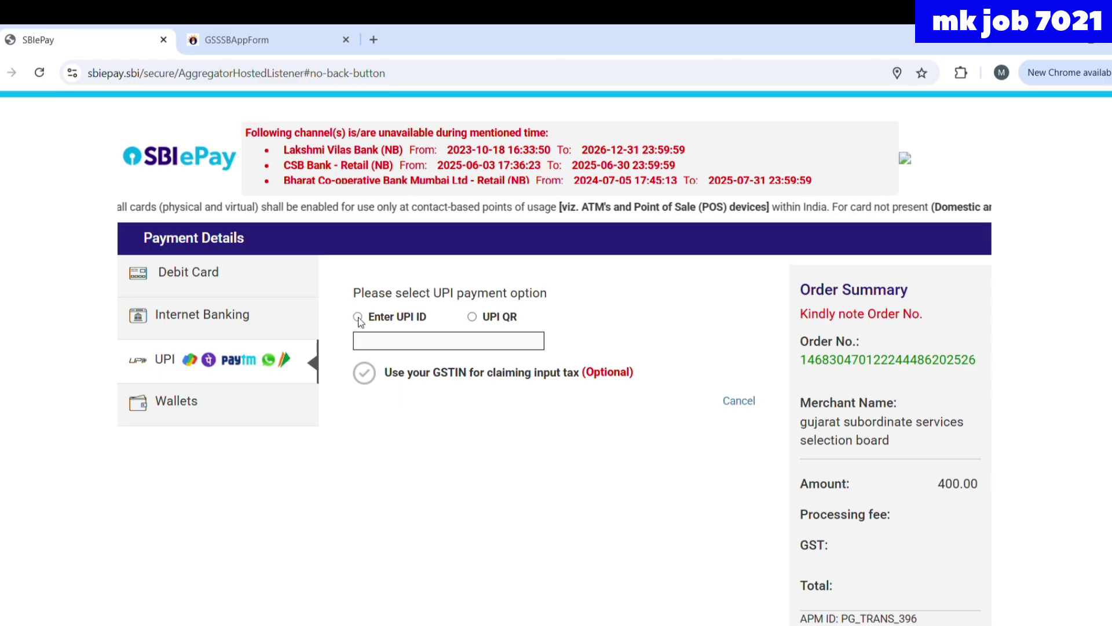
pyautogui.click(478, 323)
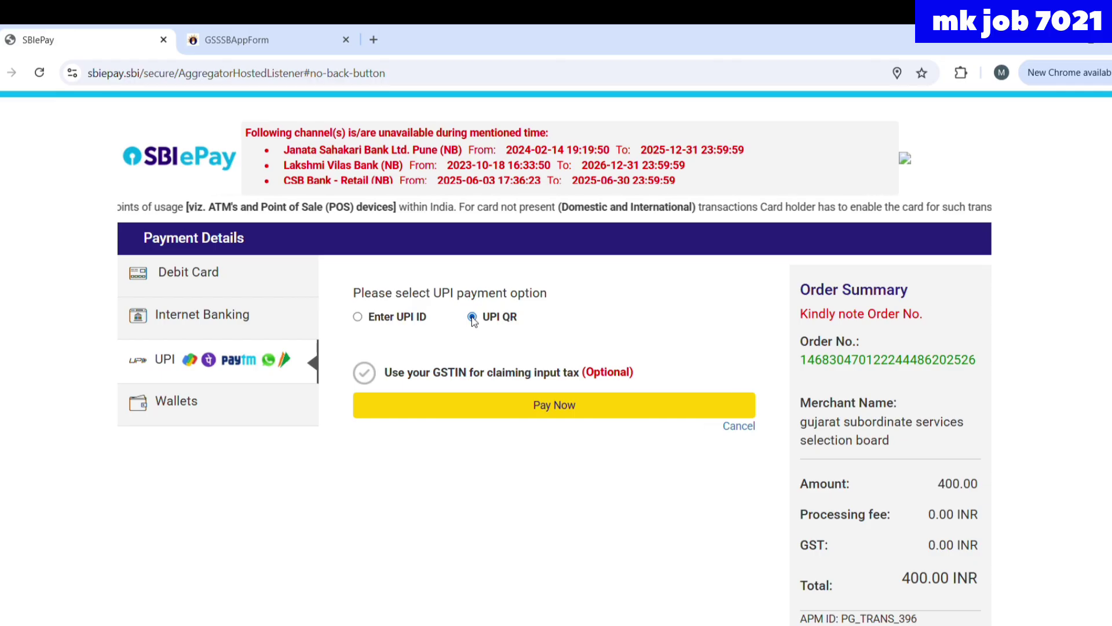
pyautogui.click(508, 408)
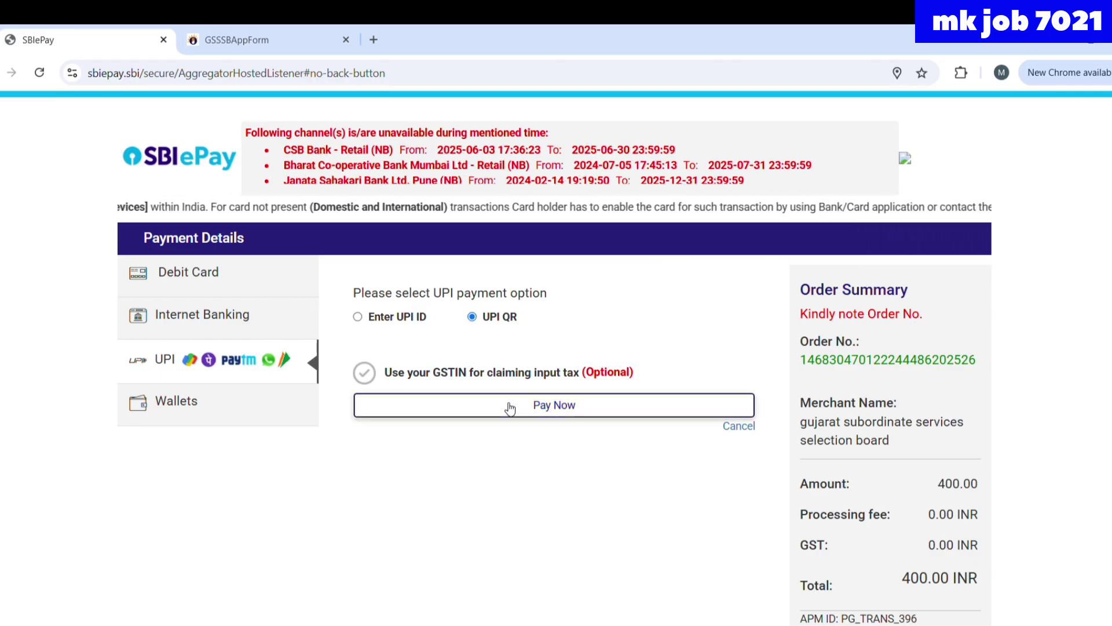